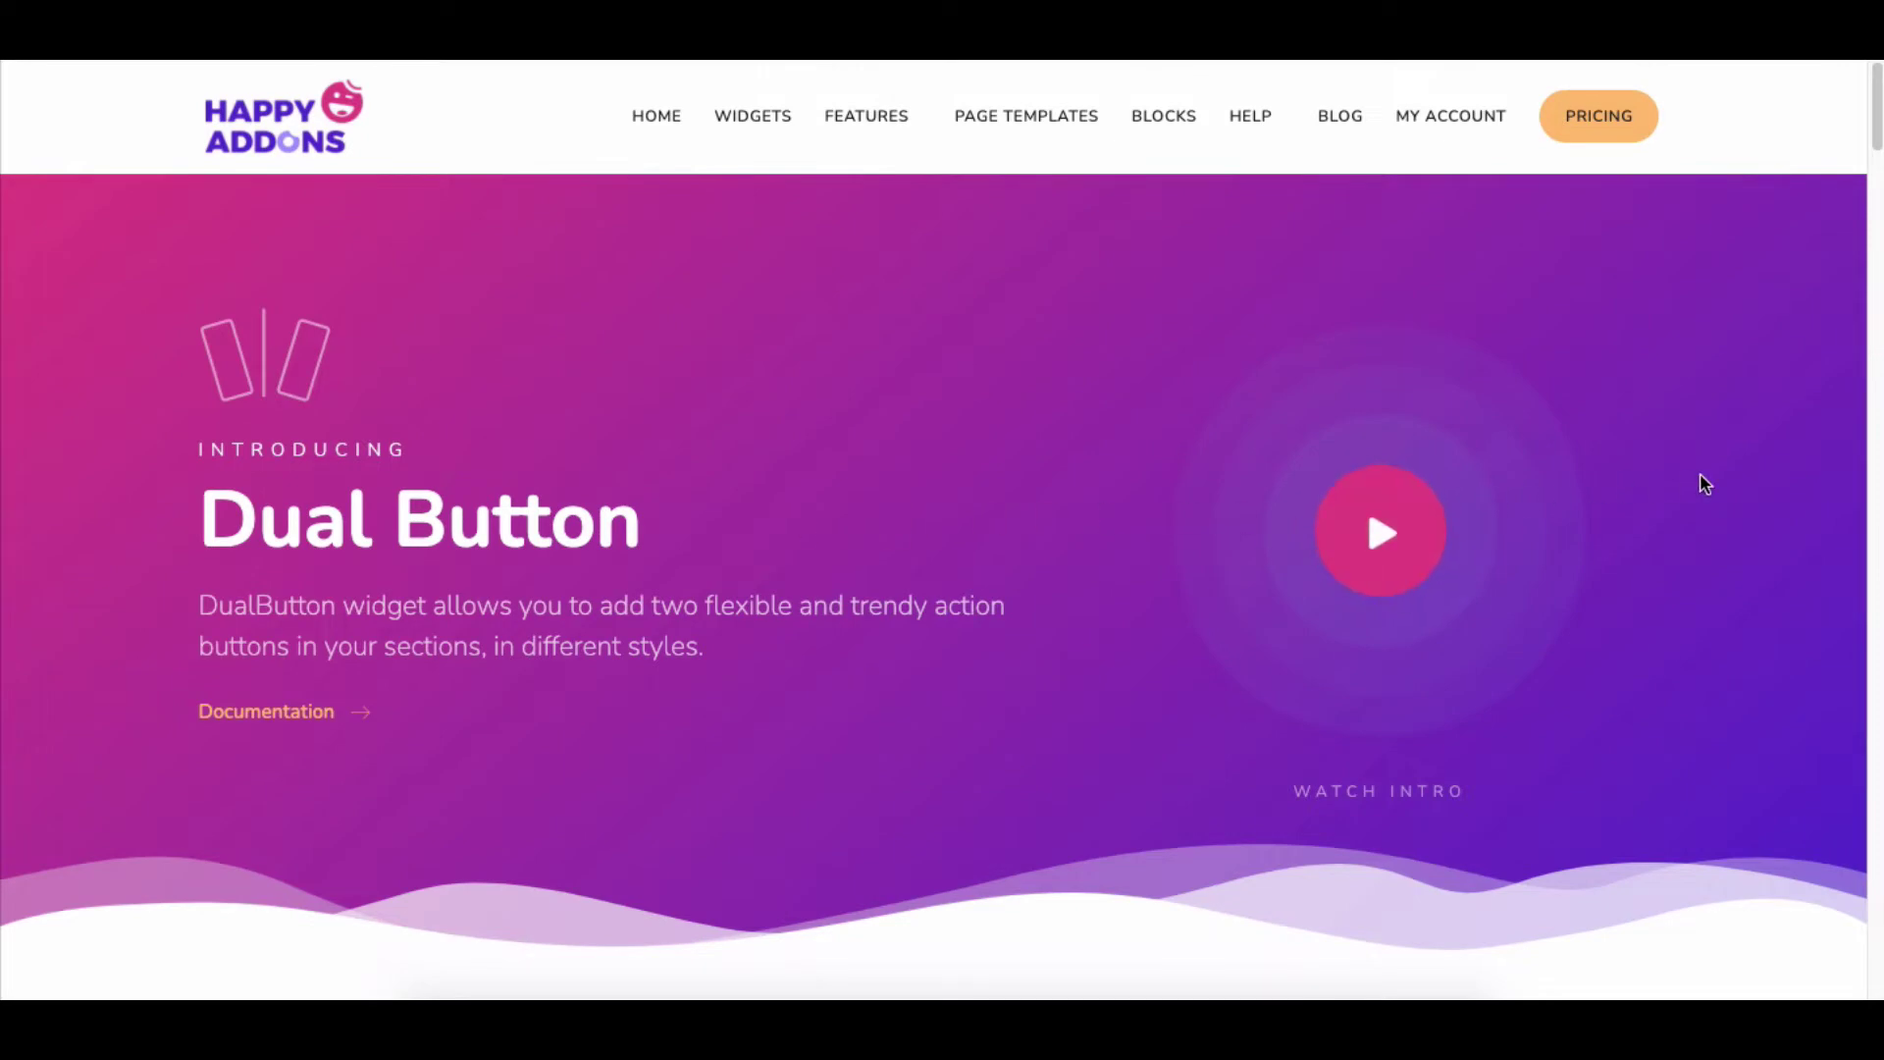
- Drag the HappyAddons Dual Button widget into the PLAN FOR FUTURE hero, below its existing buttons
scroll(1744, 475, down, 10)
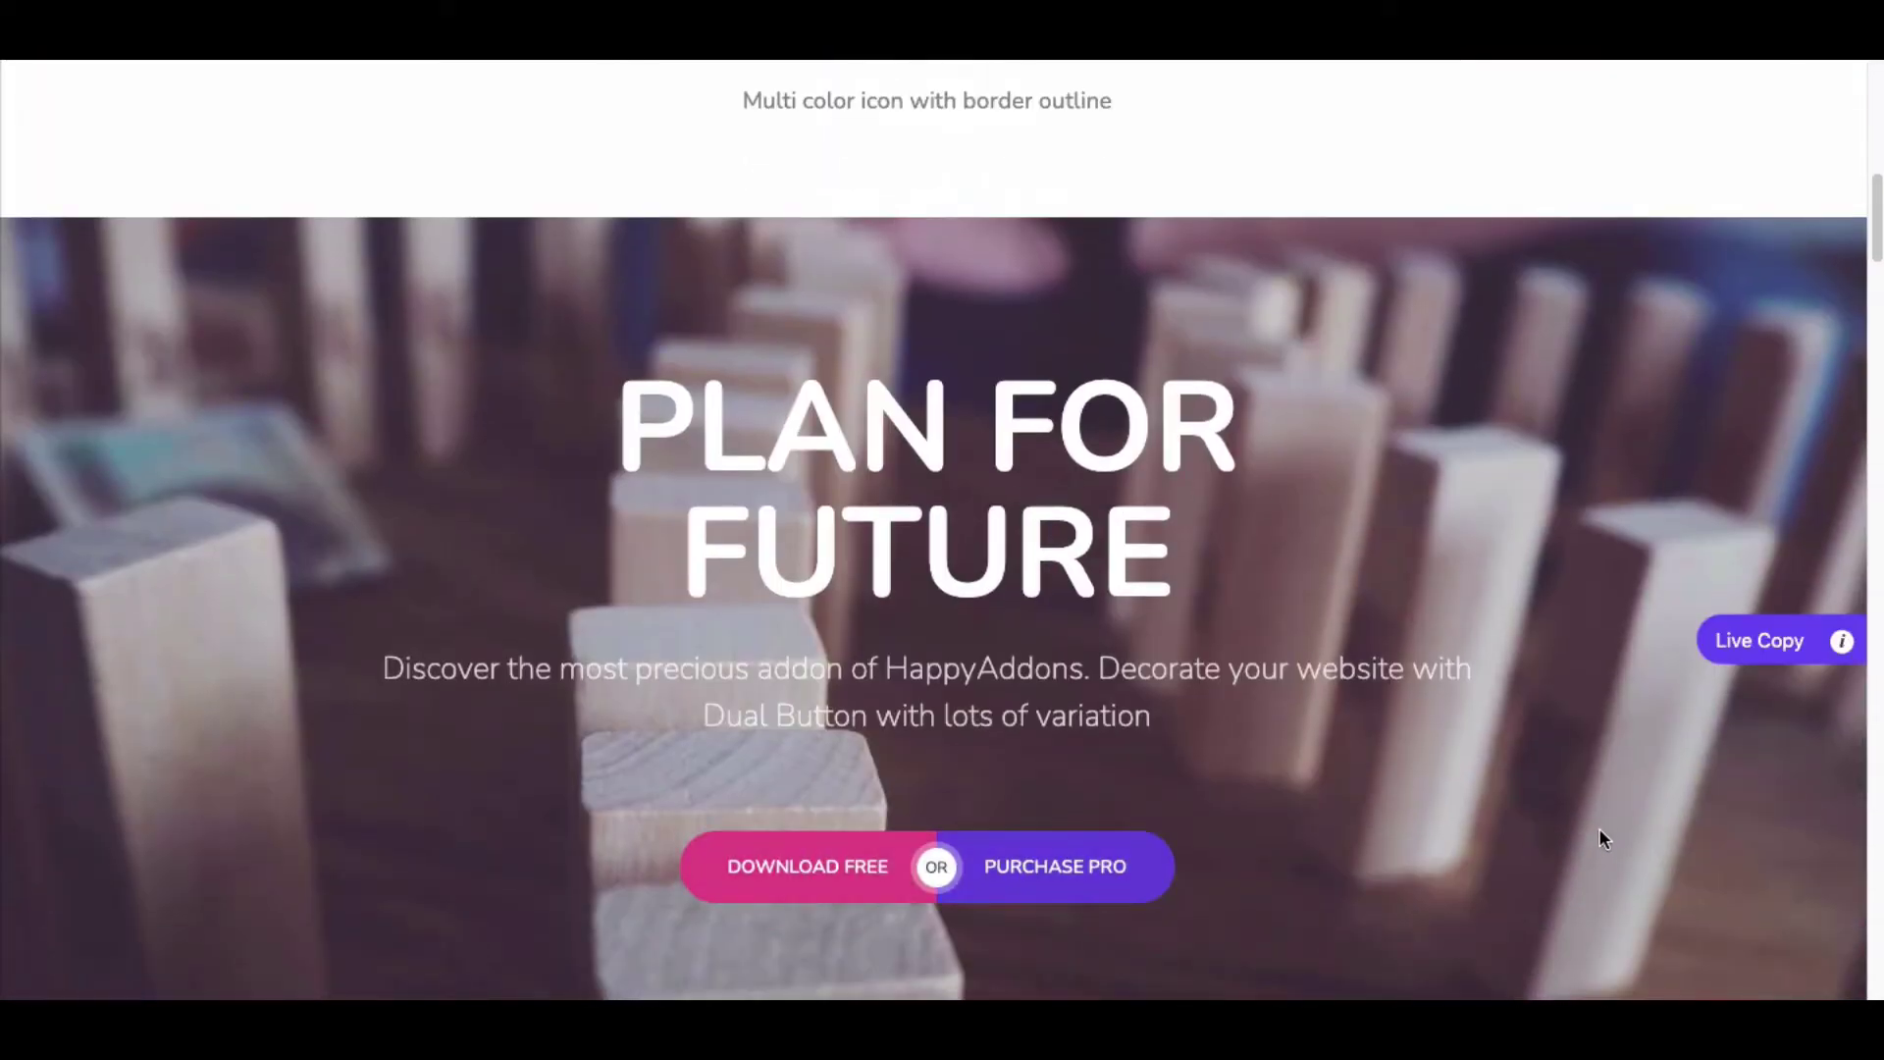
scroll(1599, 829, down, 9)
scroll(1604, 822, down, 4)
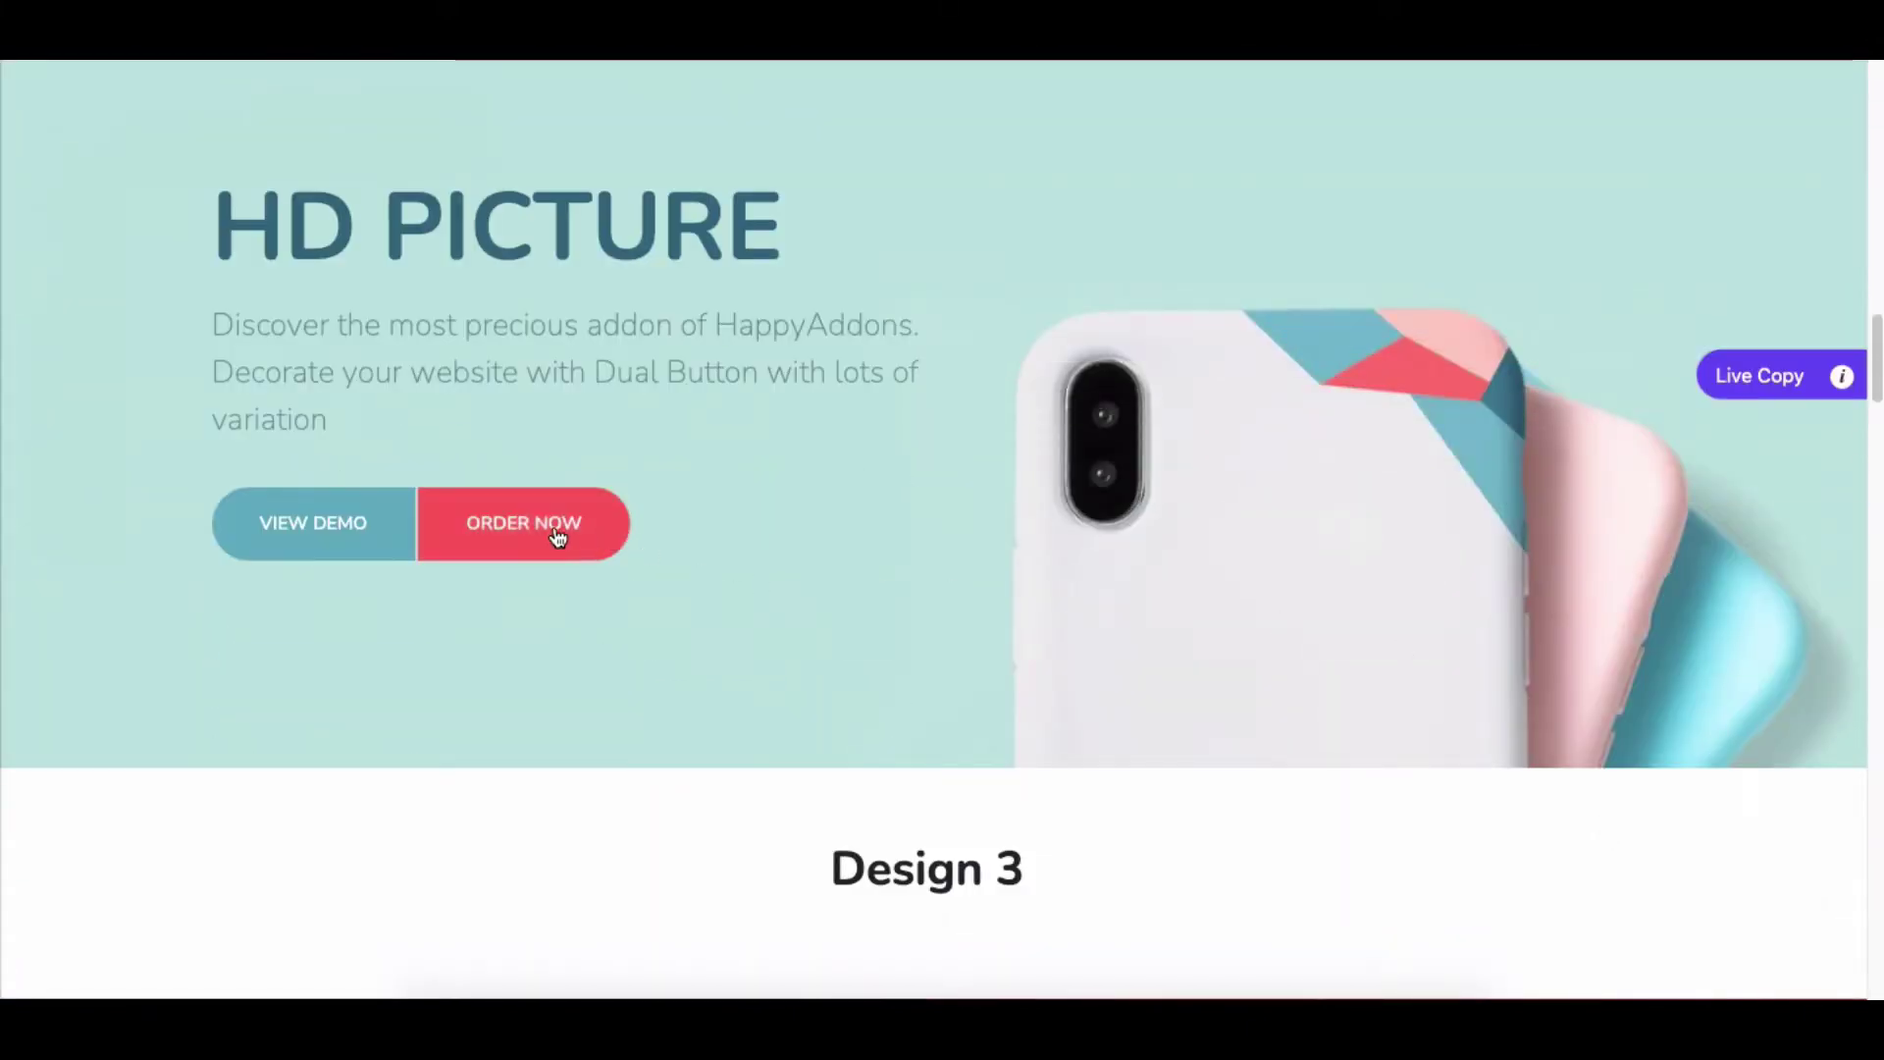
scroll(1686, 489, down, 8)
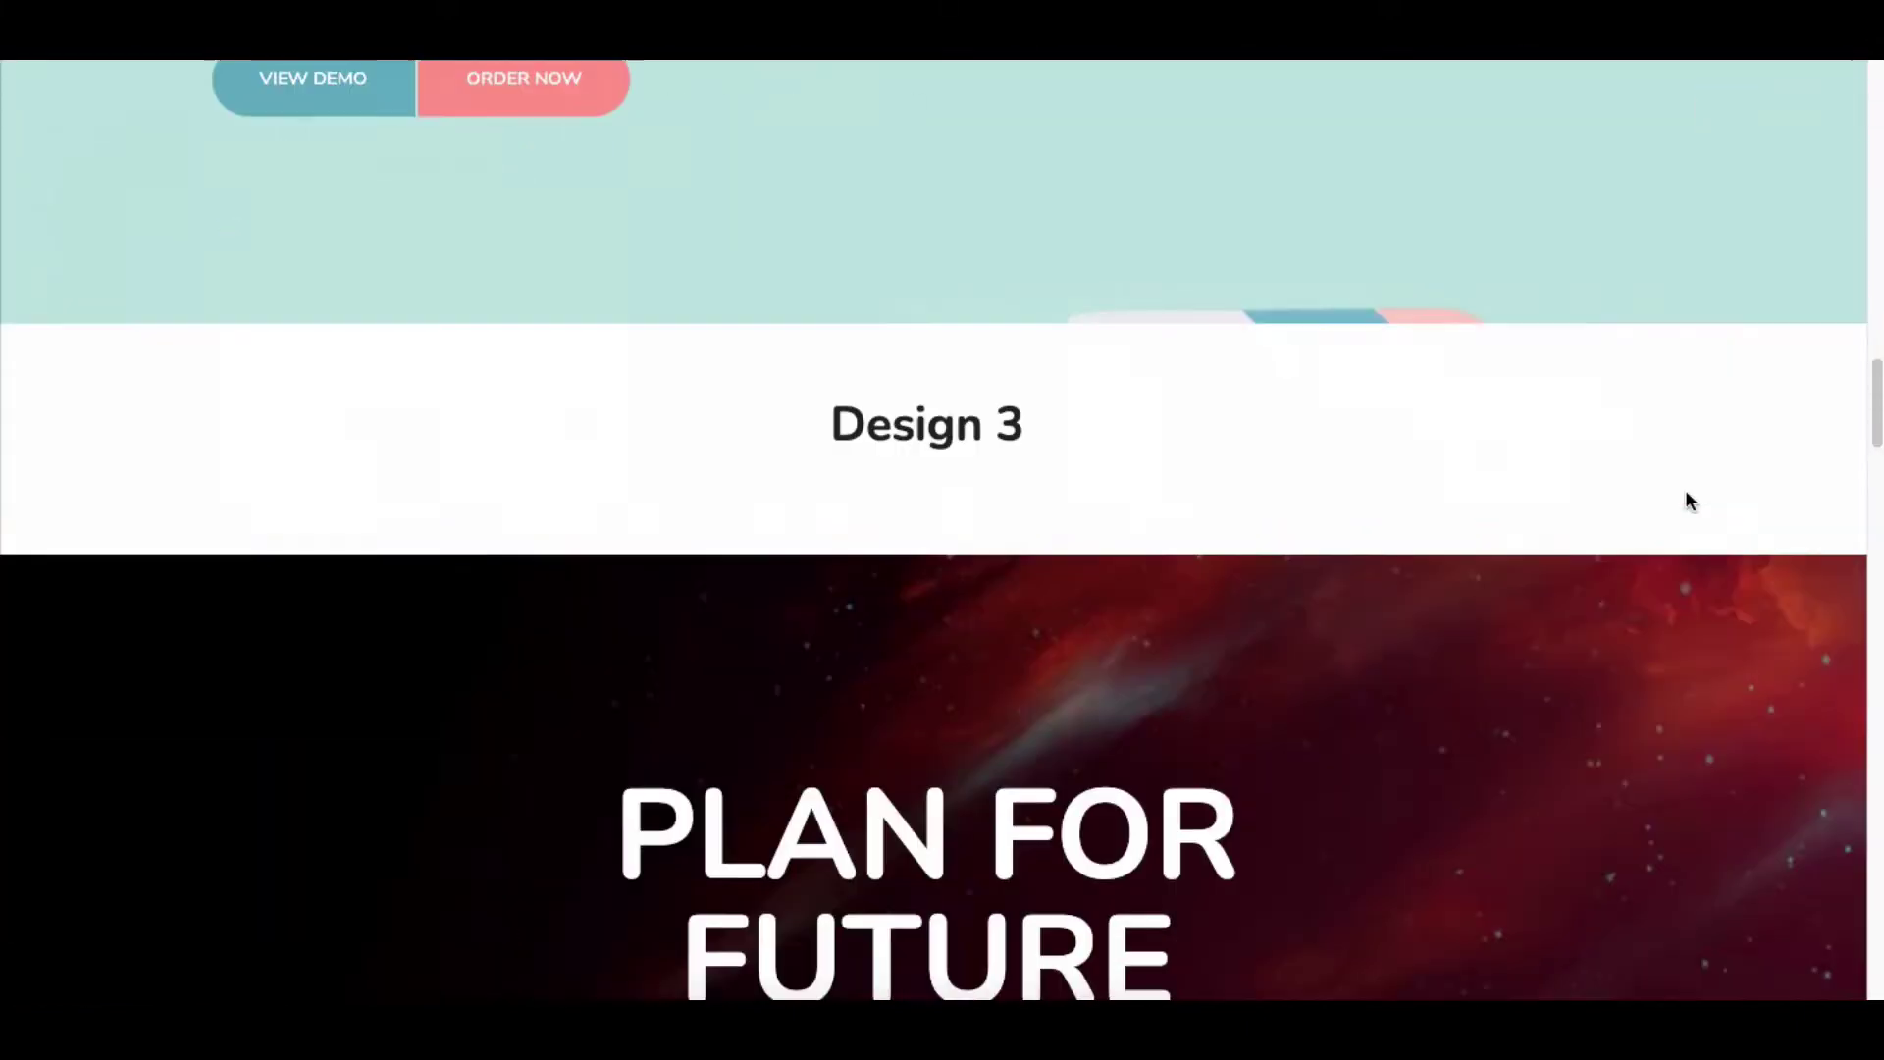
scroll(1685, 491, down, 1)
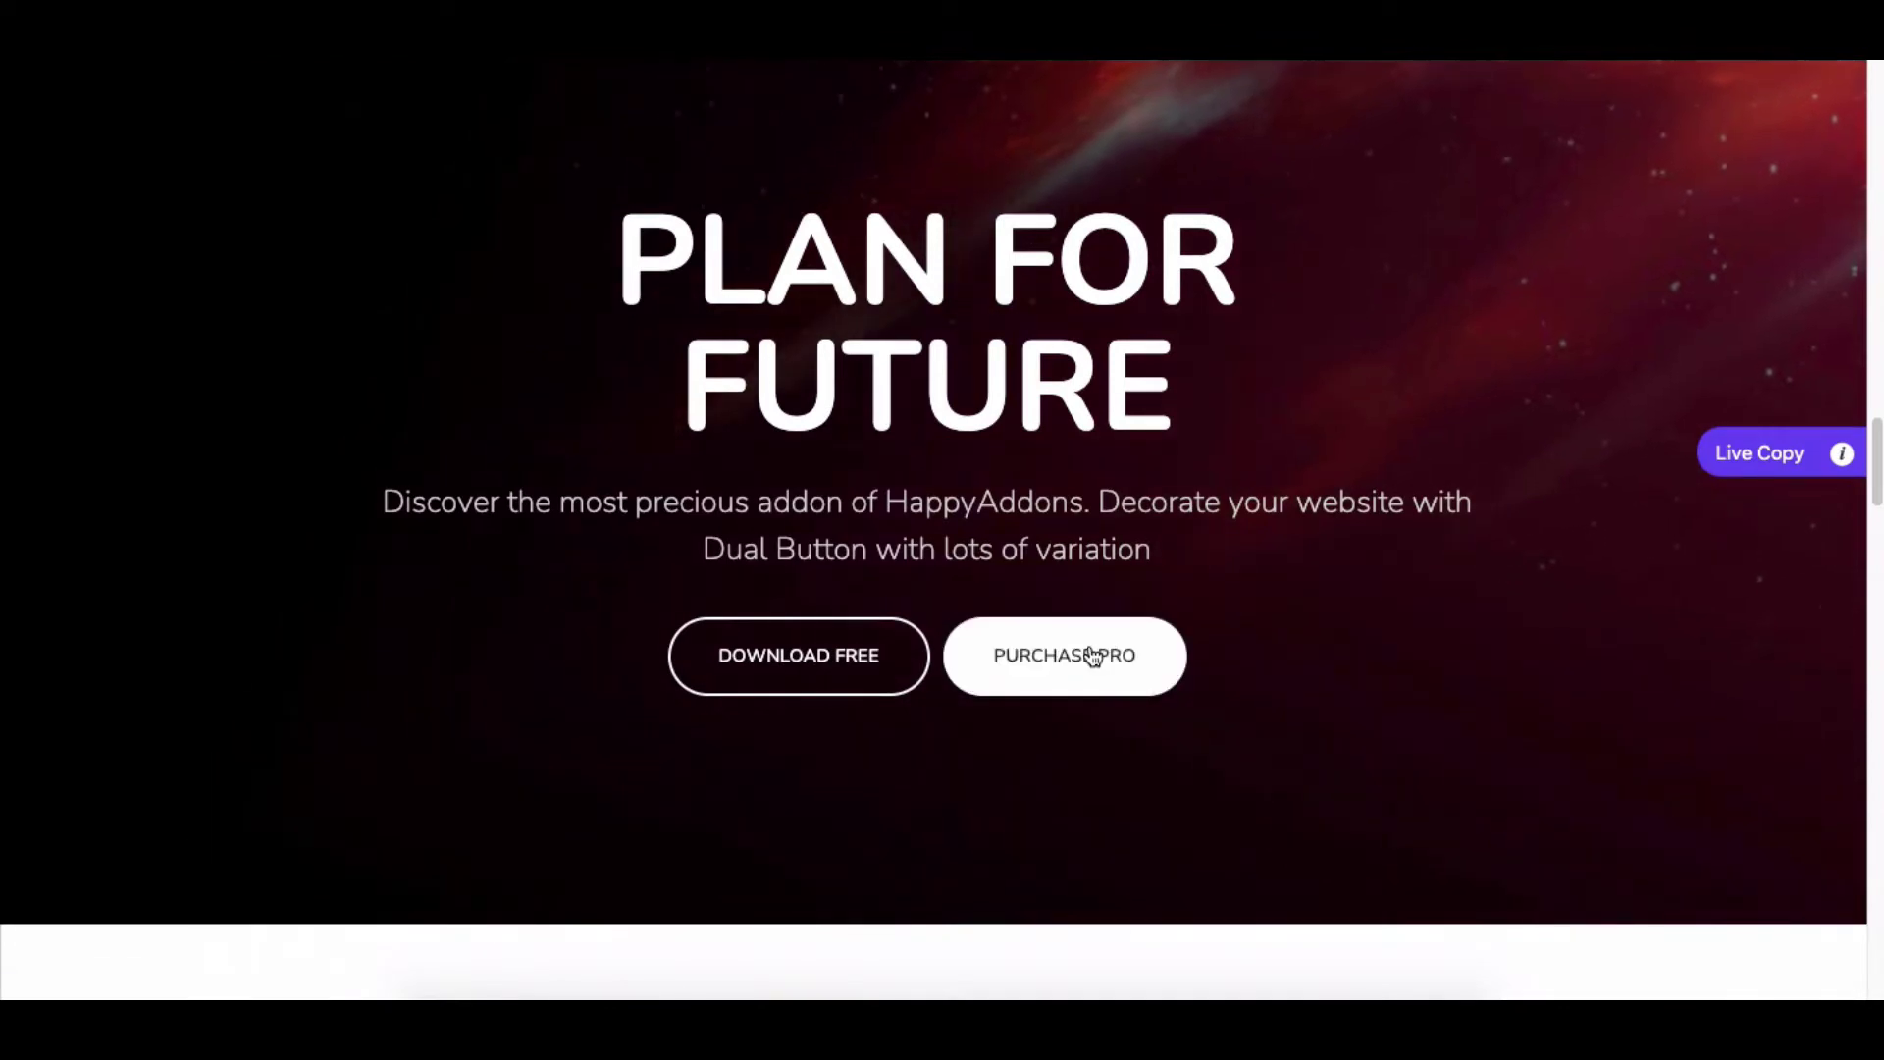
scroll(1654, 636, down, 8)
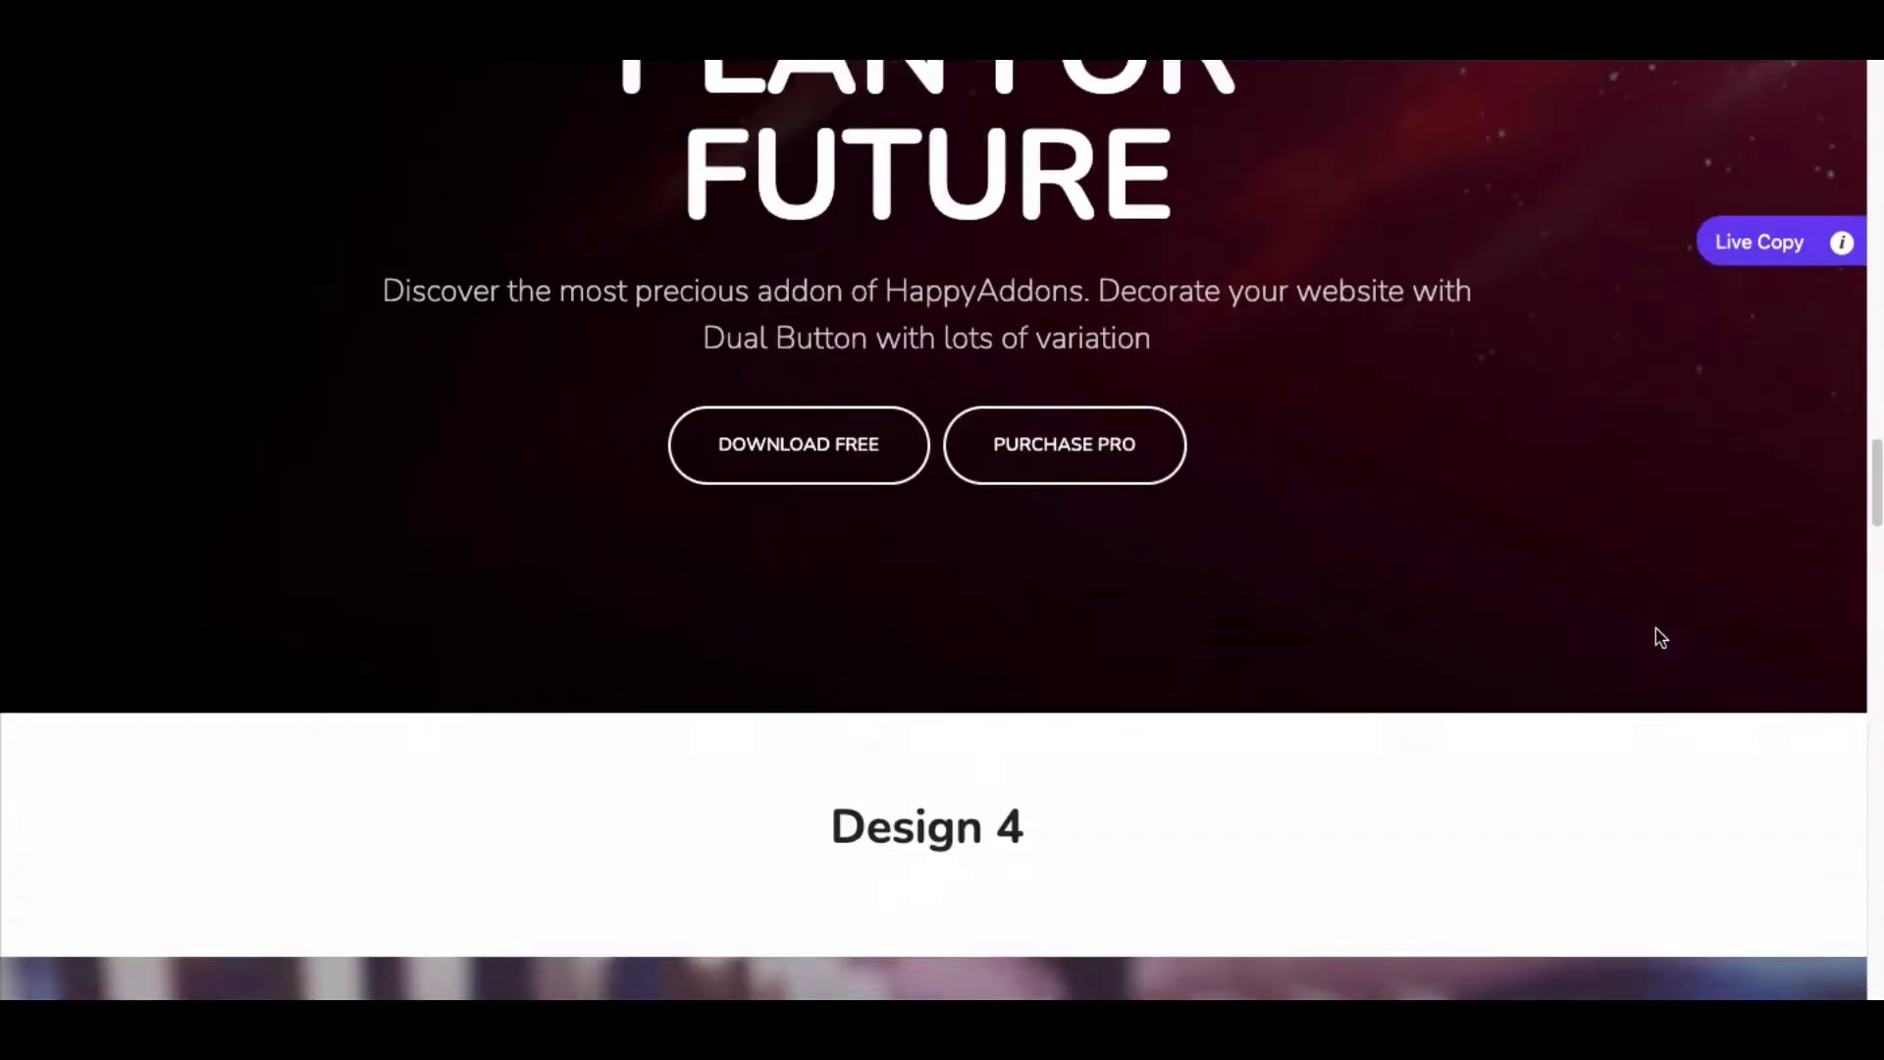
scroll(1656, 636, down, 2)
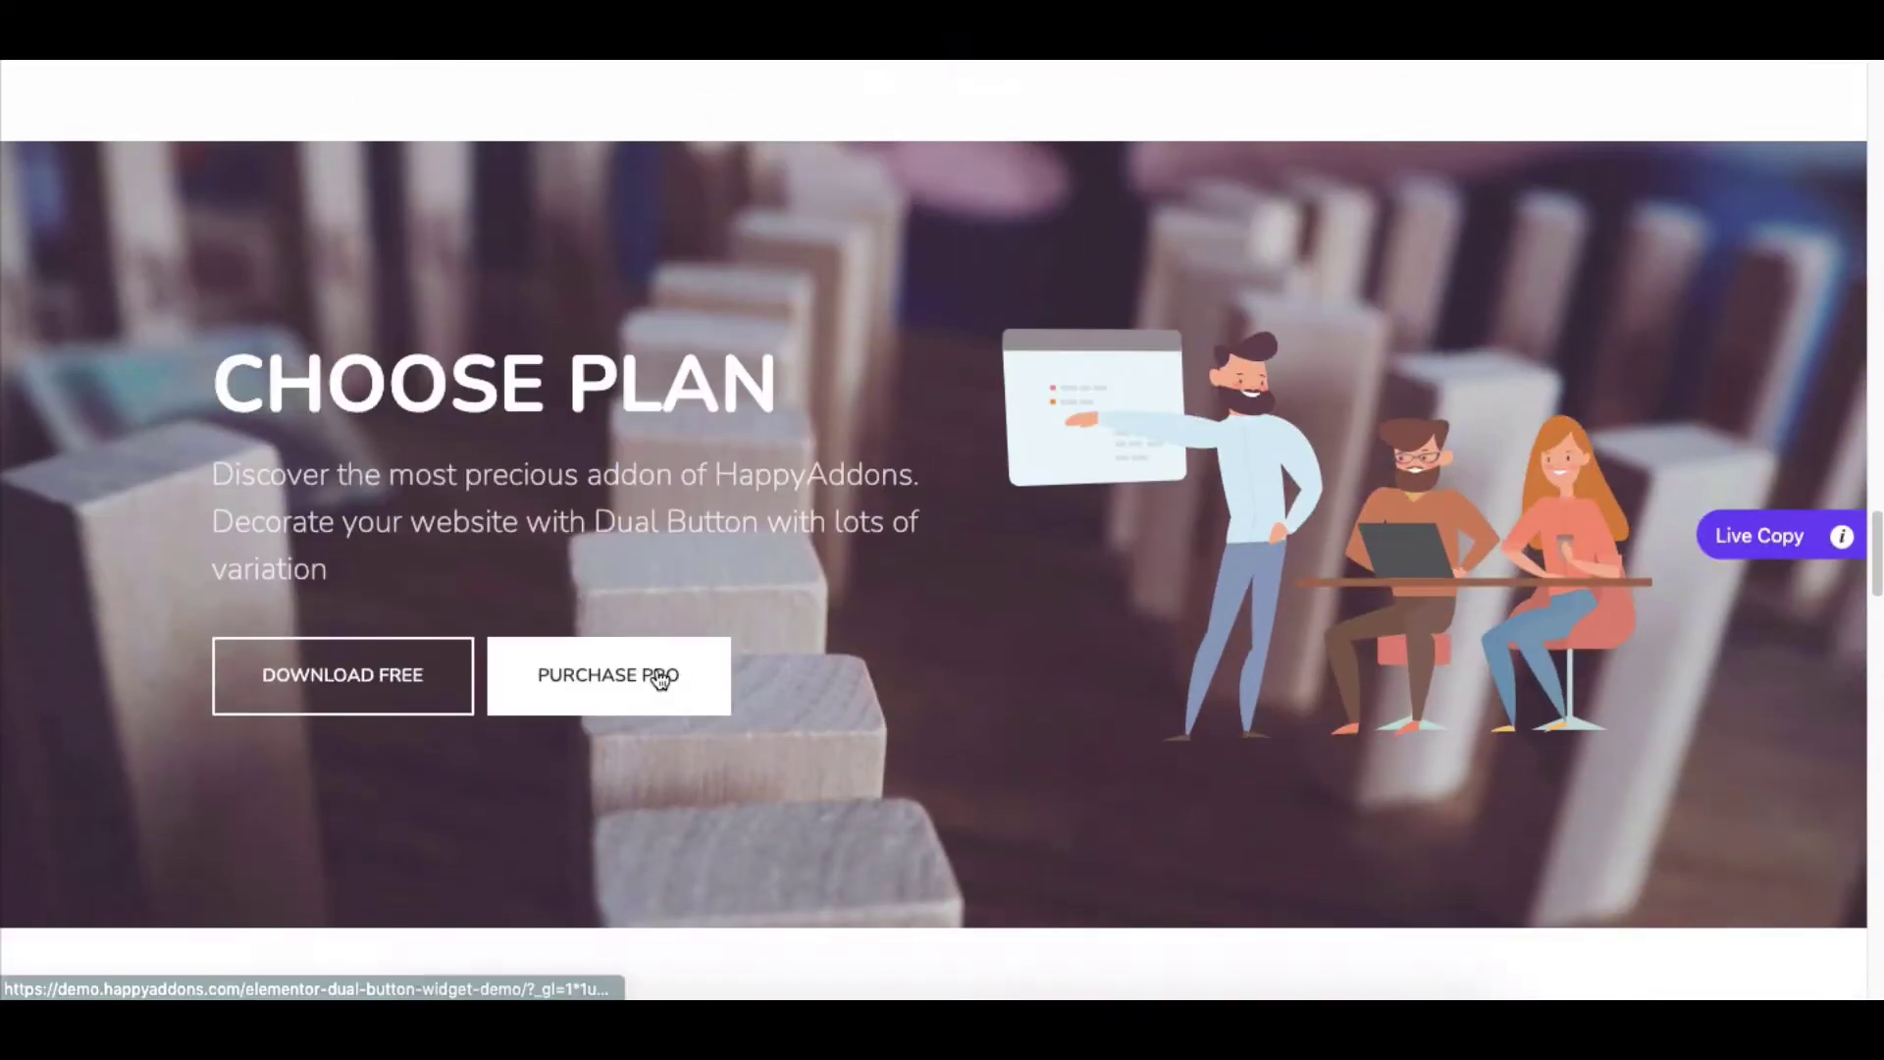
scroll(1688, 663, down, 10)
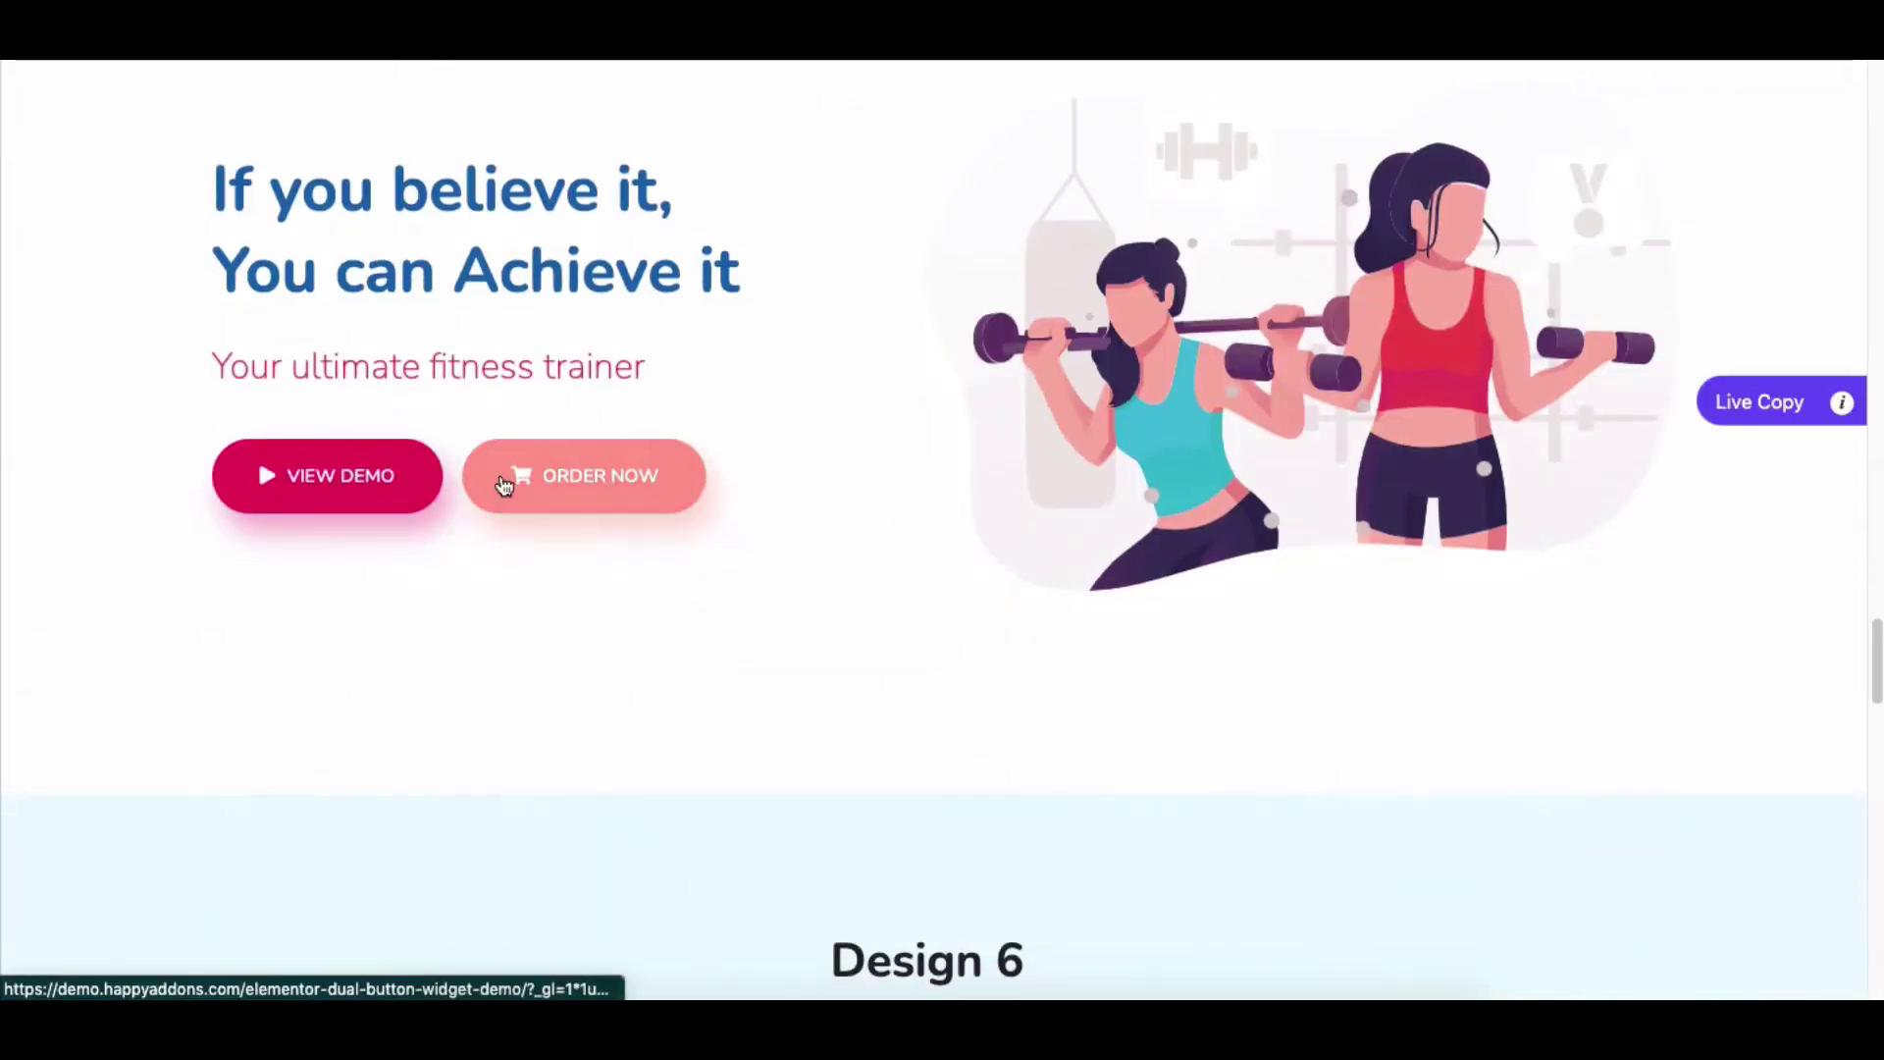
scroll(1727, 535, down, 1)
scroll(1727, 534, down, 8)
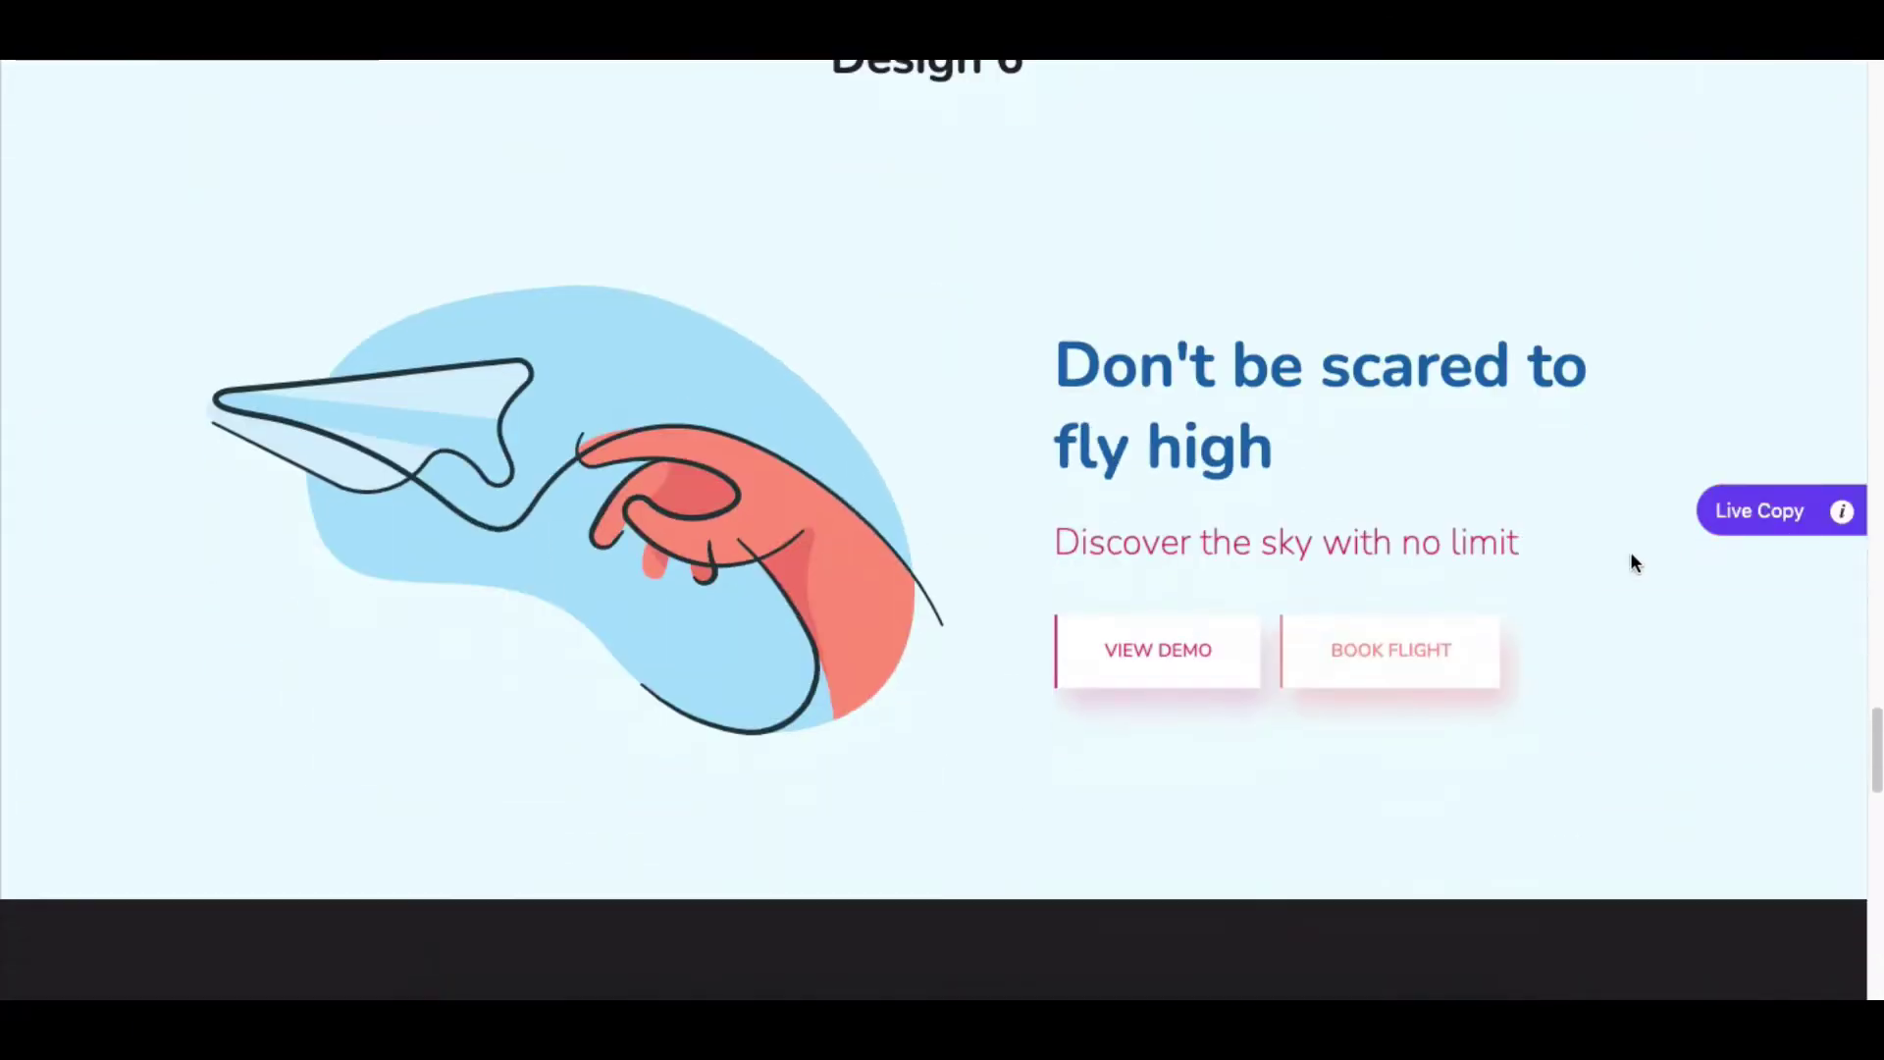
scroll(1610, 644, down, 8)
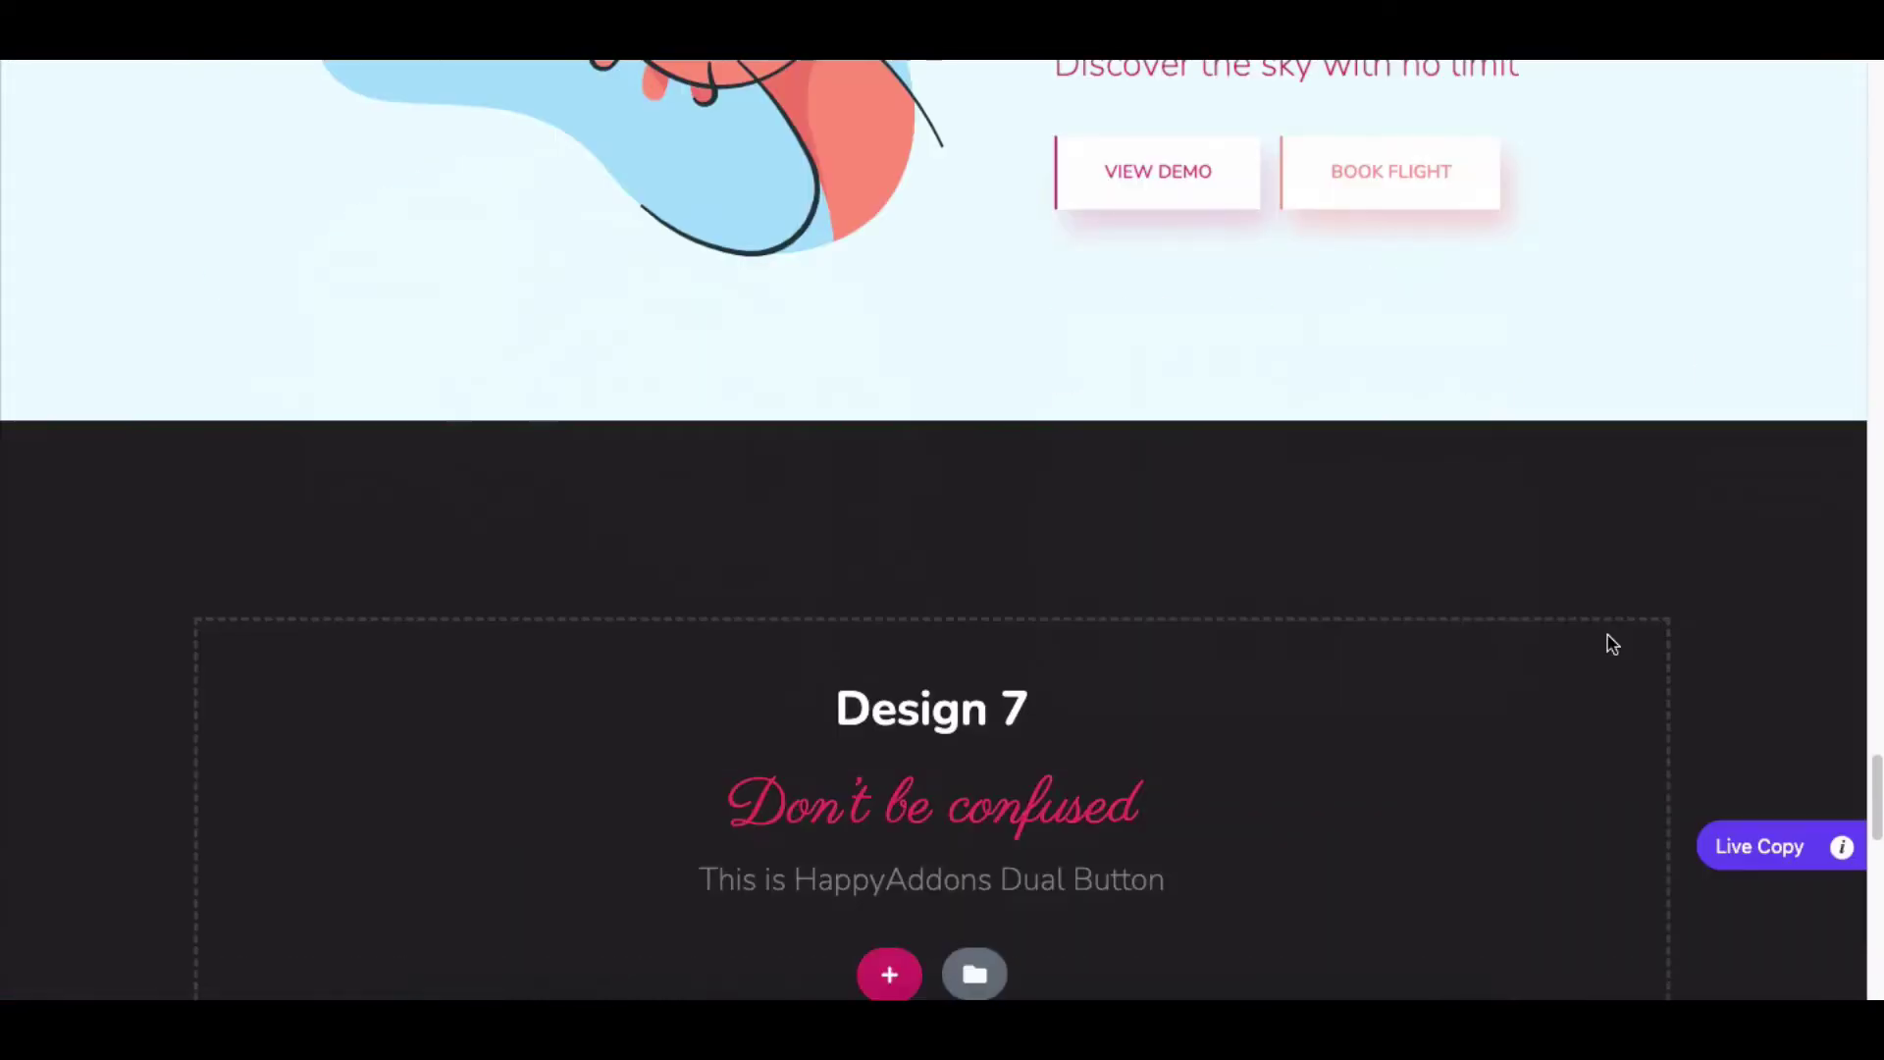
scroll(1612, 643, up, 20)
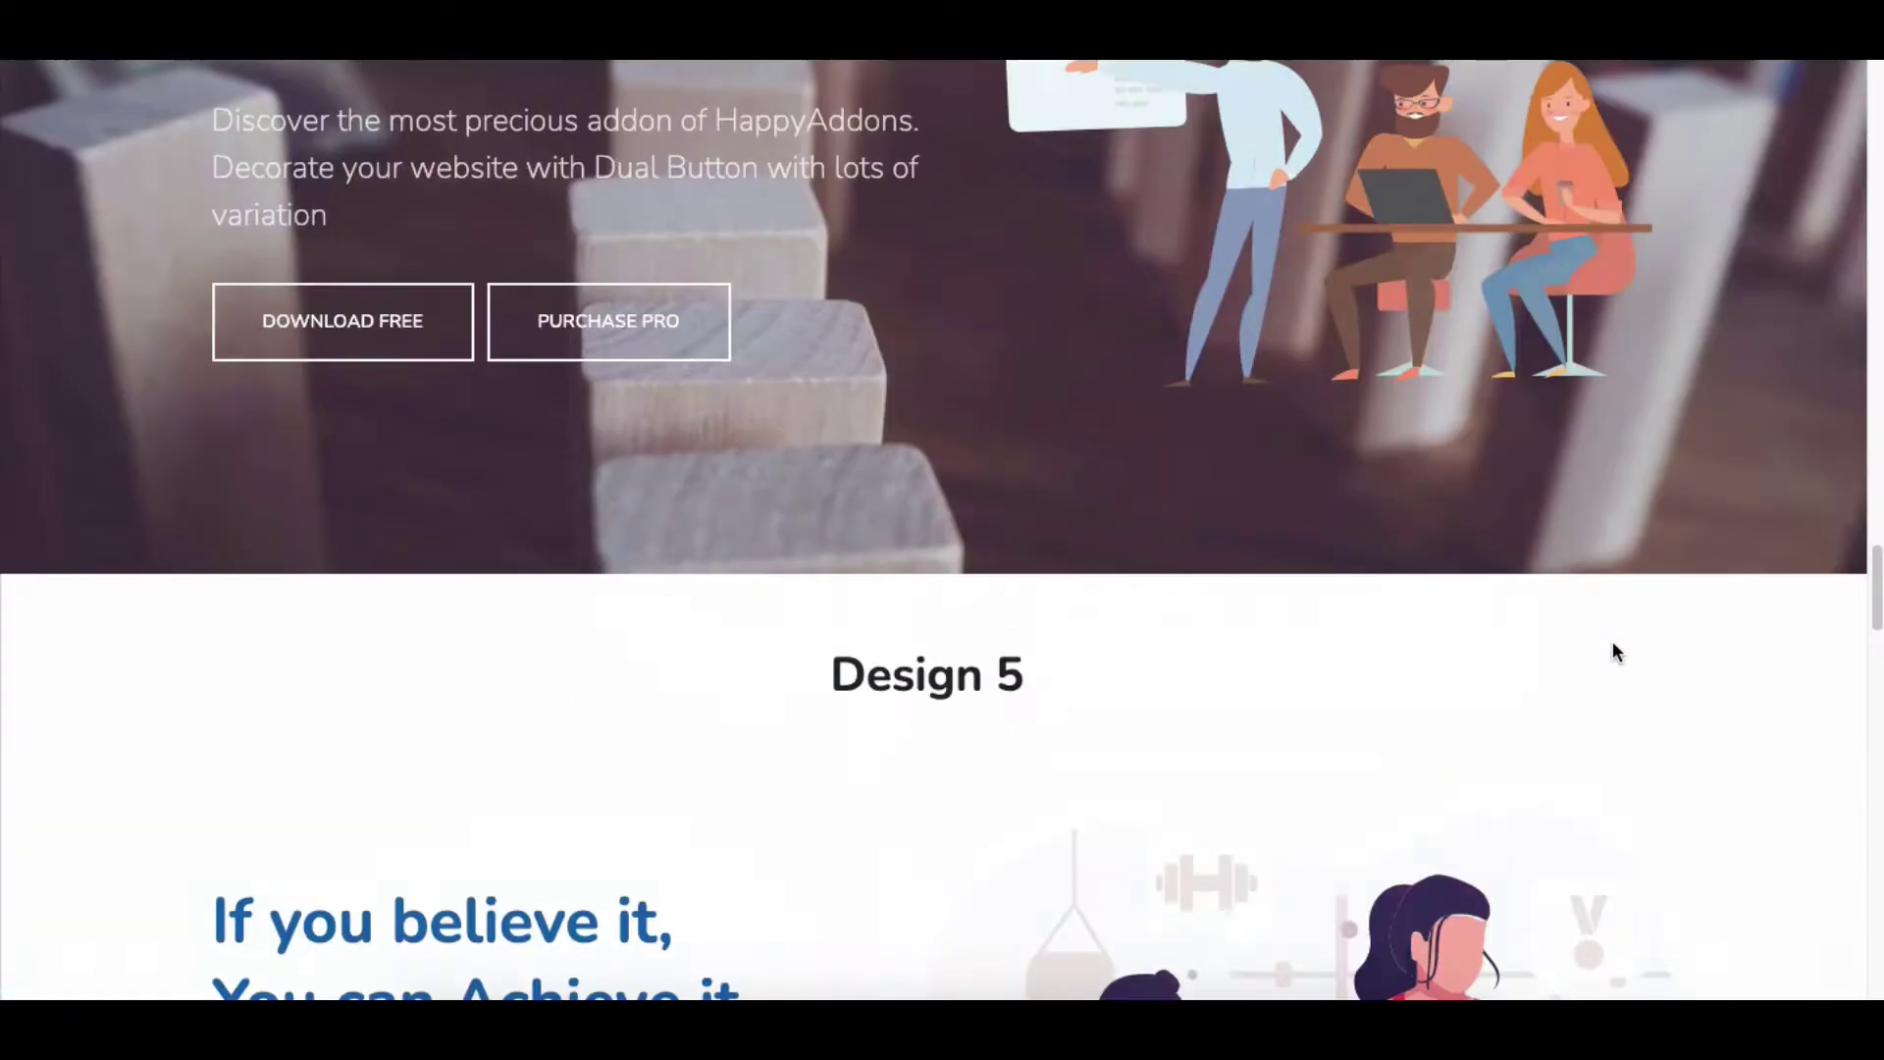
scroll(1619, 654, up, 5)
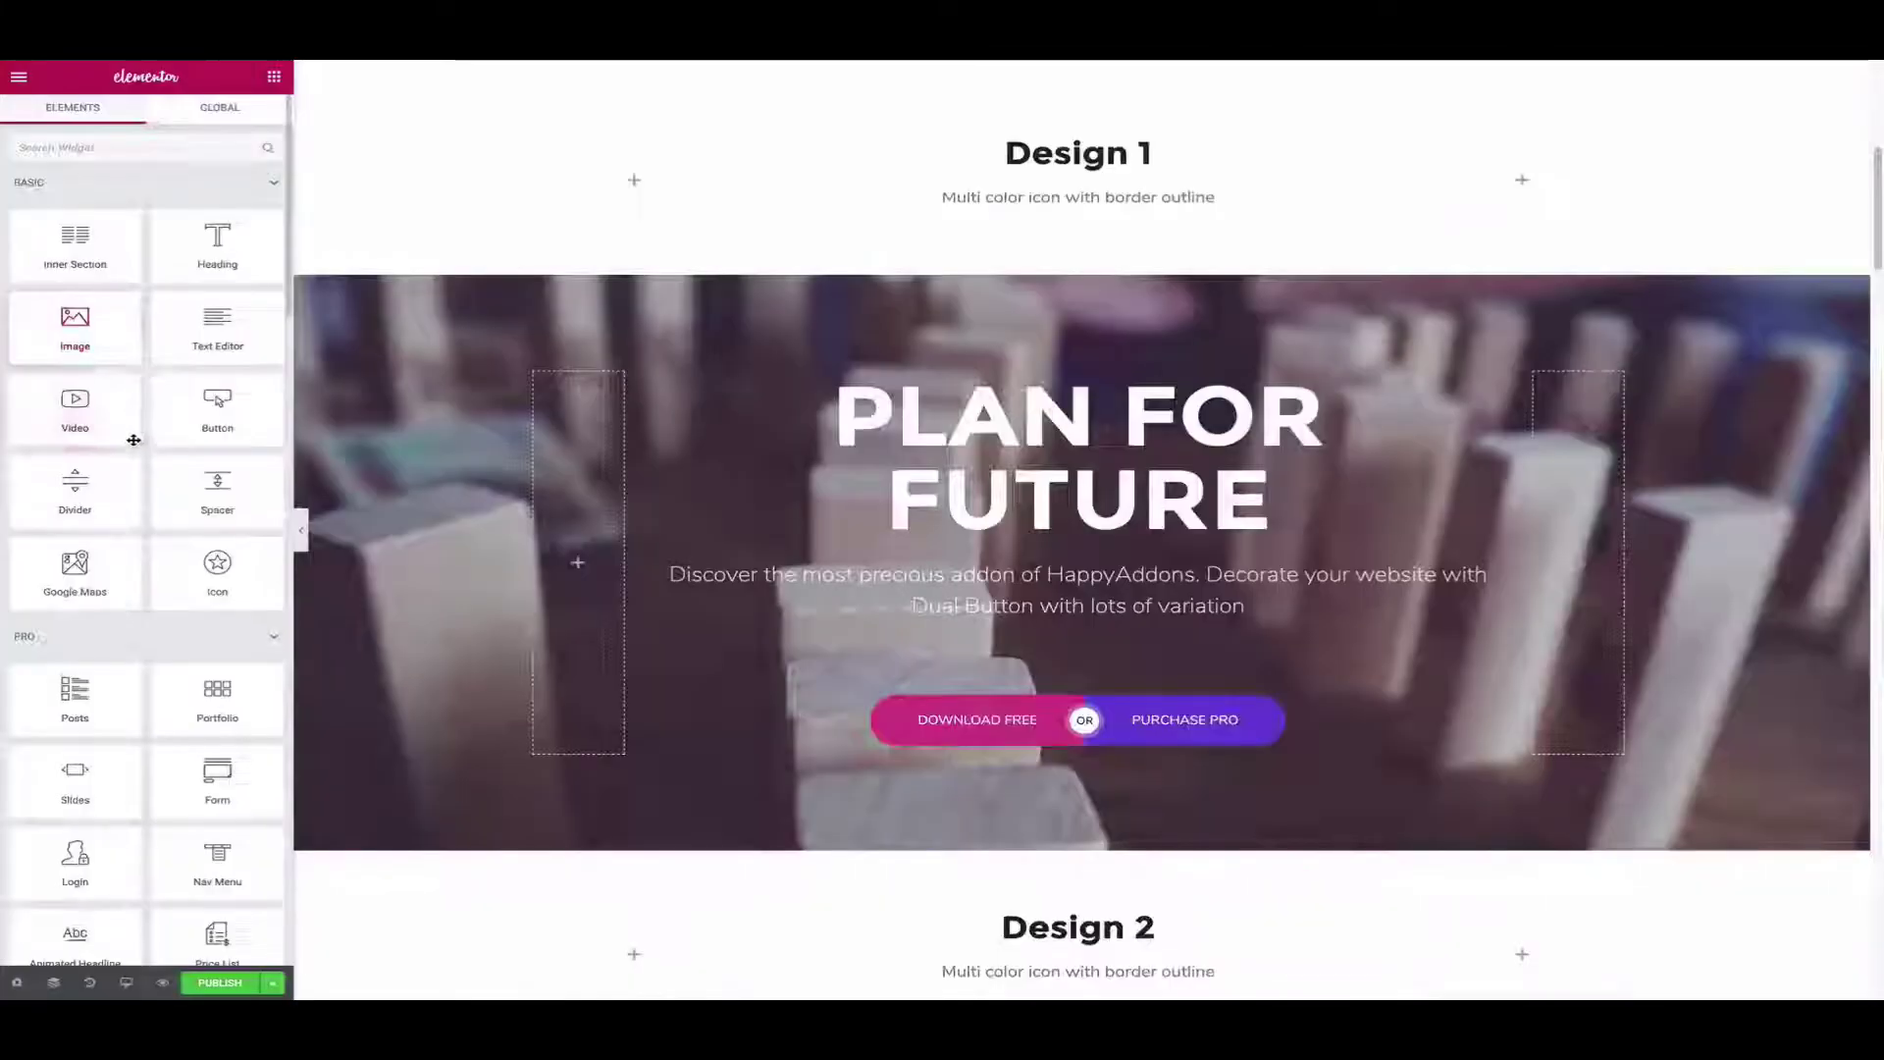
scroll(137, 442, down, 10)
scroll(143, 446, down, 6)
scroll(145, 452, down, 8)
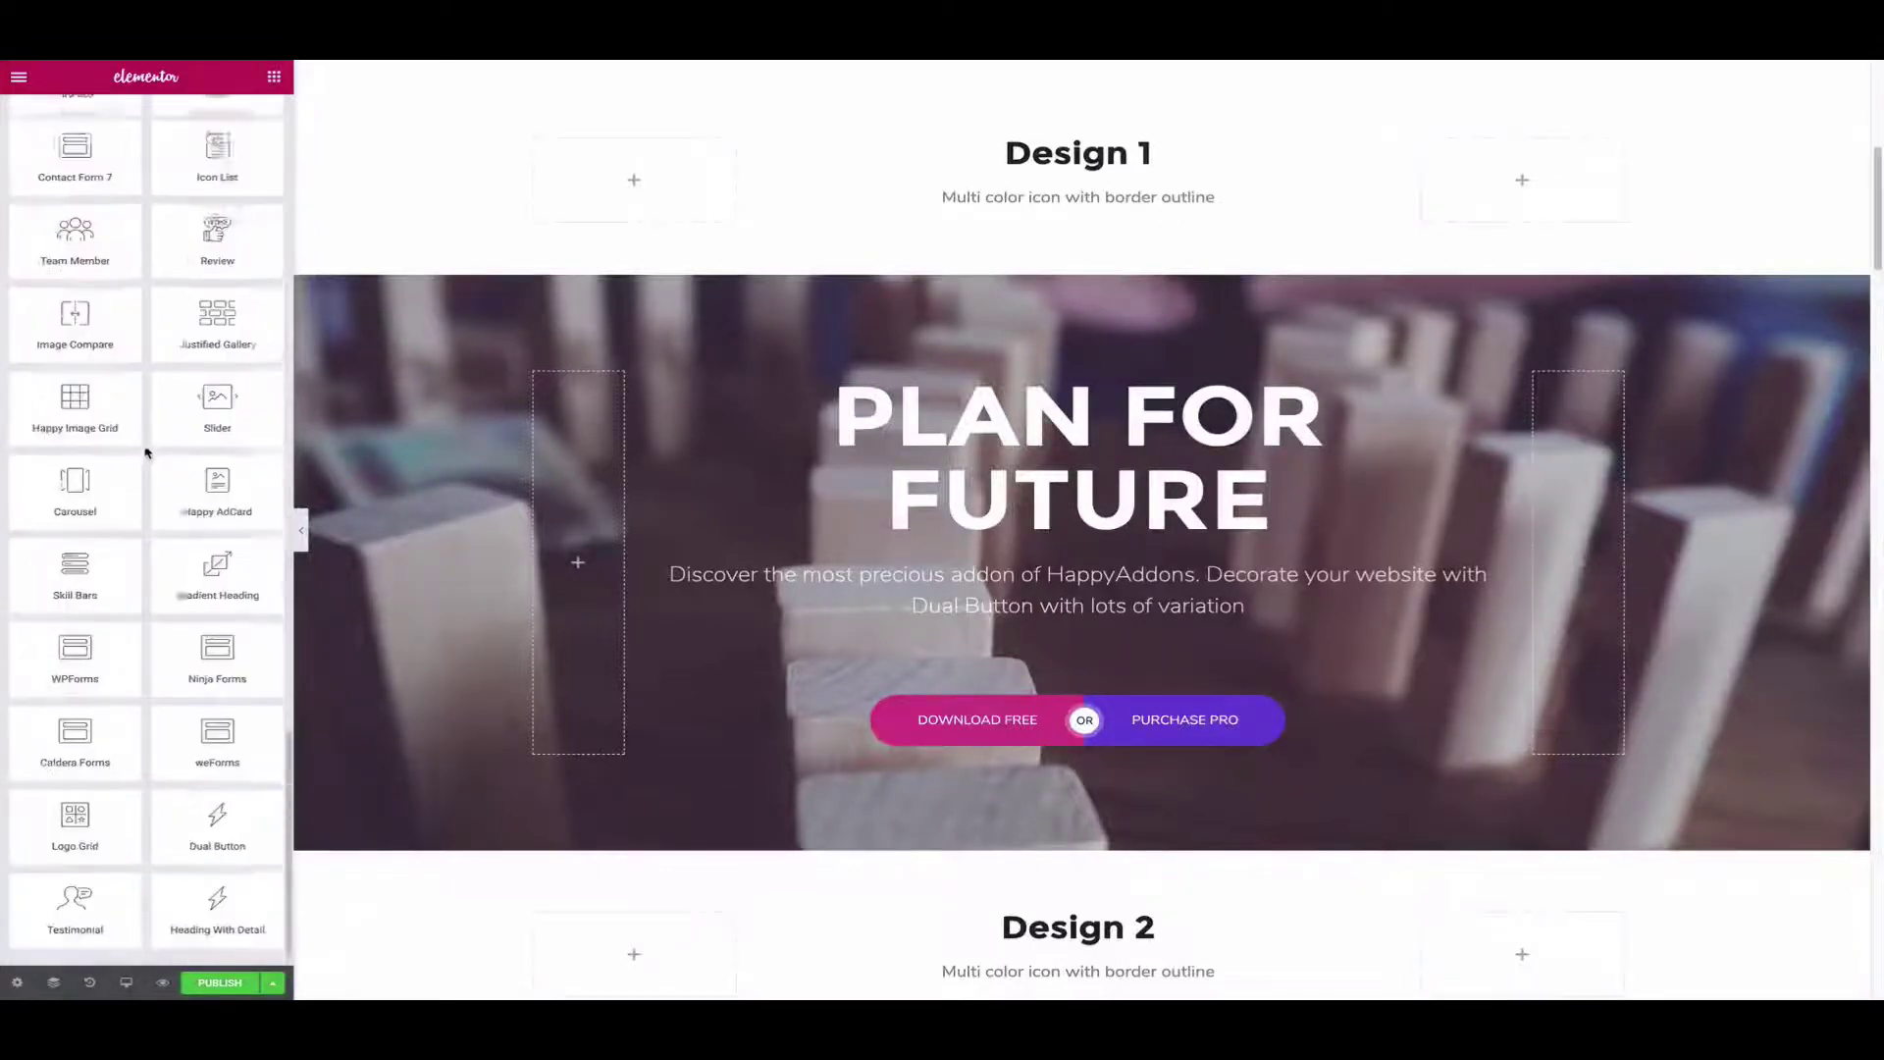
scroll(147, 453, down, 1)
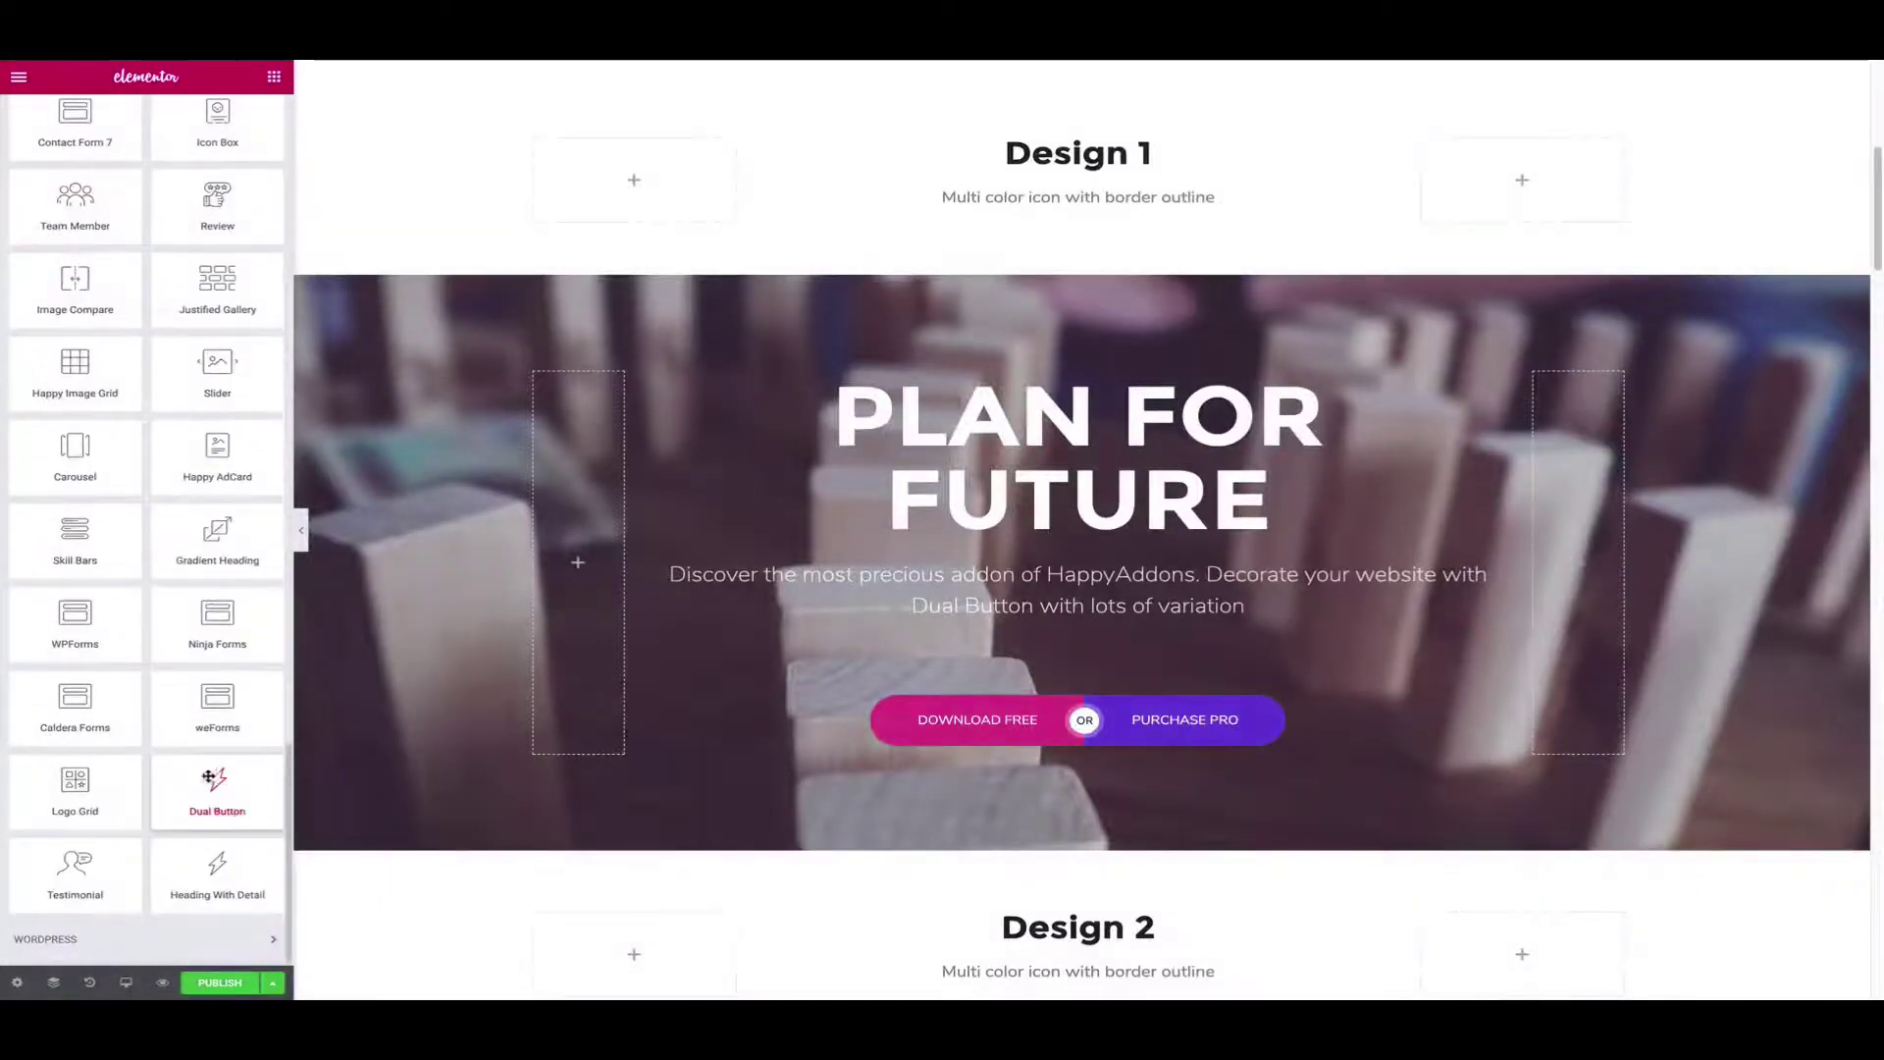
drag(213, 781, 814, 785)
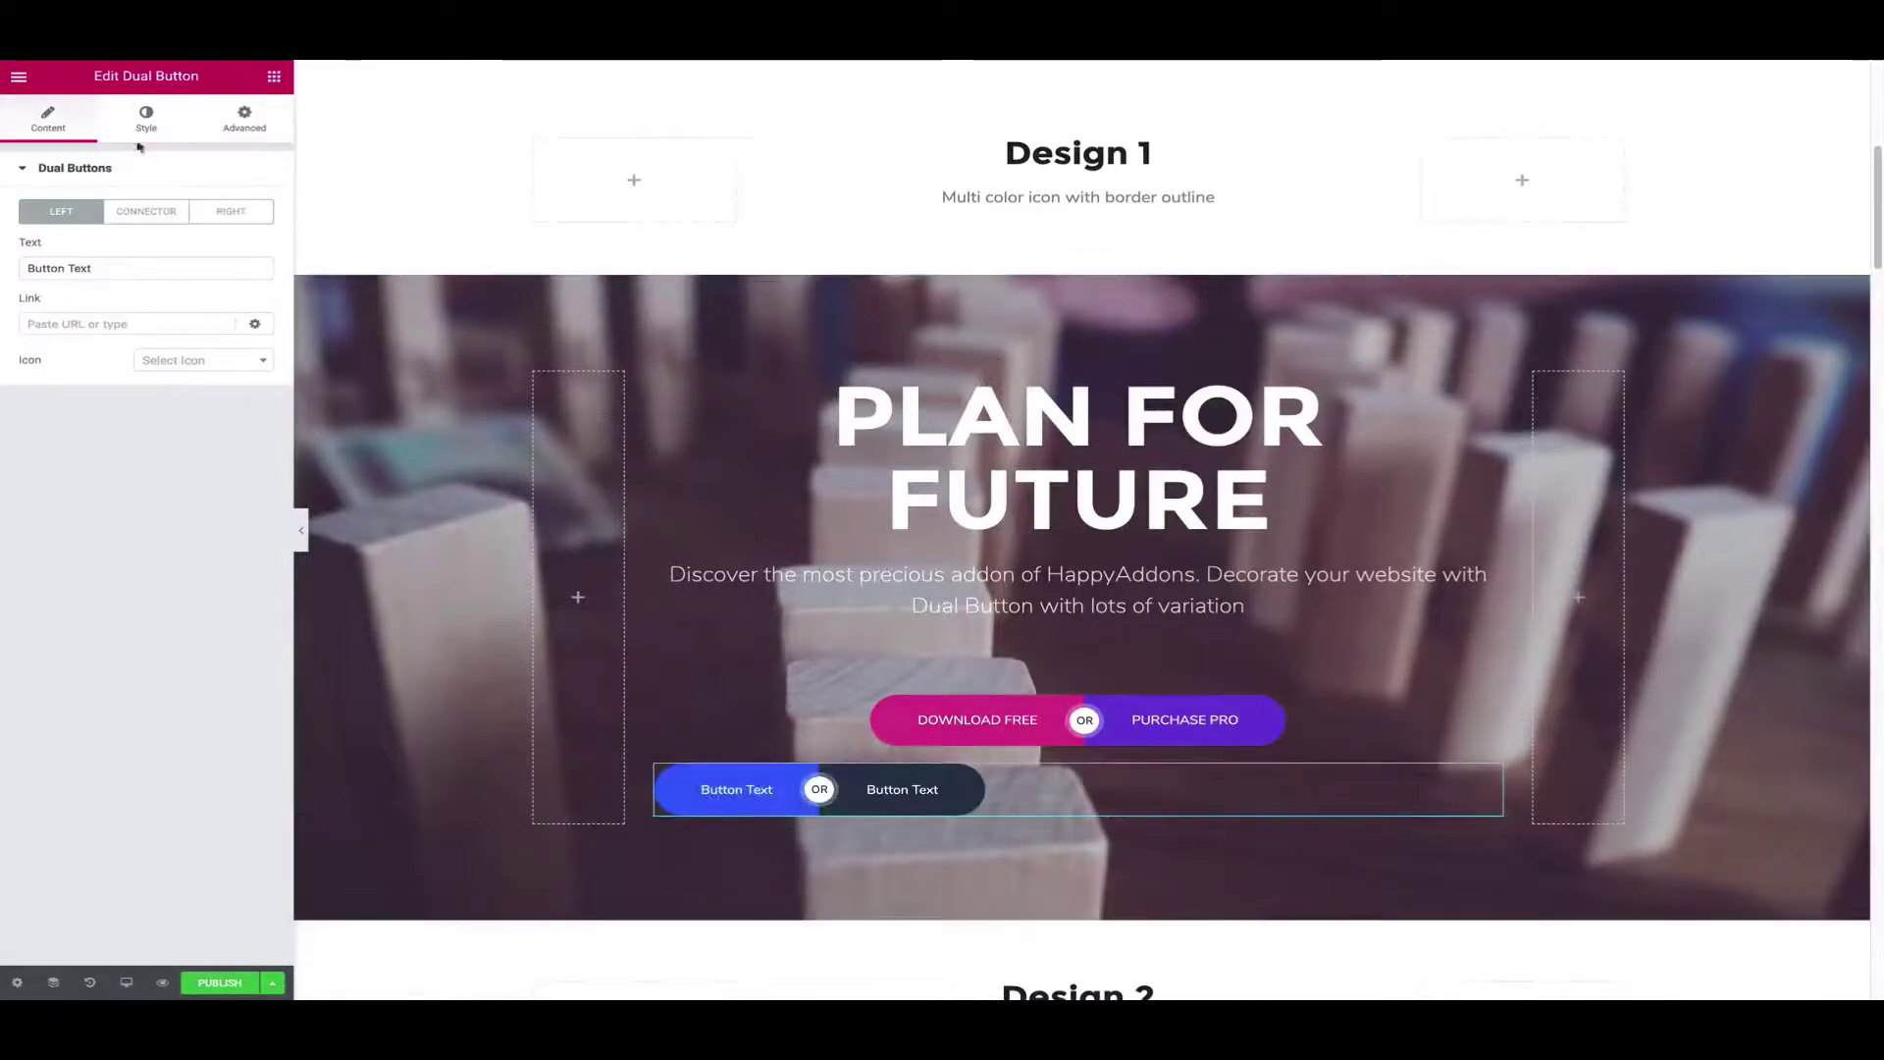
- Center the dual button horizontally
click(152, 119)
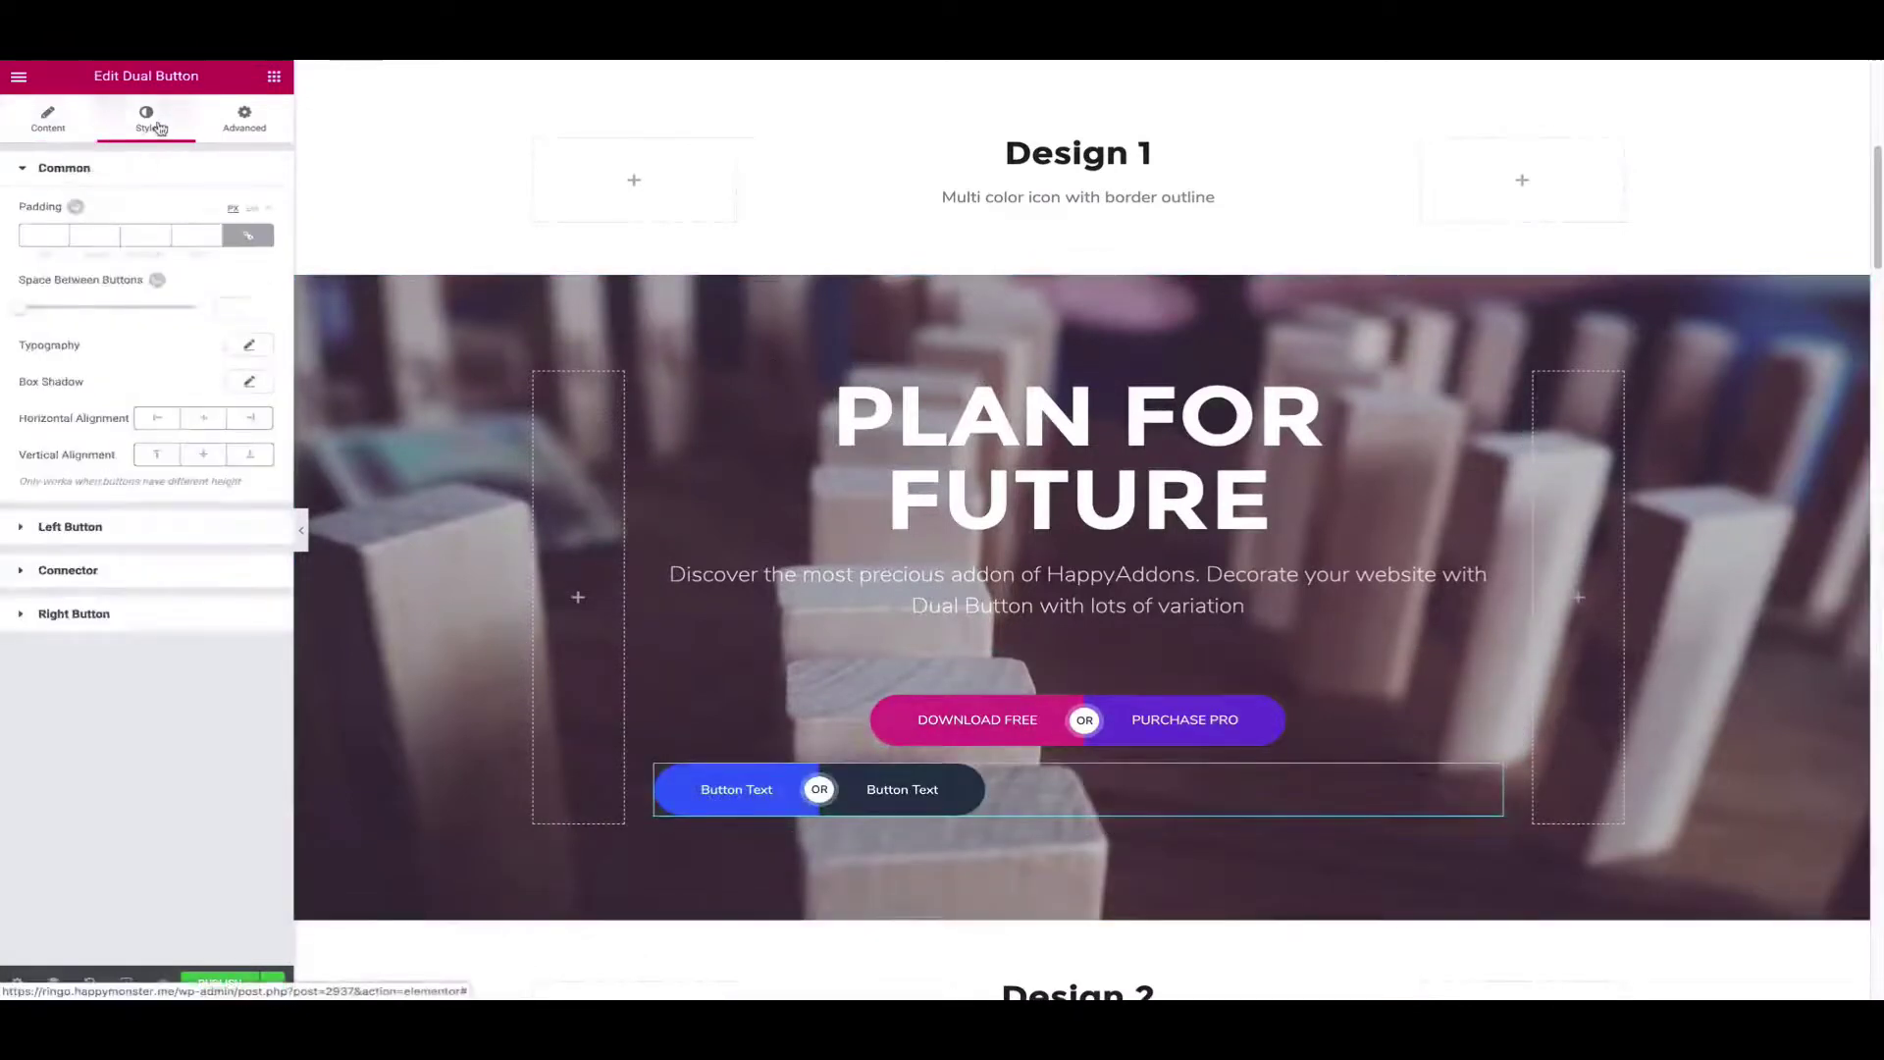
click(203, 418)
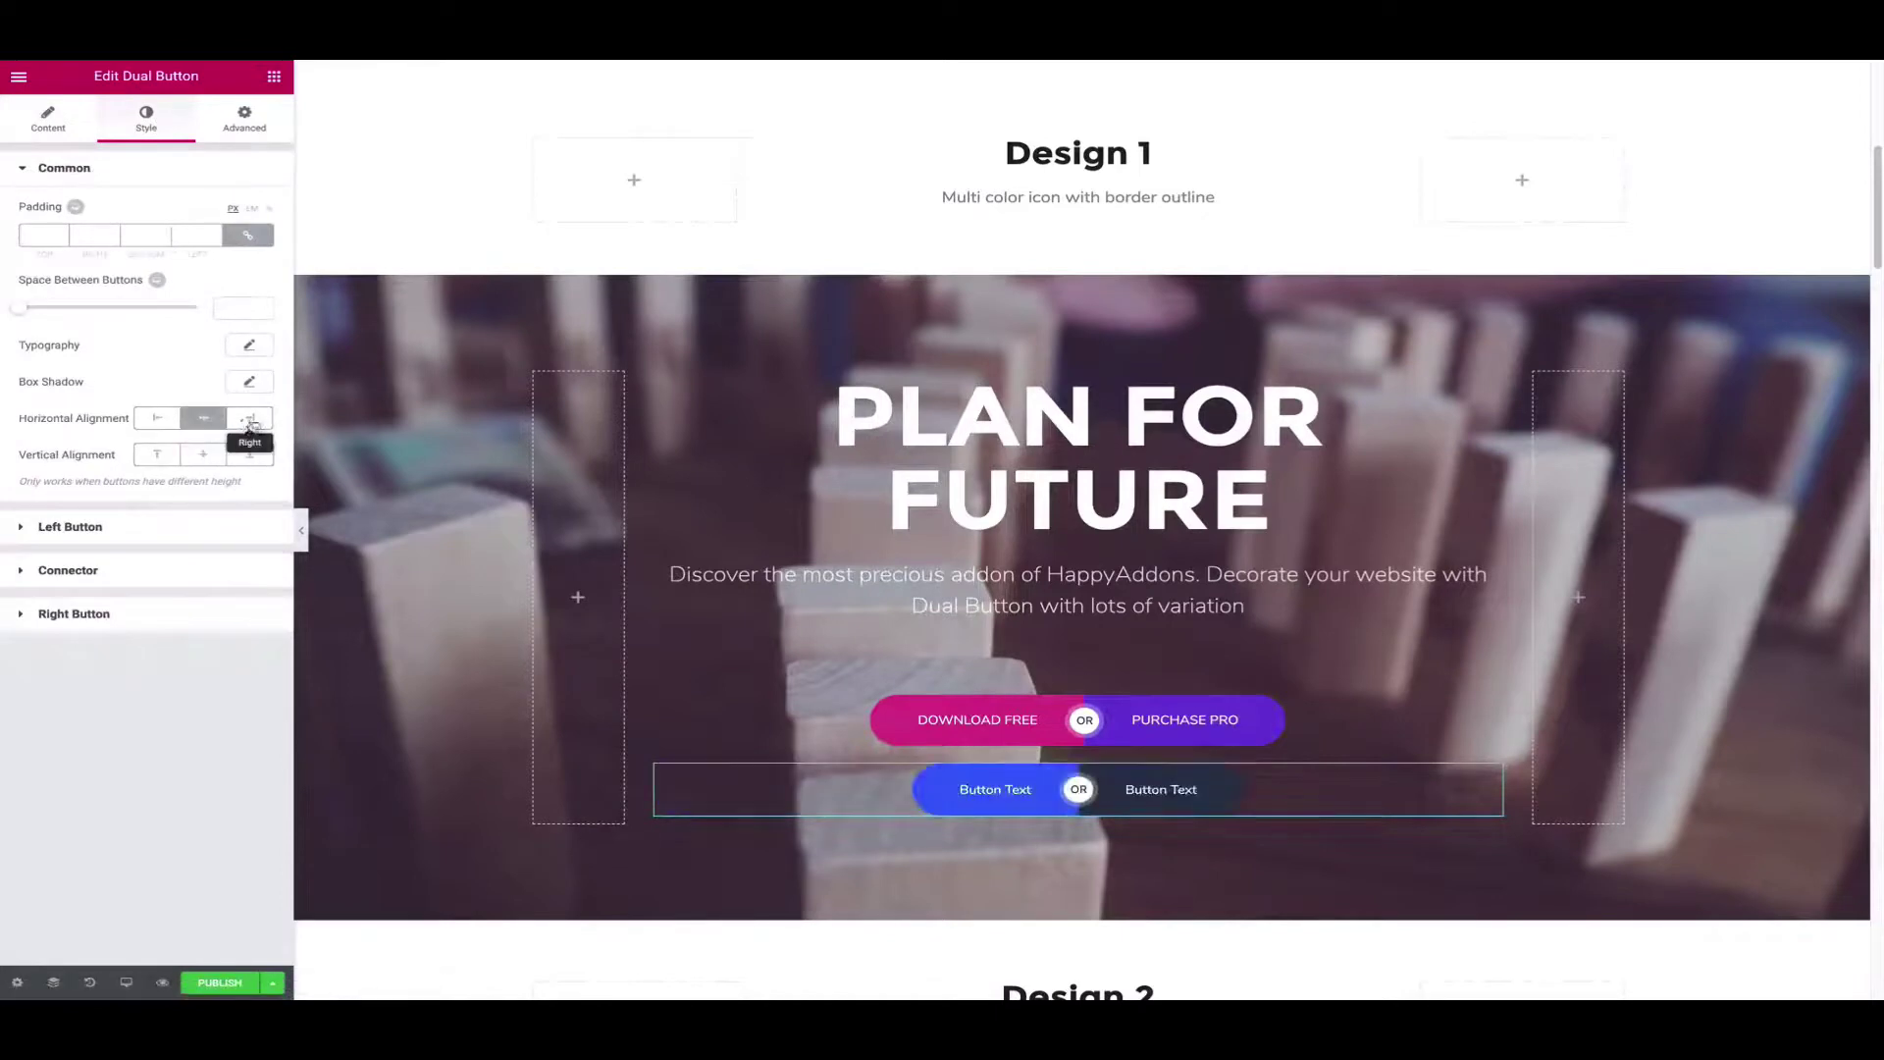
click(157, 418)
click(208, 420)
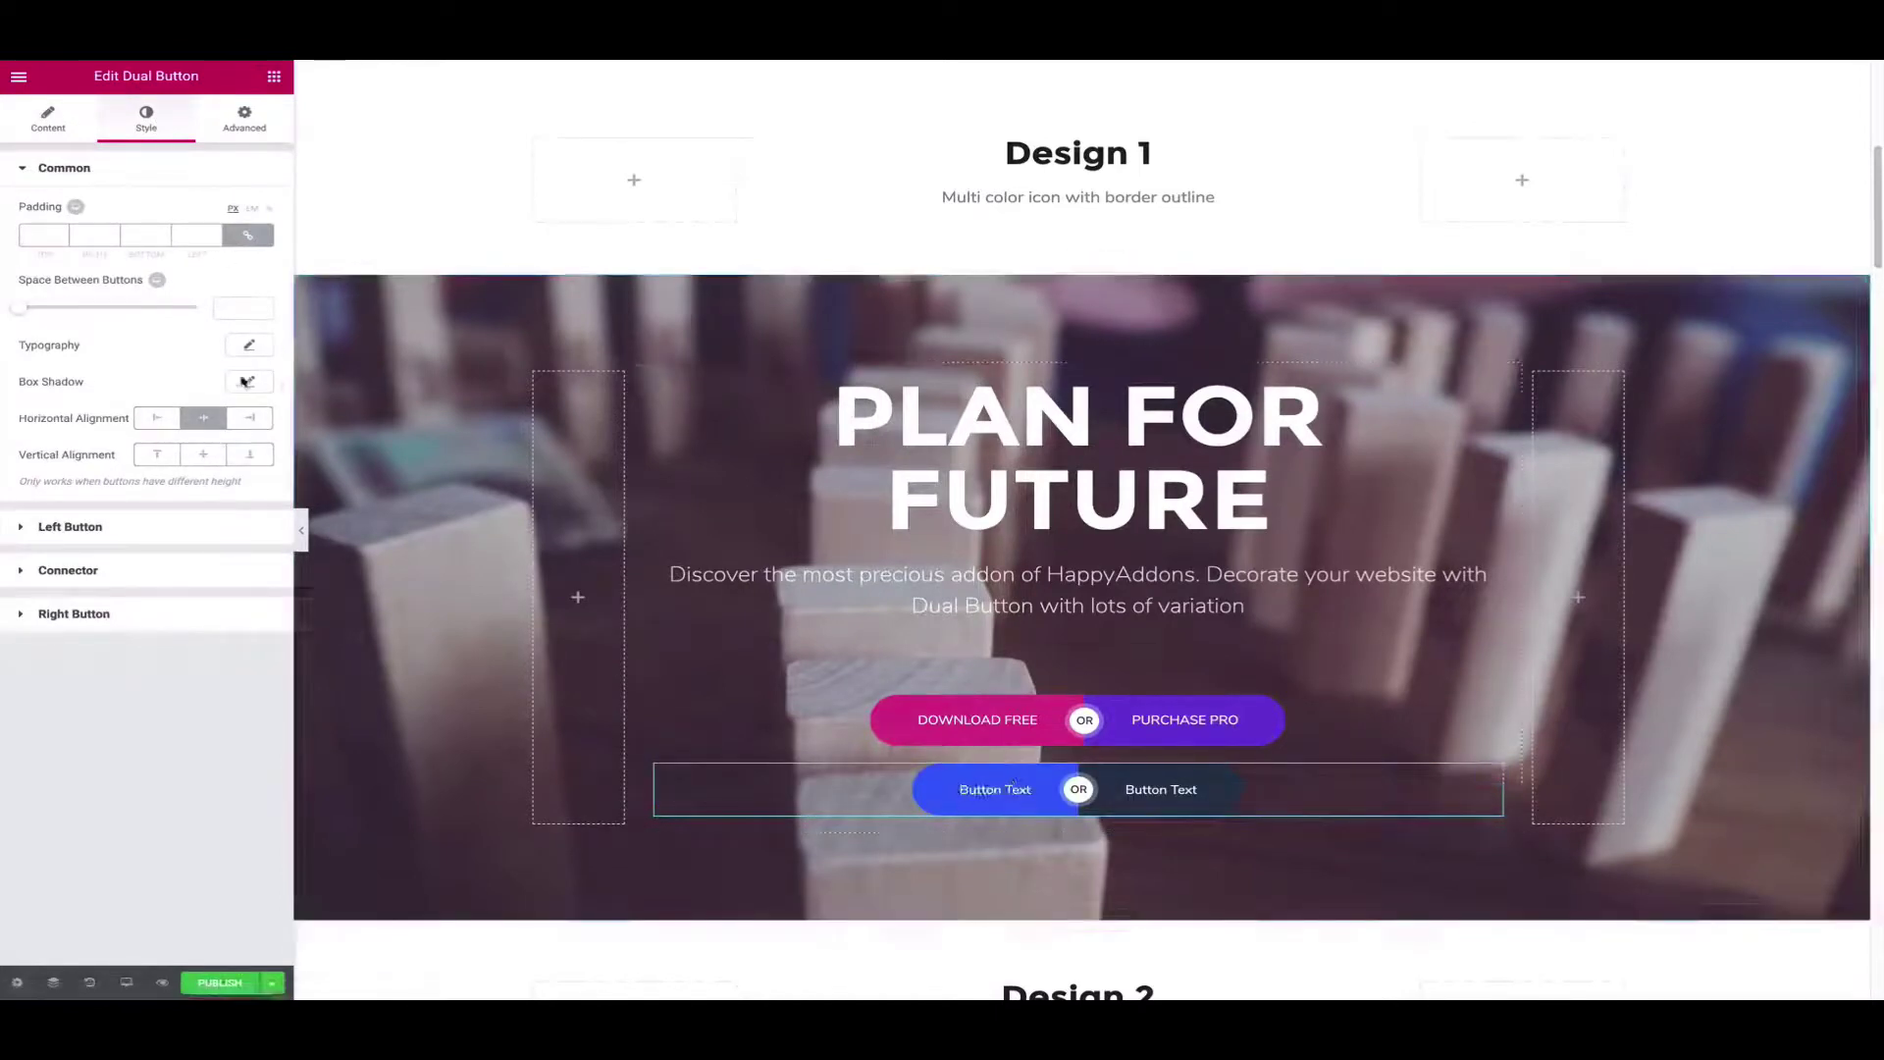
- Set the button typography to the Poppins family at weight 300
click(249, 345)
click(196, 392)
text(po)
key(Return)
click(196, 488)
click(176, 486)
click(196, 488)
click(172, 520)
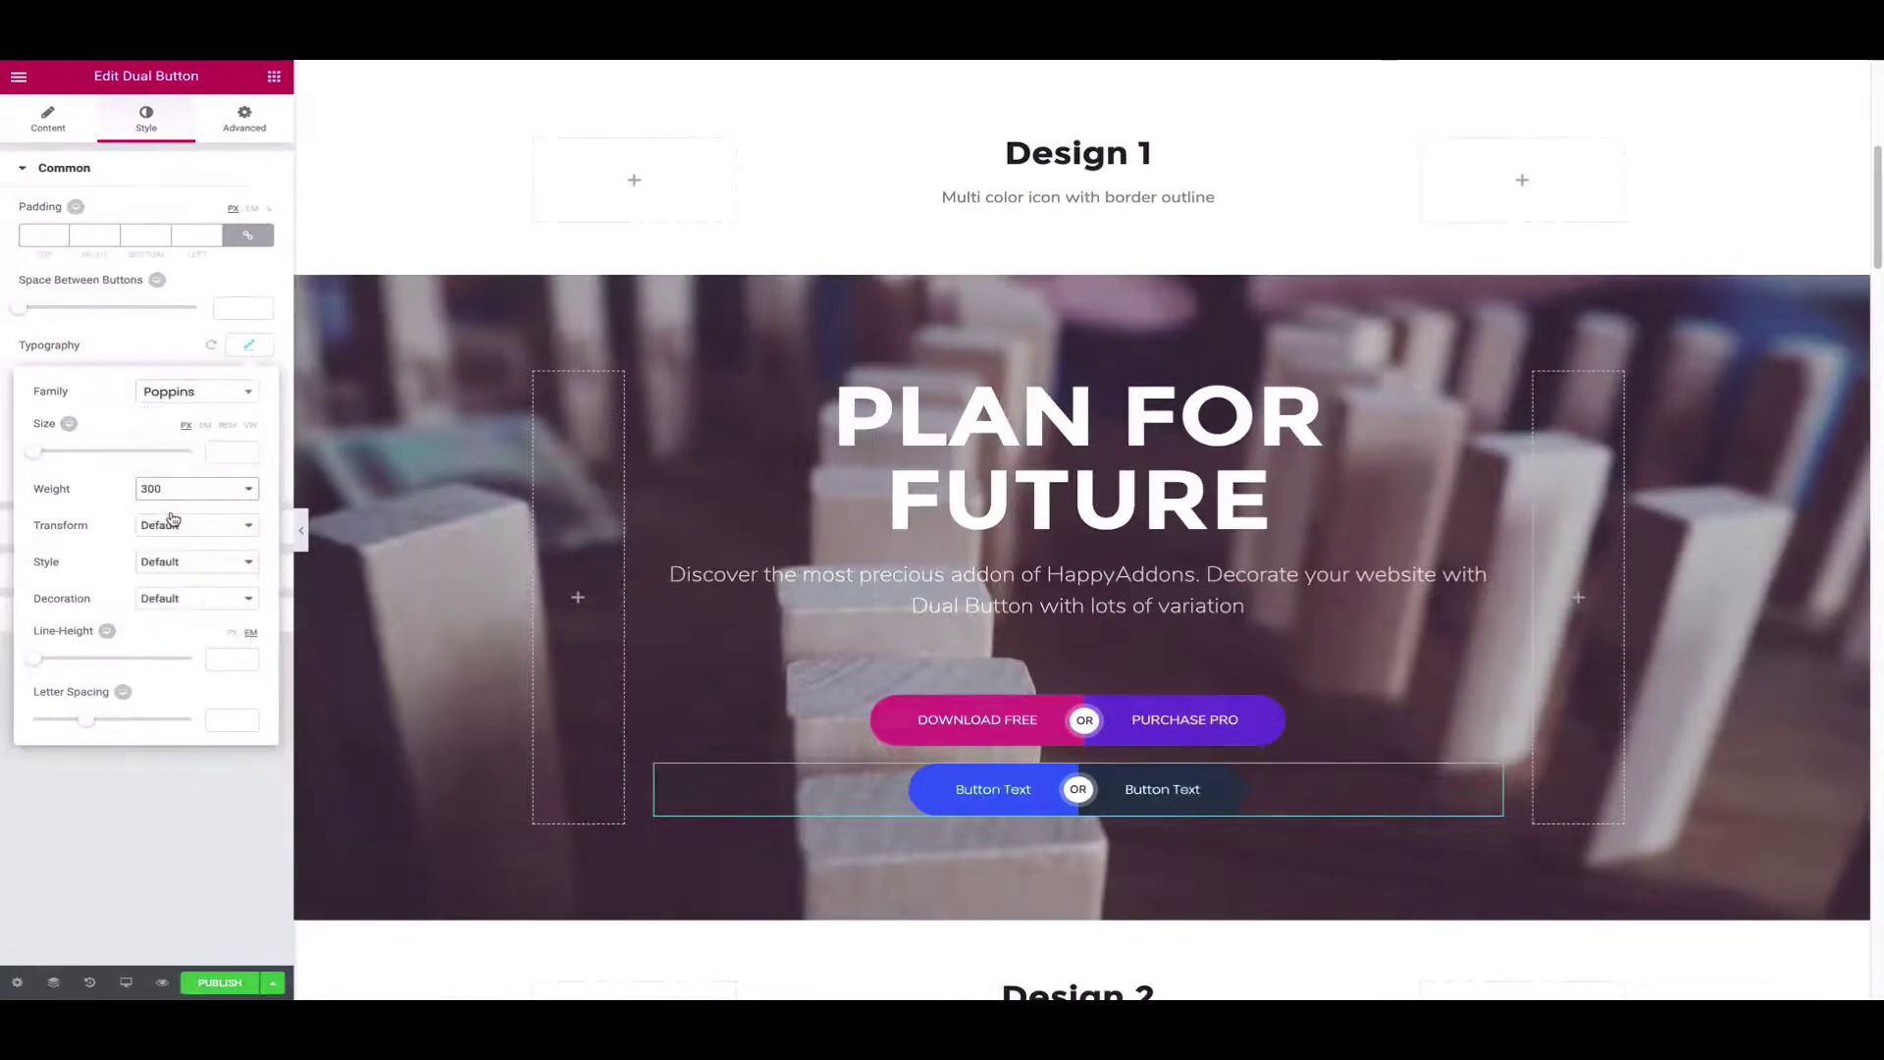
- Add an address-book icon before the left label and an address-card icon after the right label
click(47, 121)
click(174, 360)
click(197, 413)
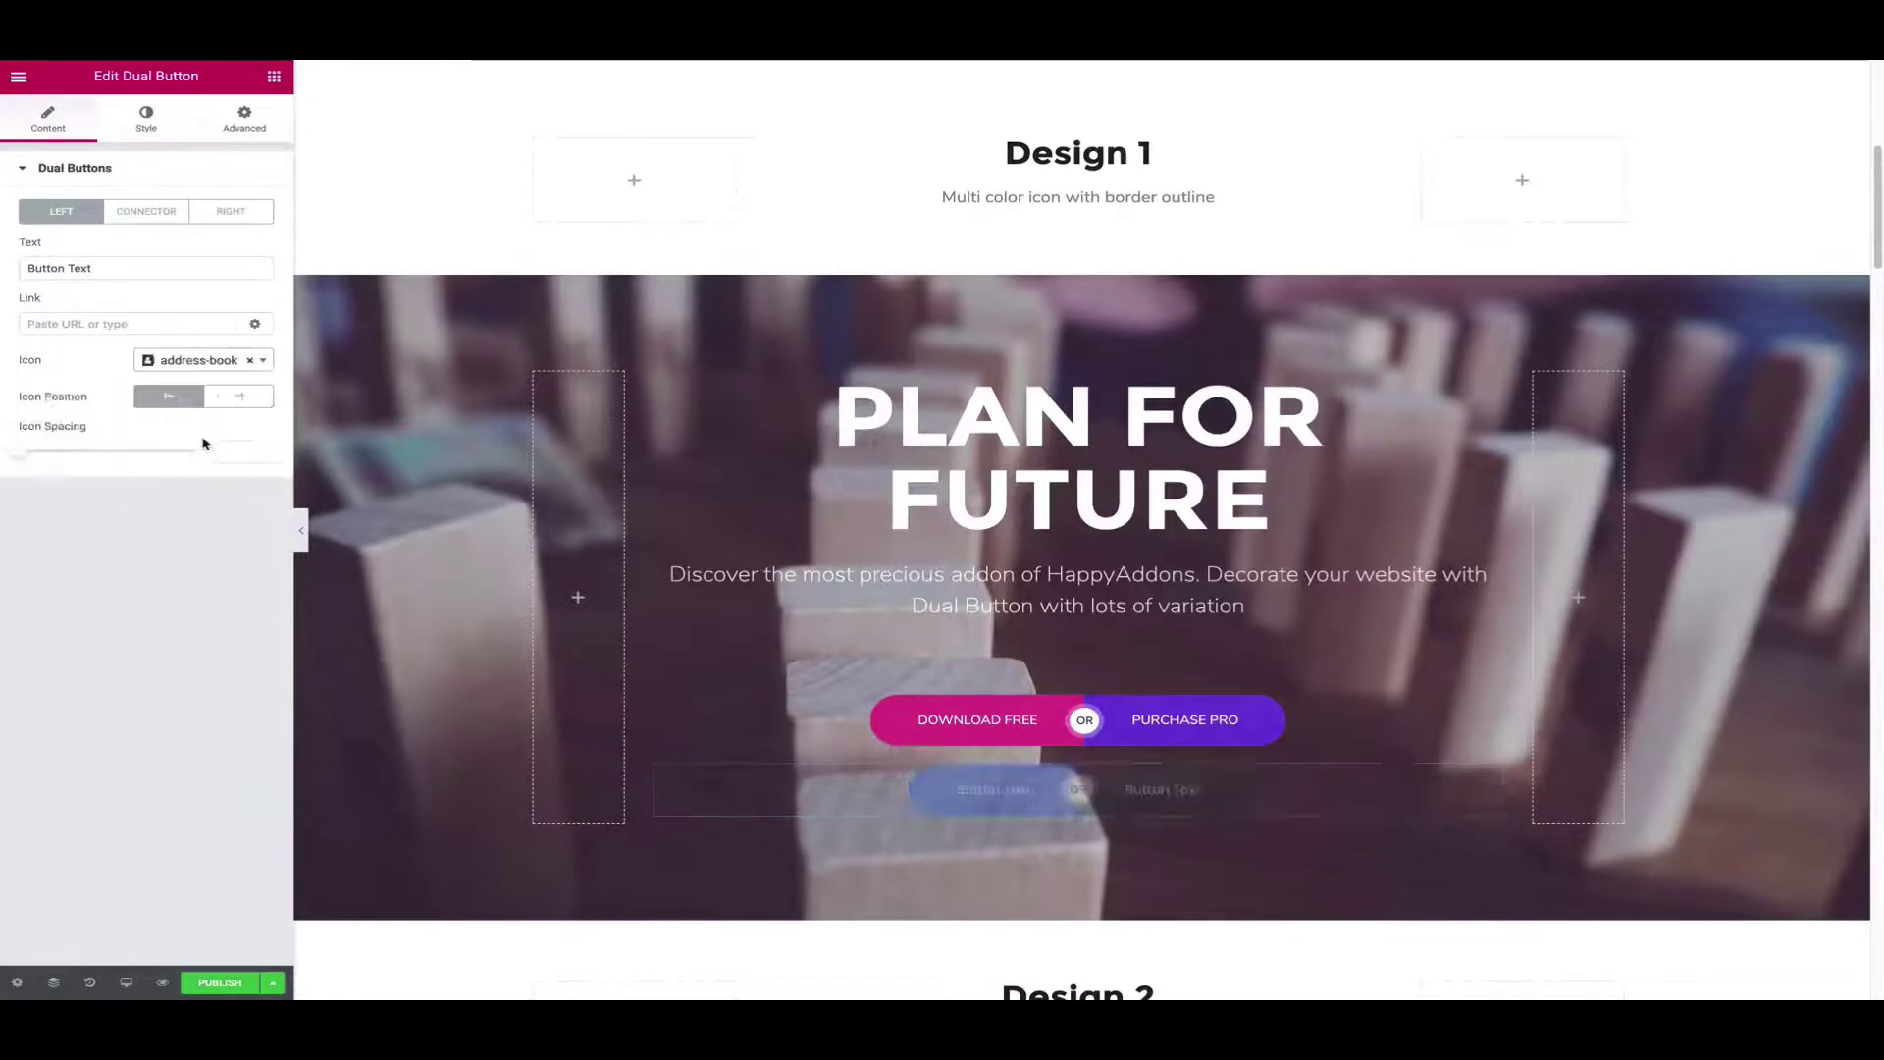
click(182, 399)
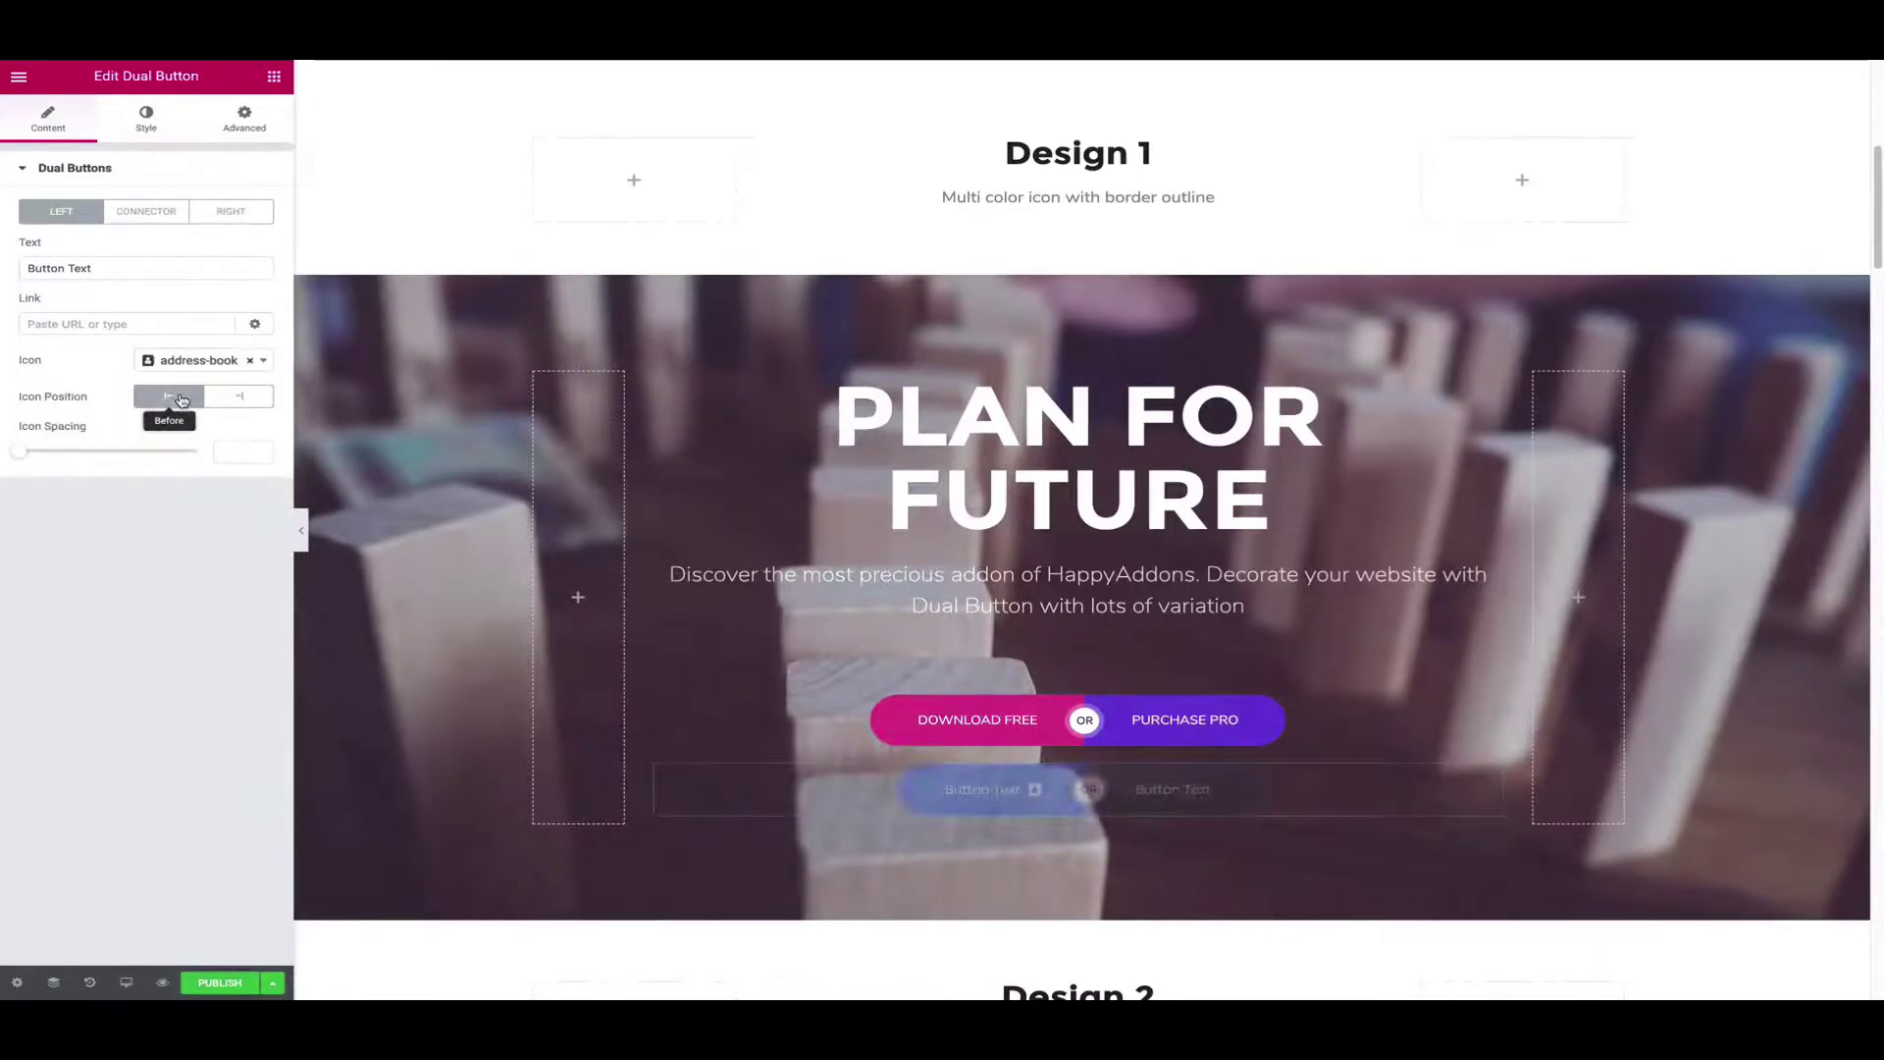
click(230, 211)
click(210, 377)
click(191, 471)
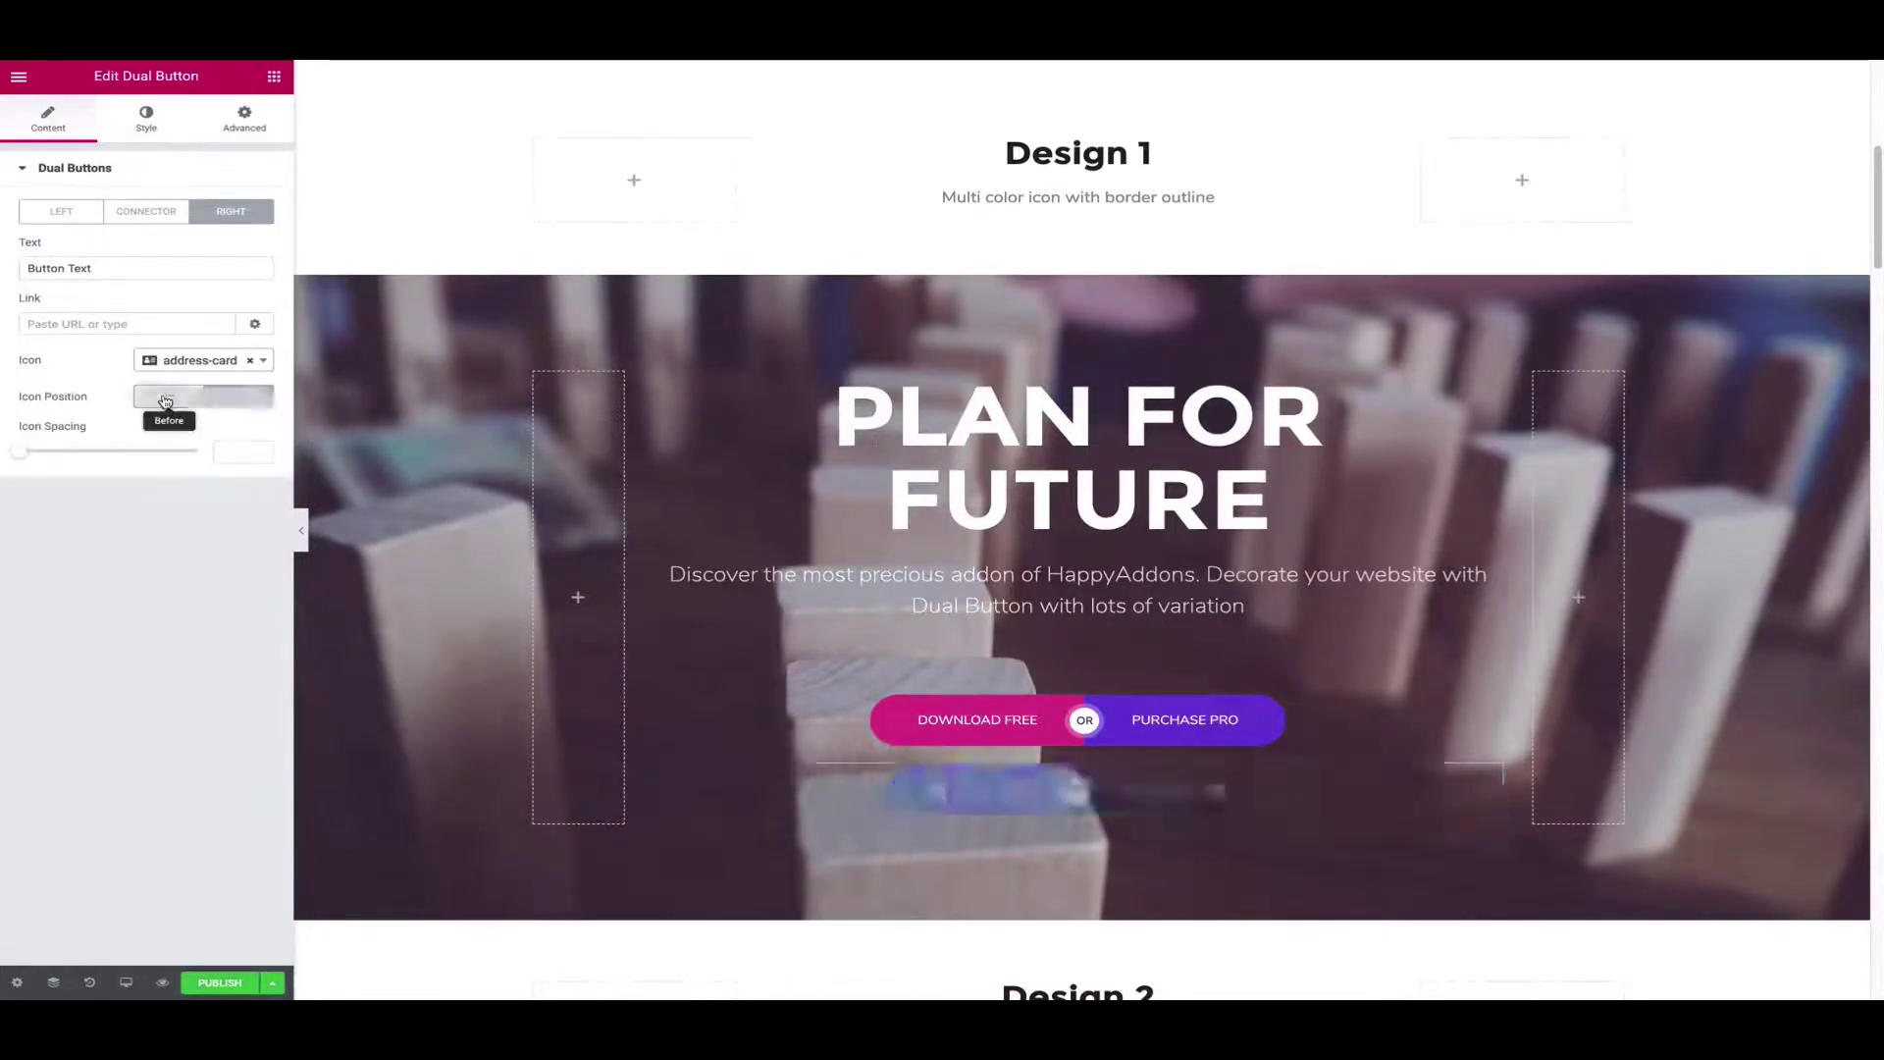
click(241, 399)
click(154, 213)
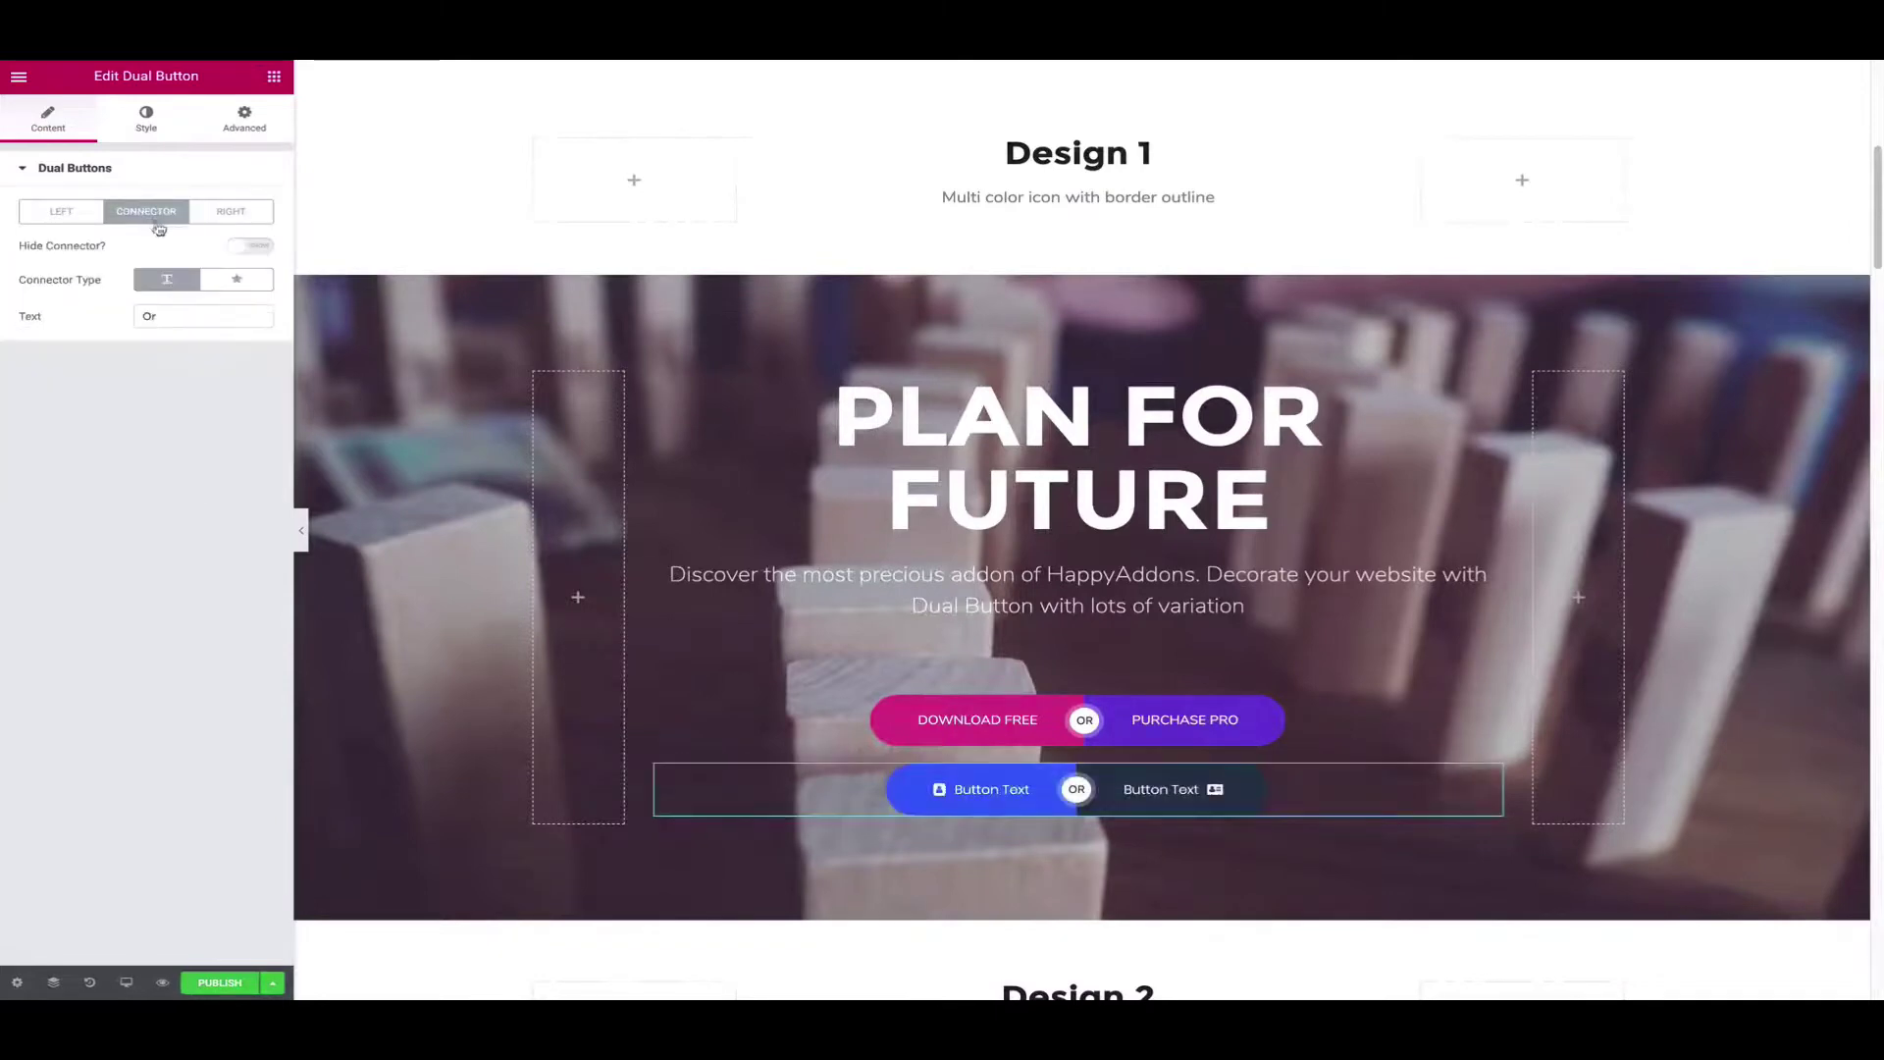
- Switch the connector type to Icon and use the apple icon in place of the OR text
click(258, 248)
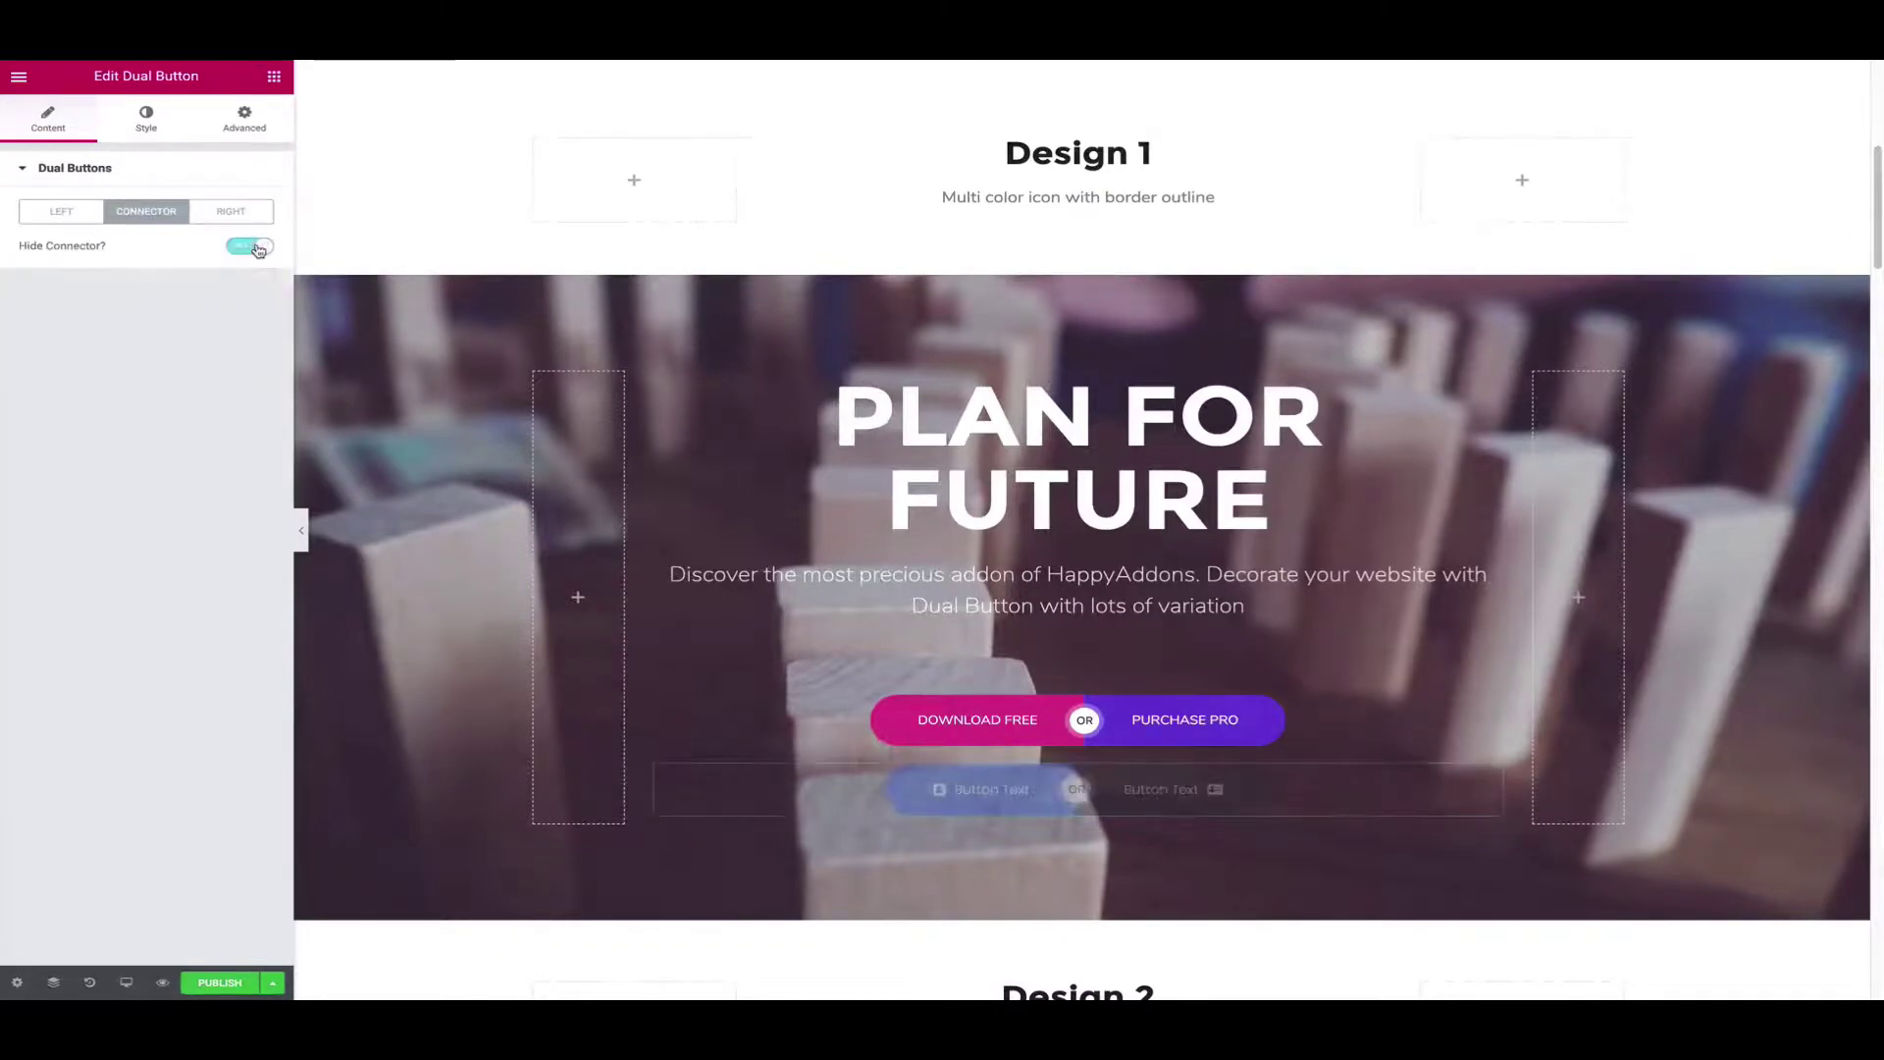
click(258, 248)
click(236, 280)
click(201, 316)
click(170, 498)
click(201, 316)
scroll(170, 481, down, 3)
click(169, 490)
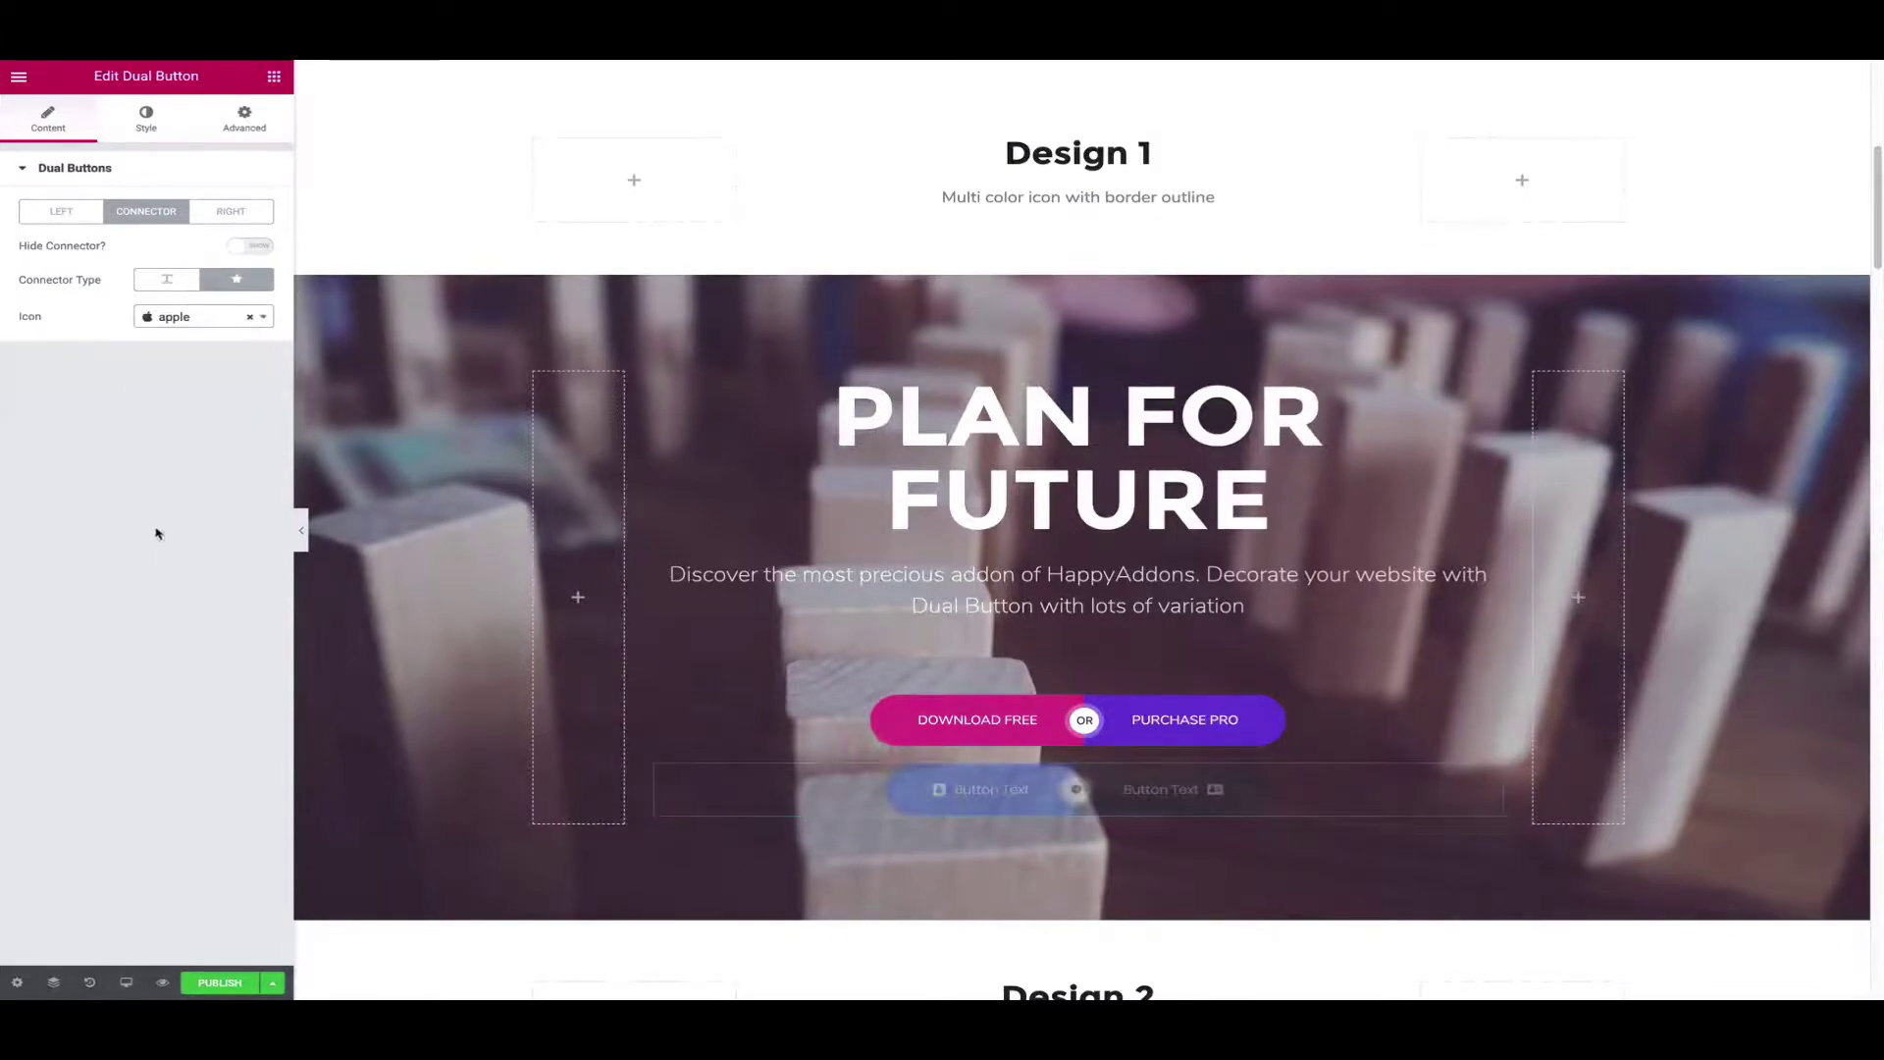
- Give the left button a solid border with a 50 corner radius
click(138, 123)
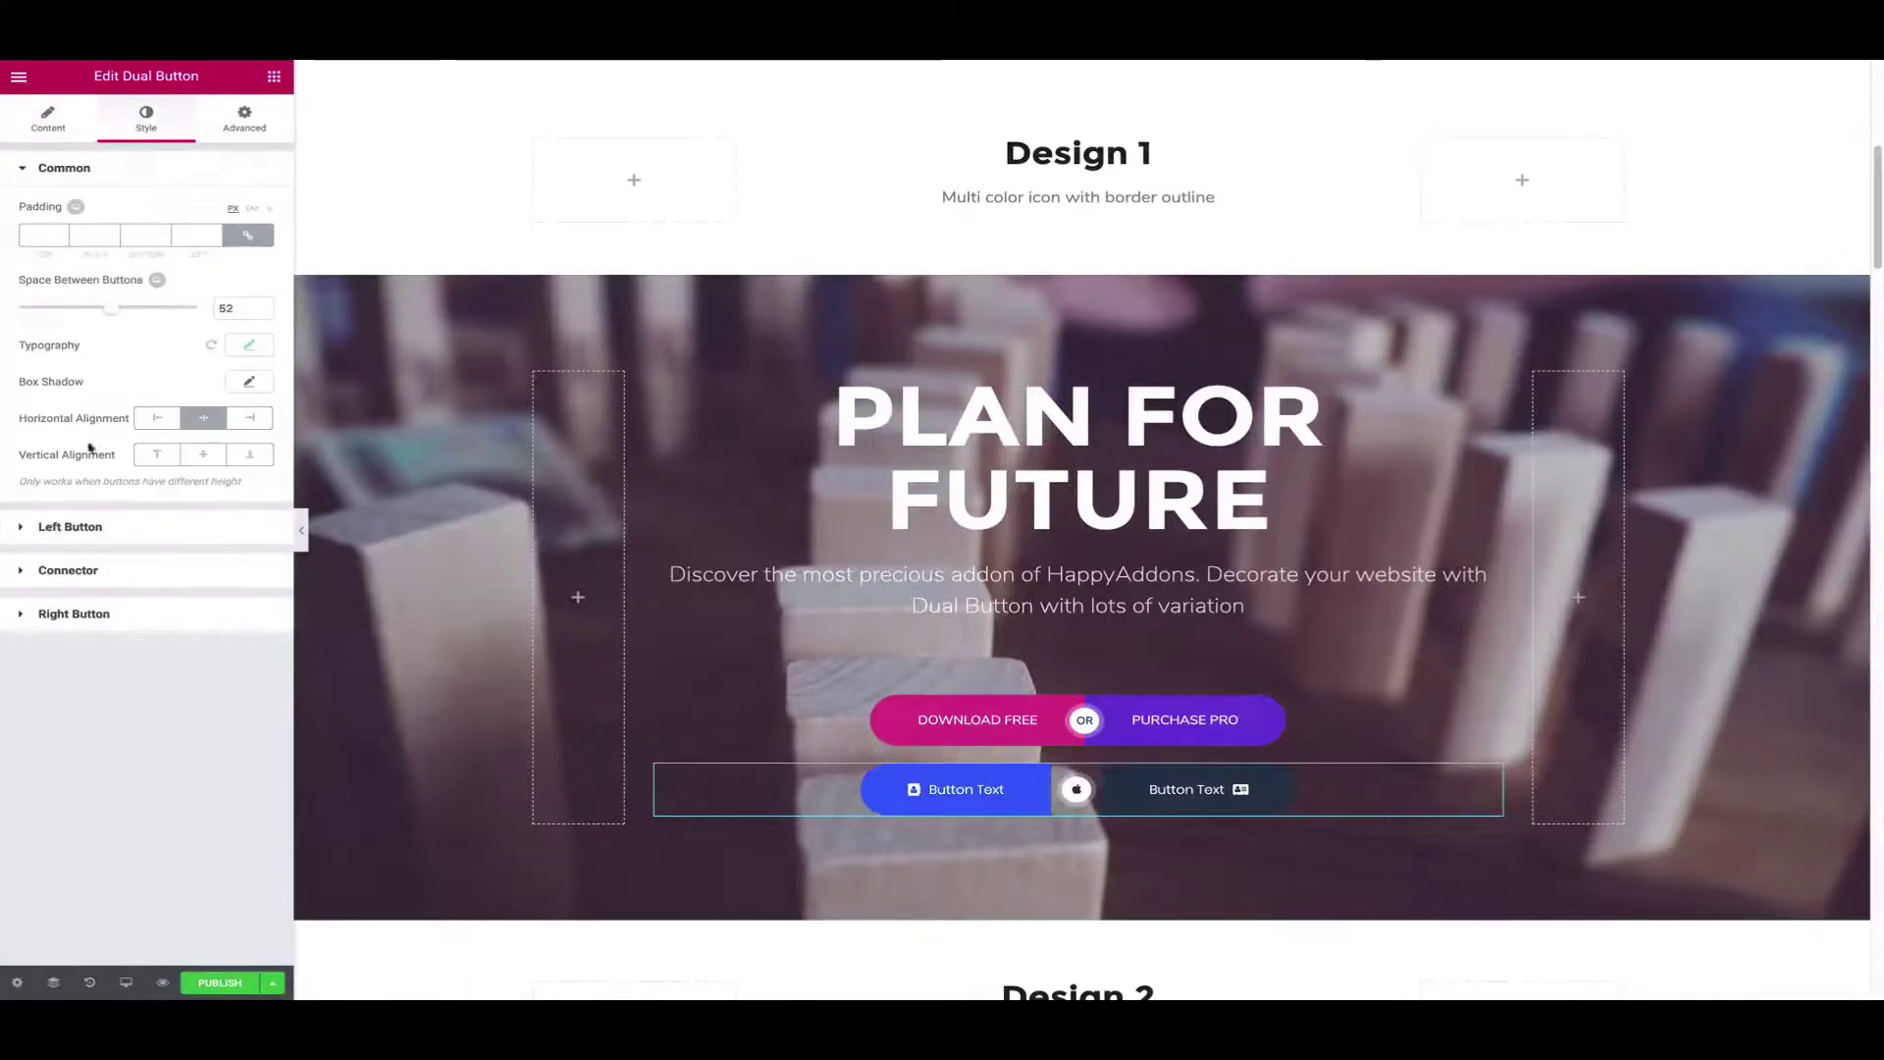
click(78, 539)
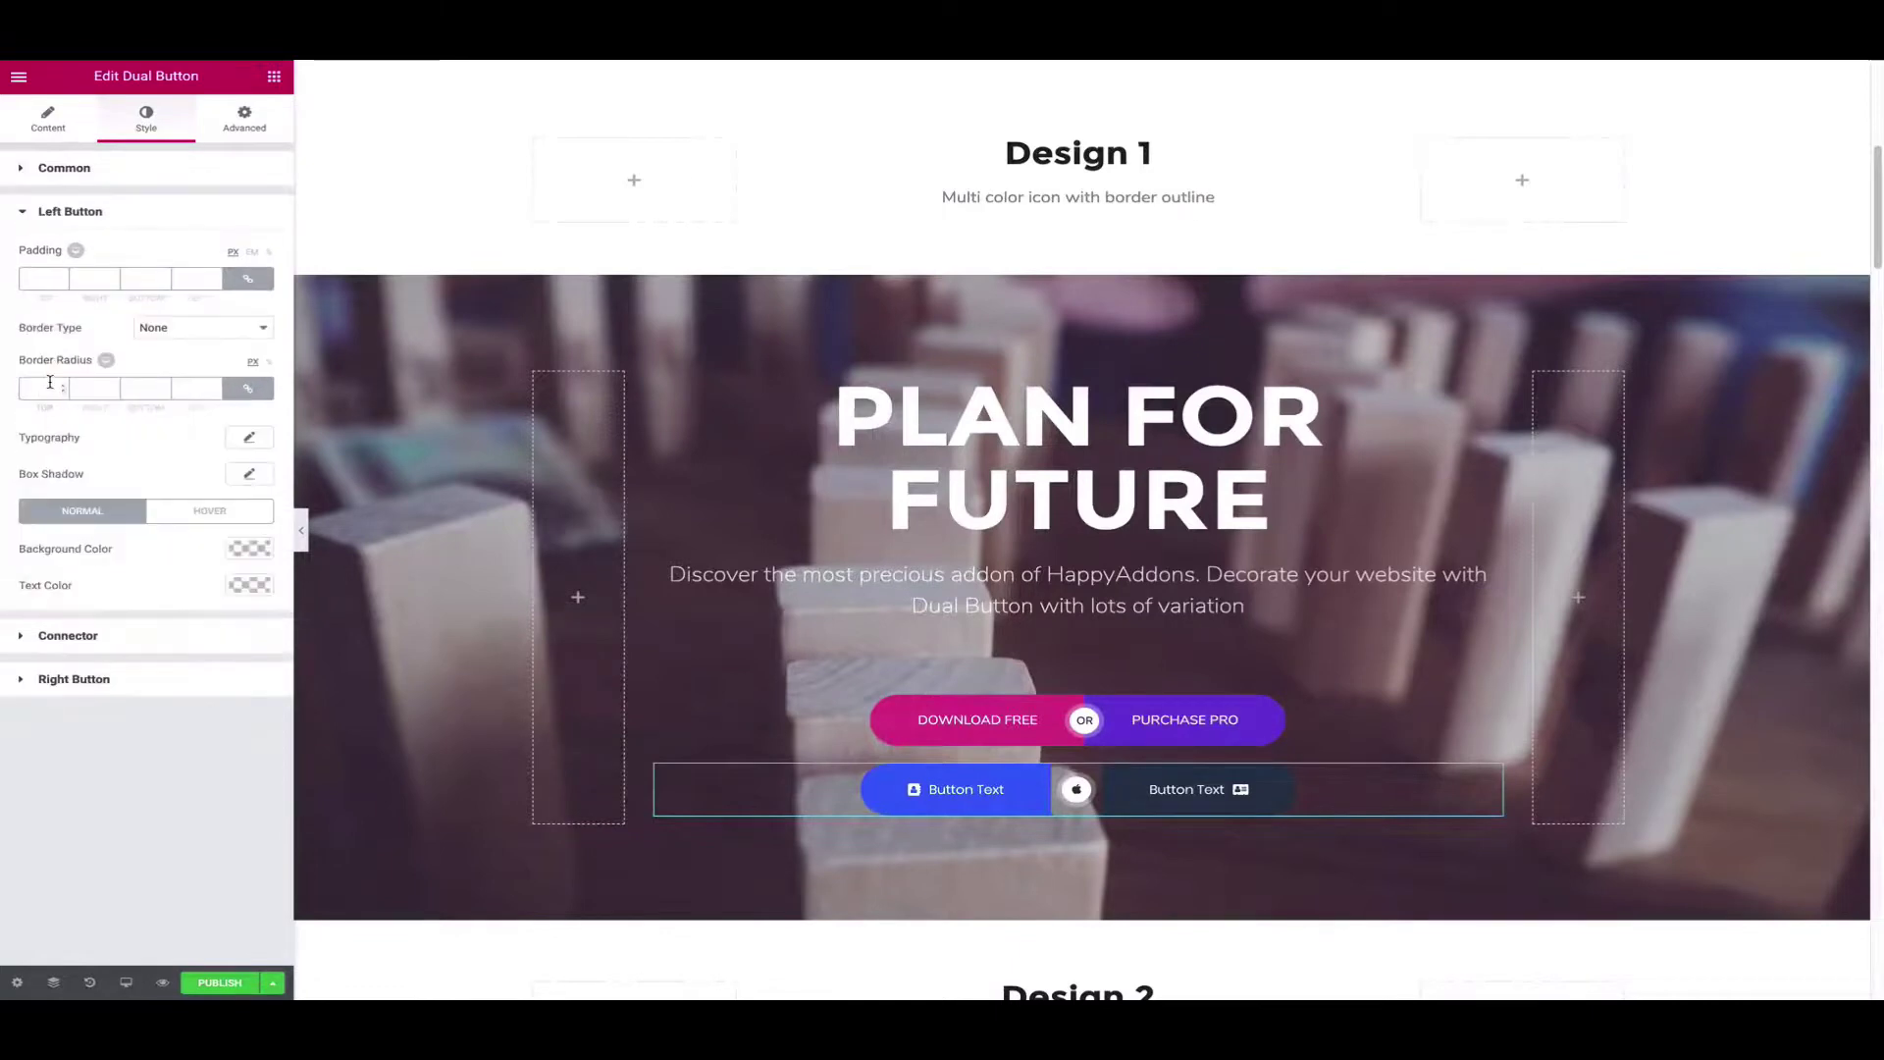
click(247, 327)
click(210, 345)
click(209, 620)
click(249, 695)
click(251, 547)
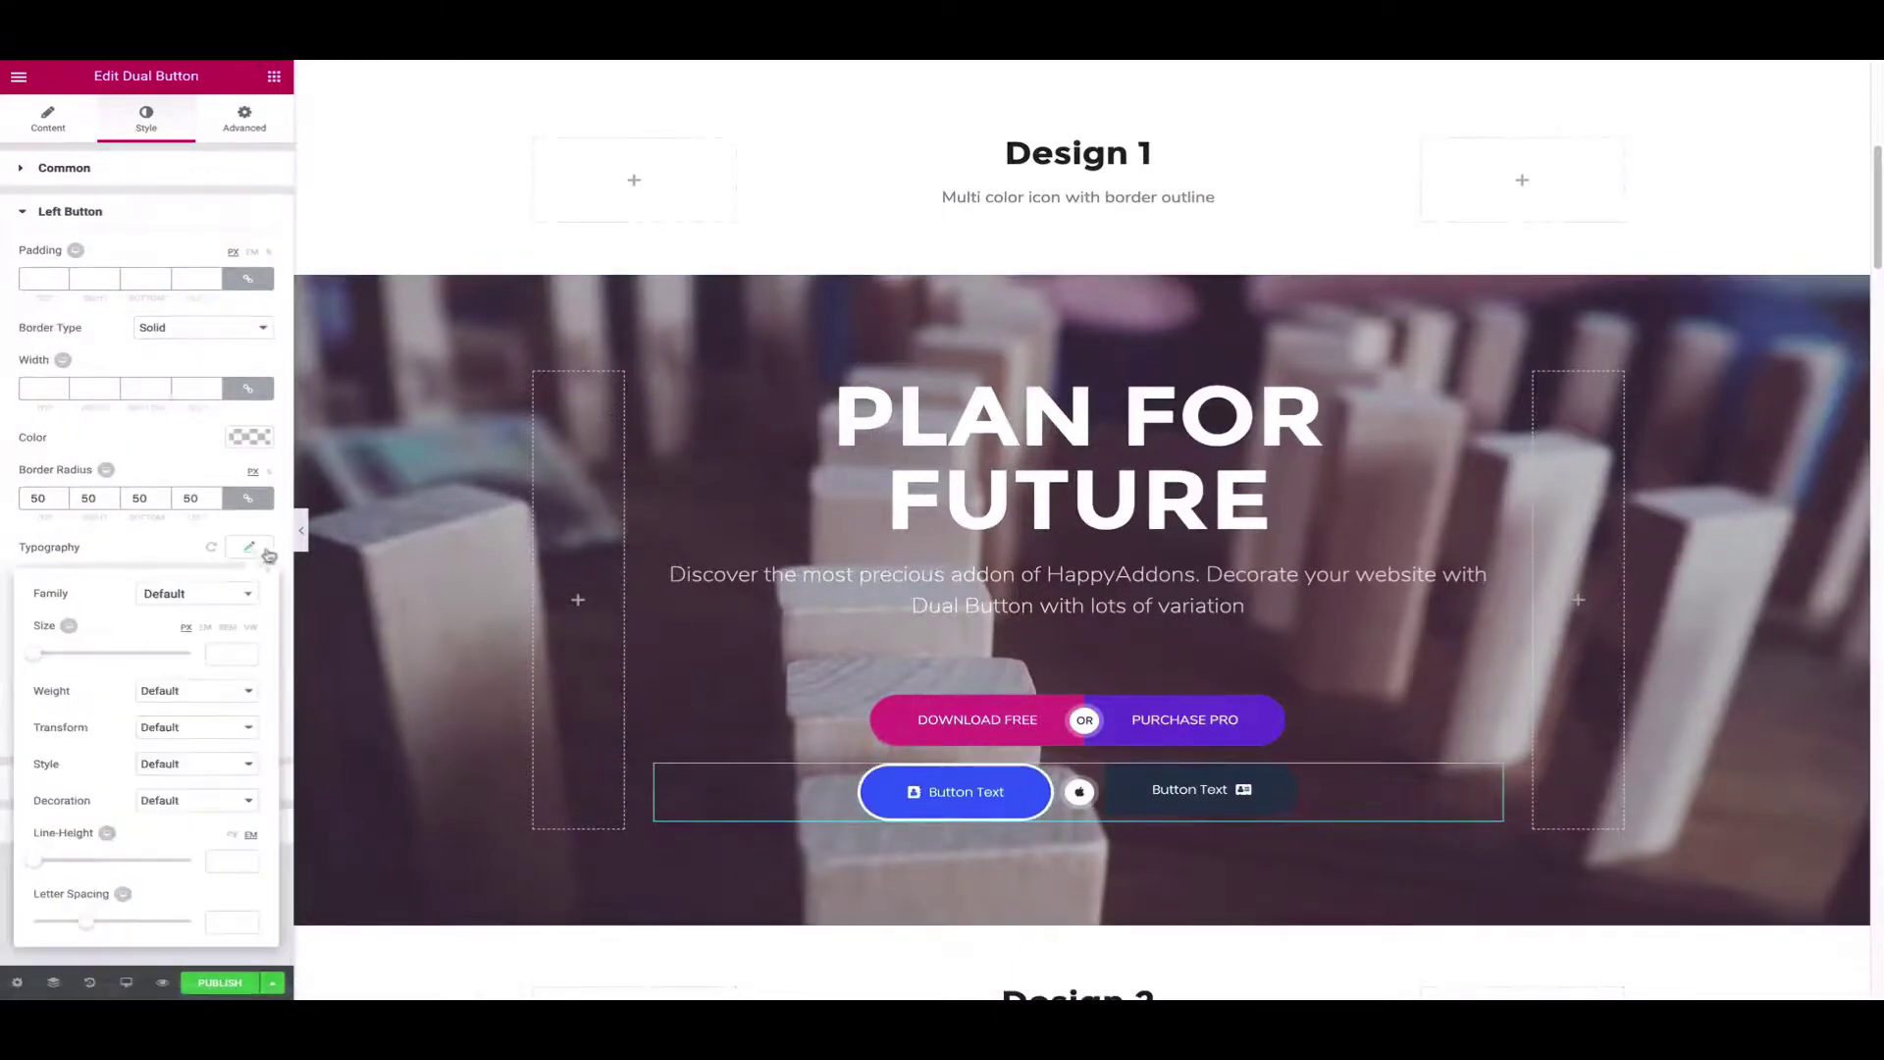
click(263, 552)
click(250, 695)
click(250, 695)
click(250, 695)
click(249, 701)
- Give the right button yellow hover text and a solid yellow border with 50 radius
click(140, 825)
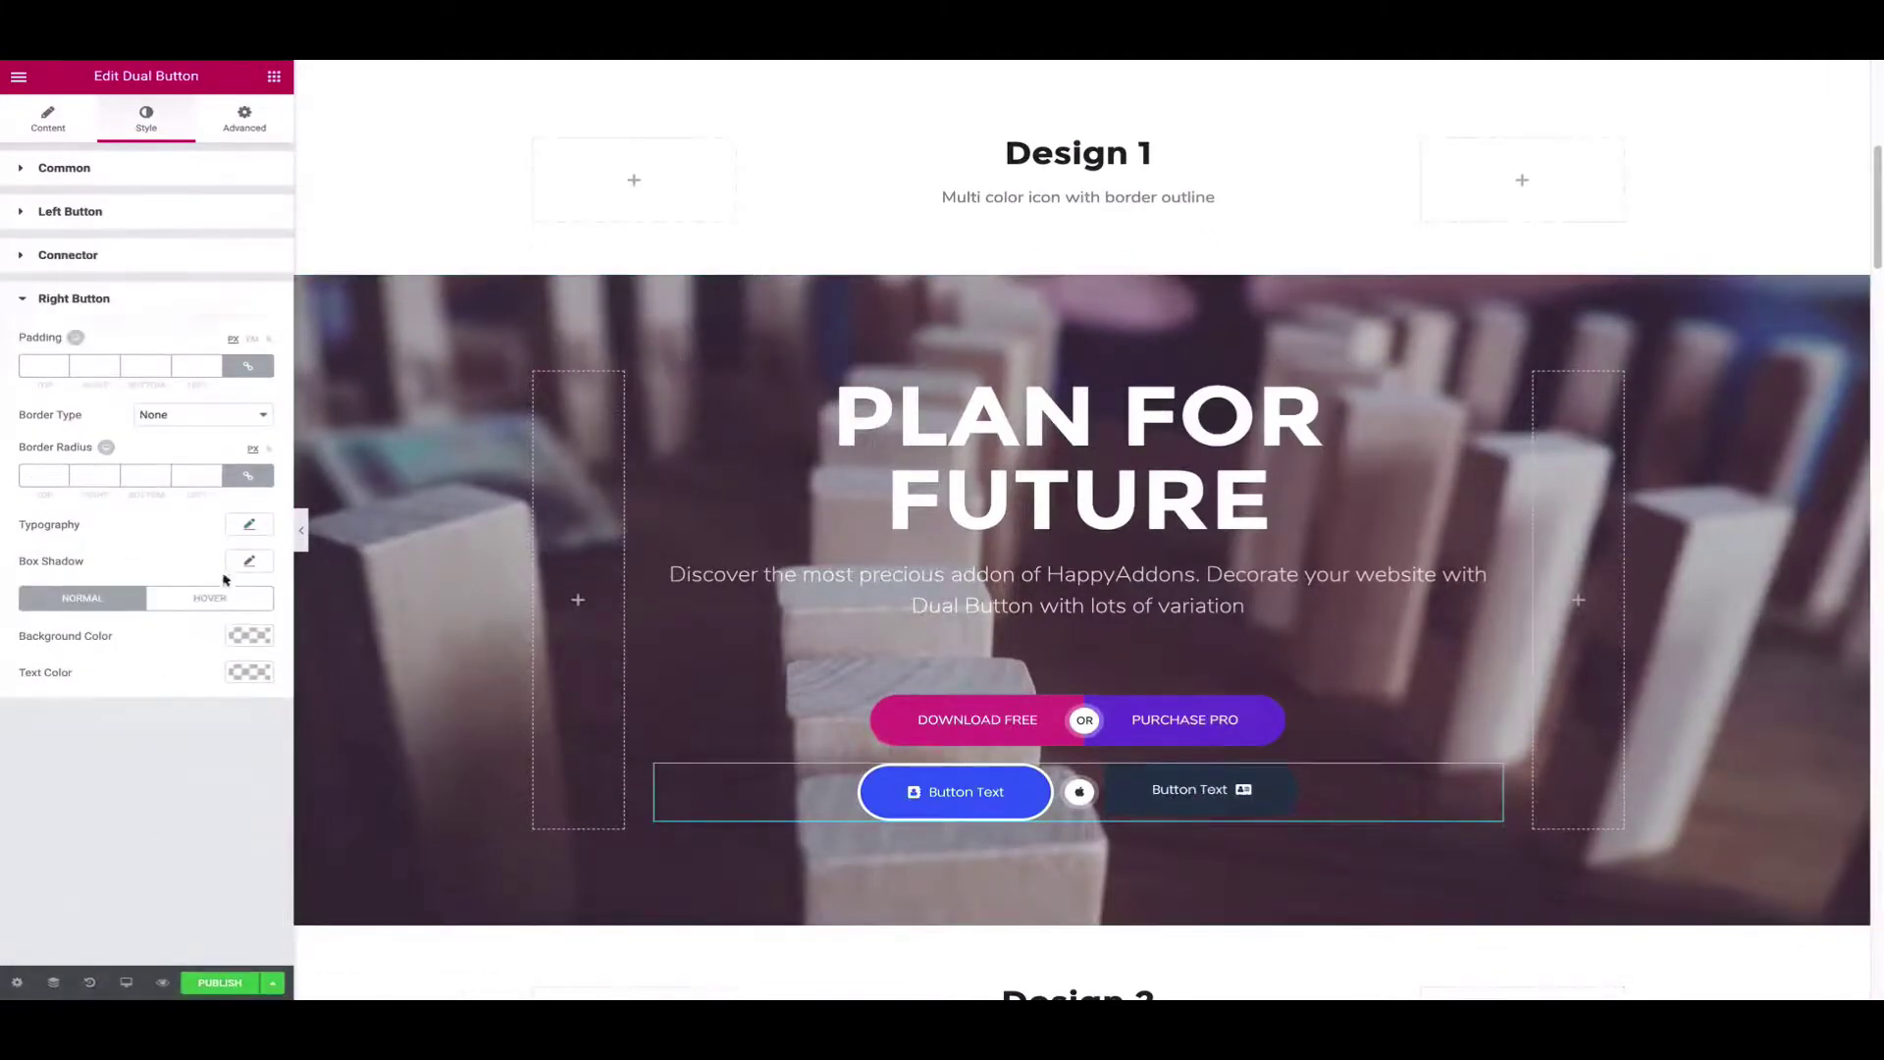
click(210, 600)
click(249, 672)
click(98, 777)
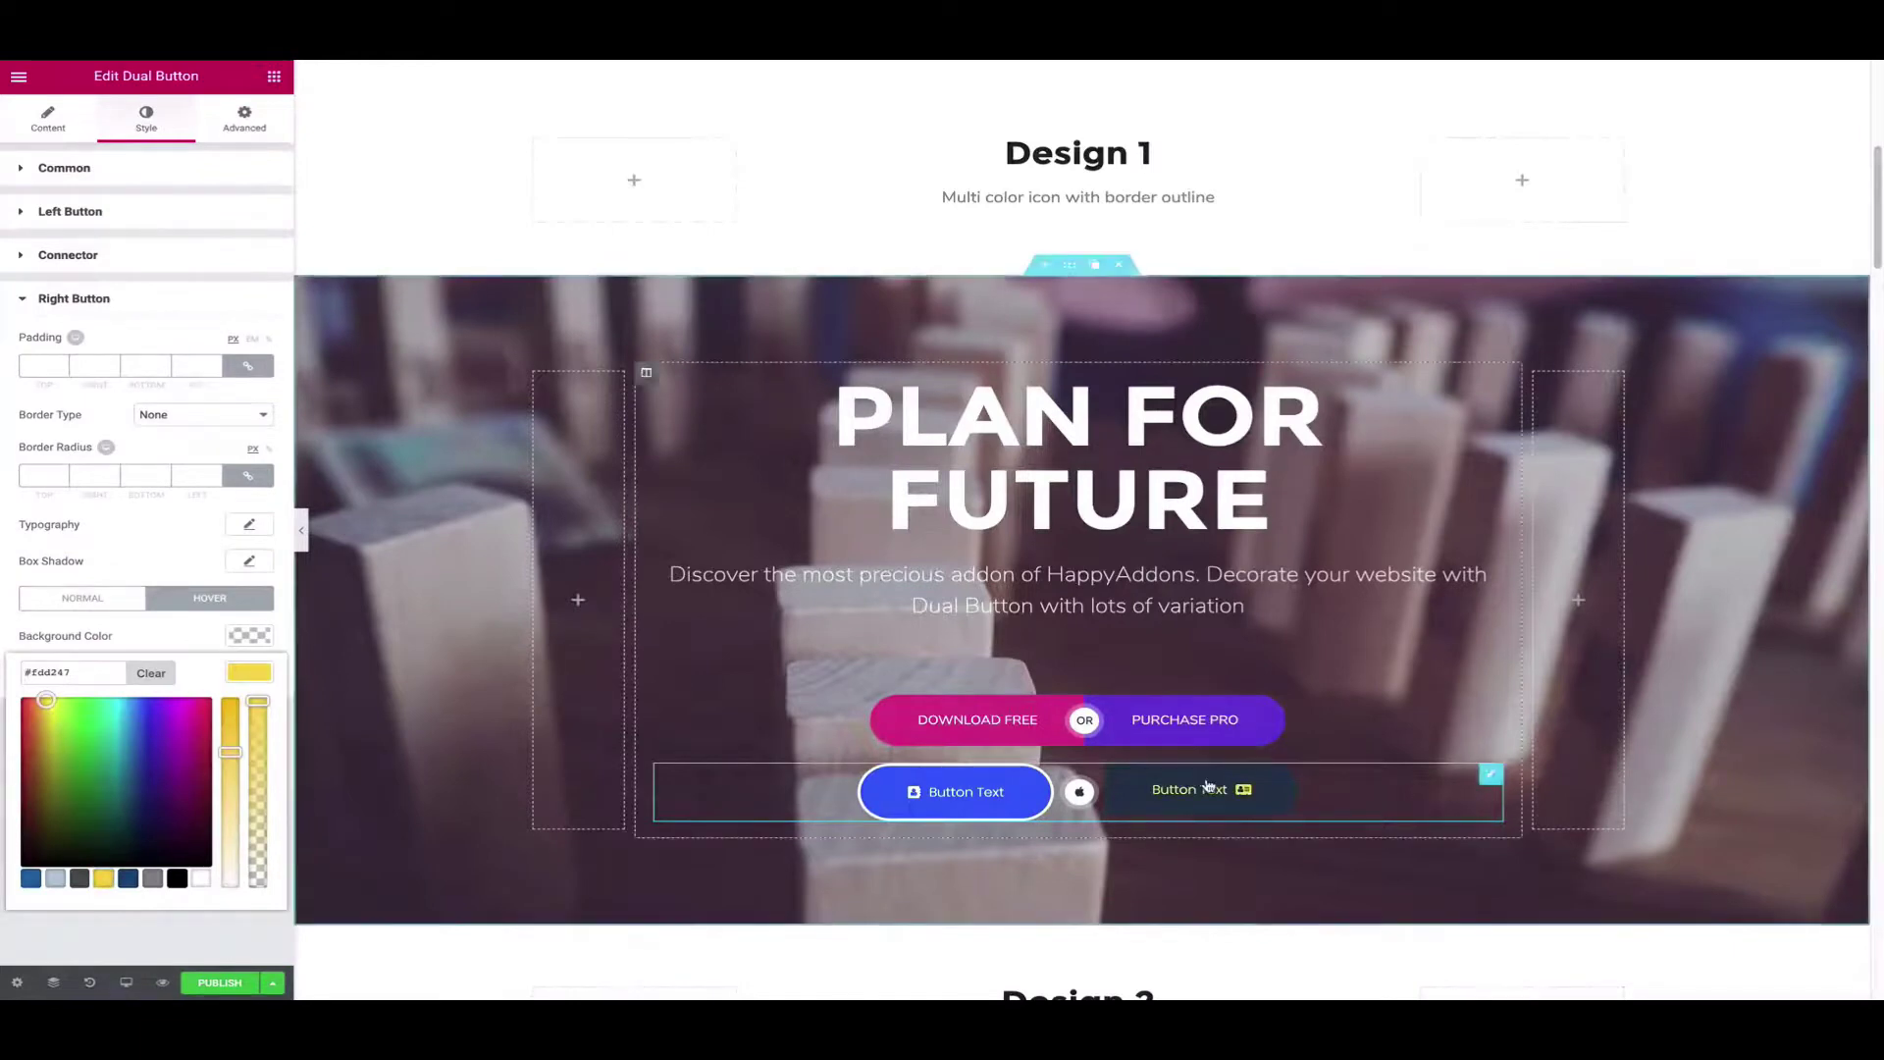
click(162, 643)
click(162, 422)
click(157, 449)
click(249, 524)
click(98, 629)
click(1170, 797)
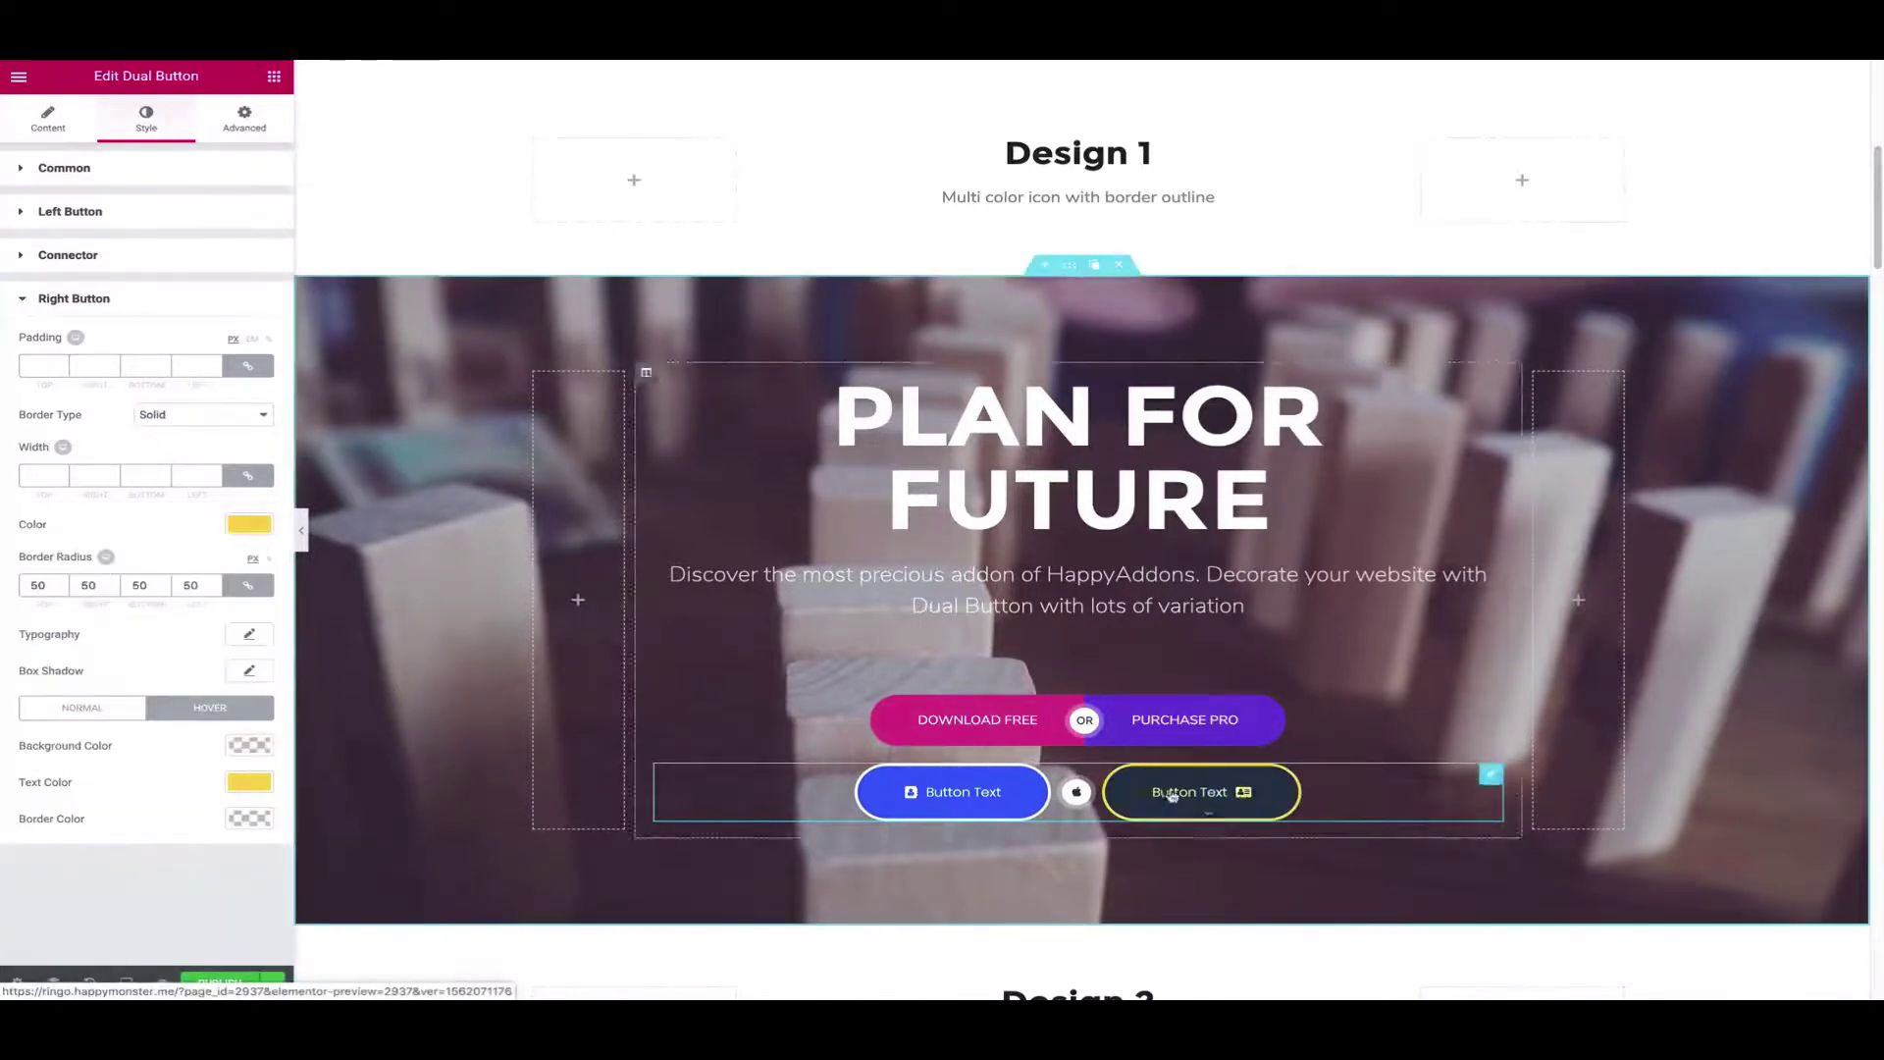
- Set the space between buttons to 60 and color the connector green
click(138, 143)
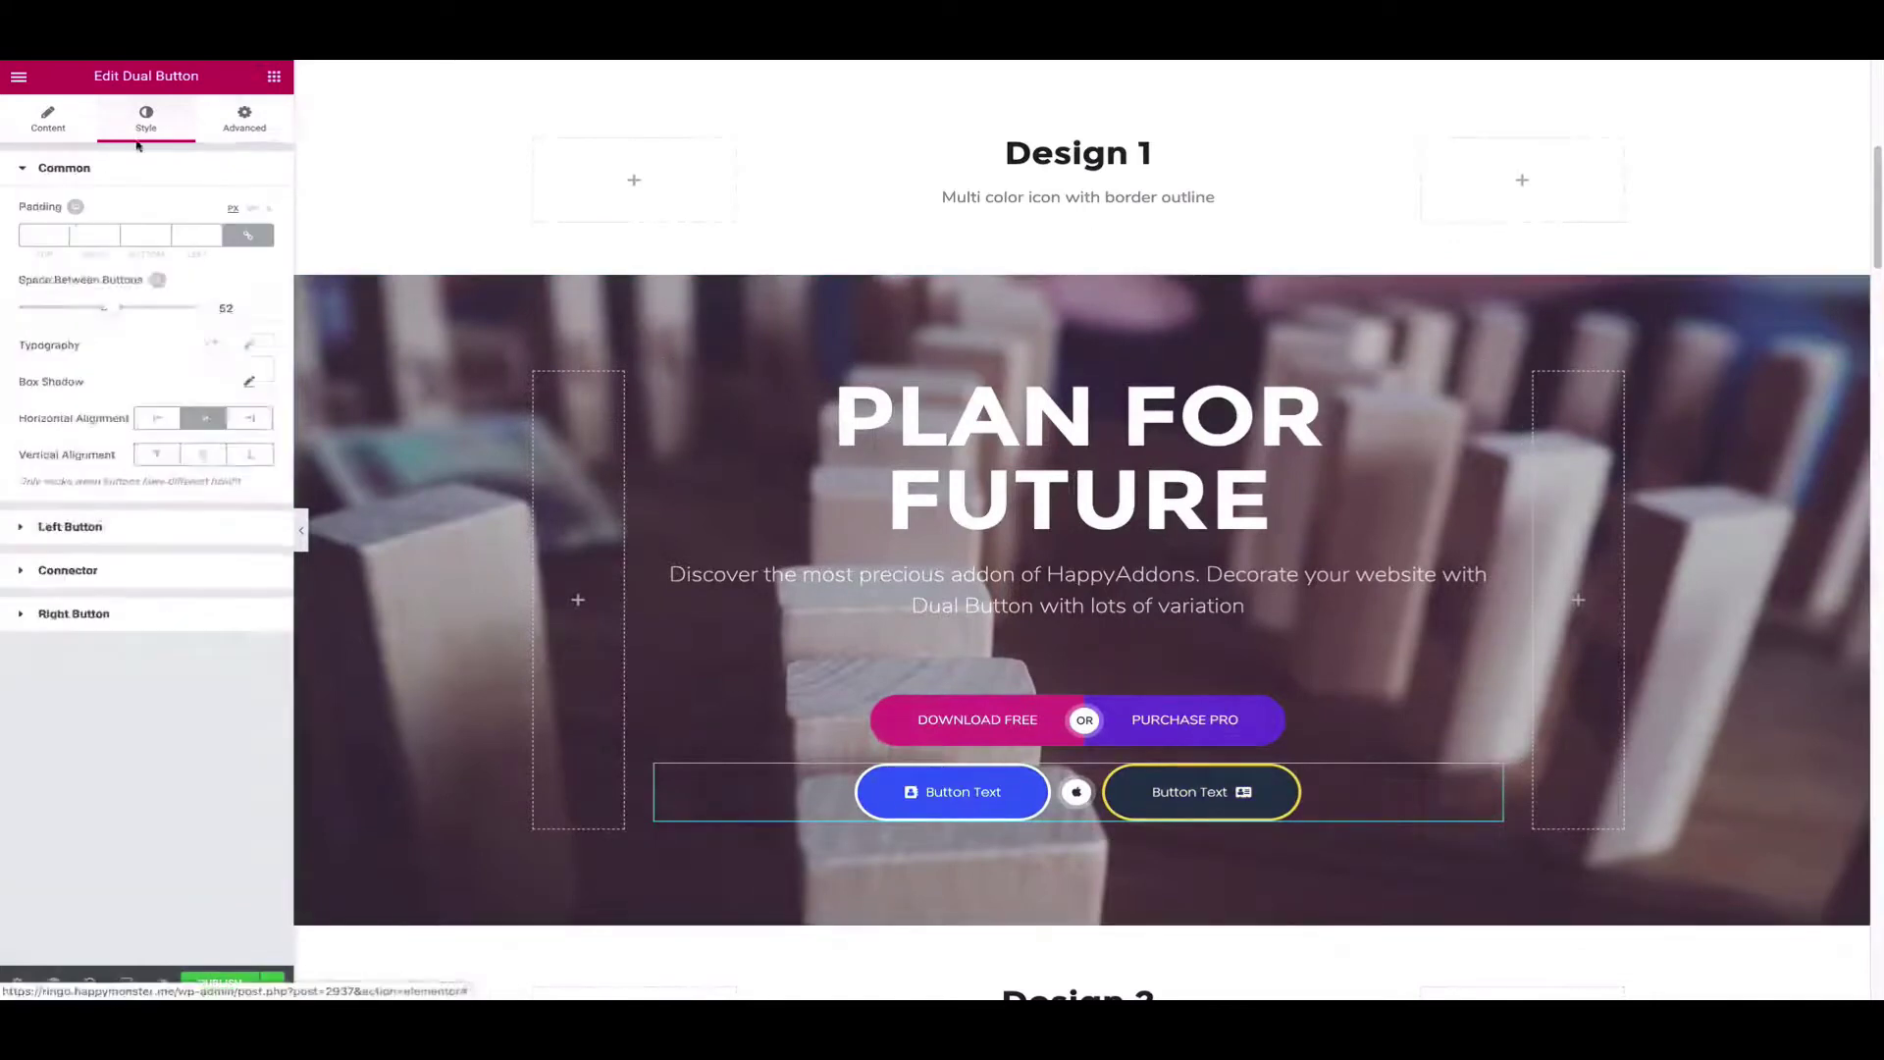
drag(111, 307, 126, 307)
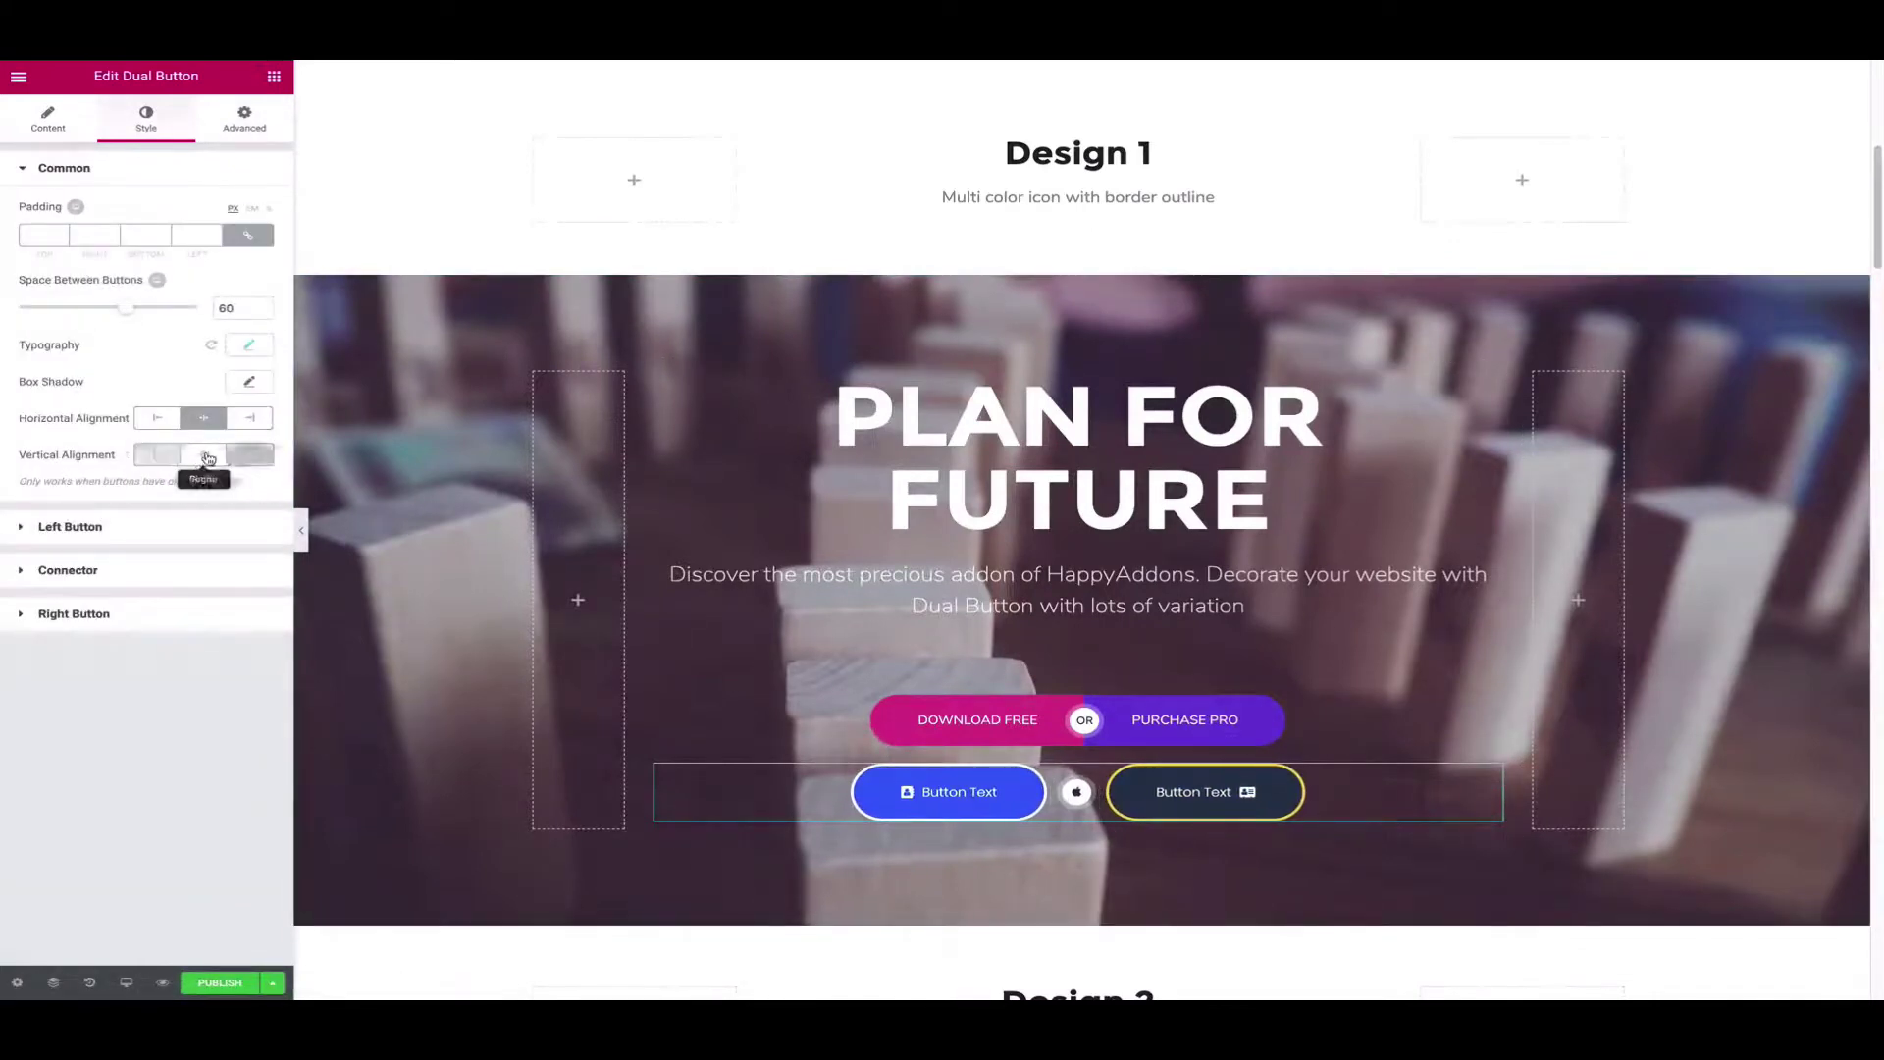
click(67, 571)
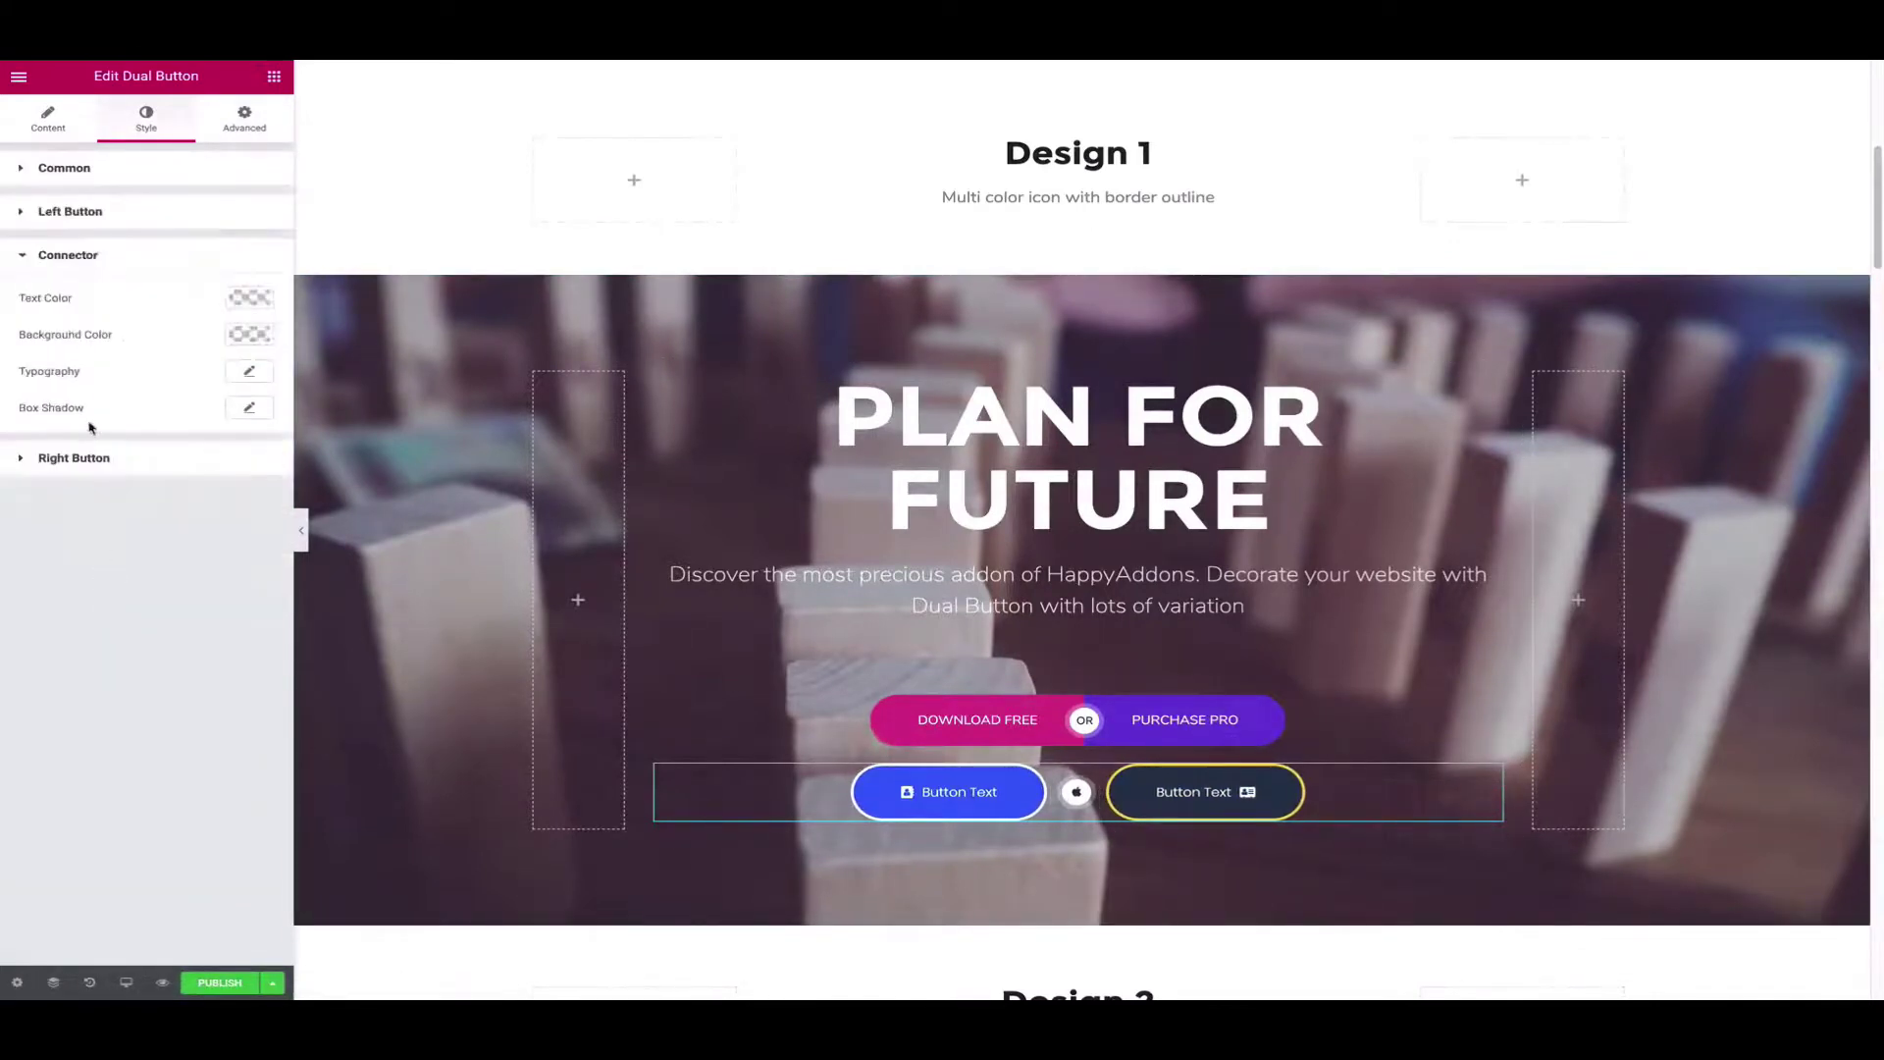
click(253, 303)
click(116, 513)
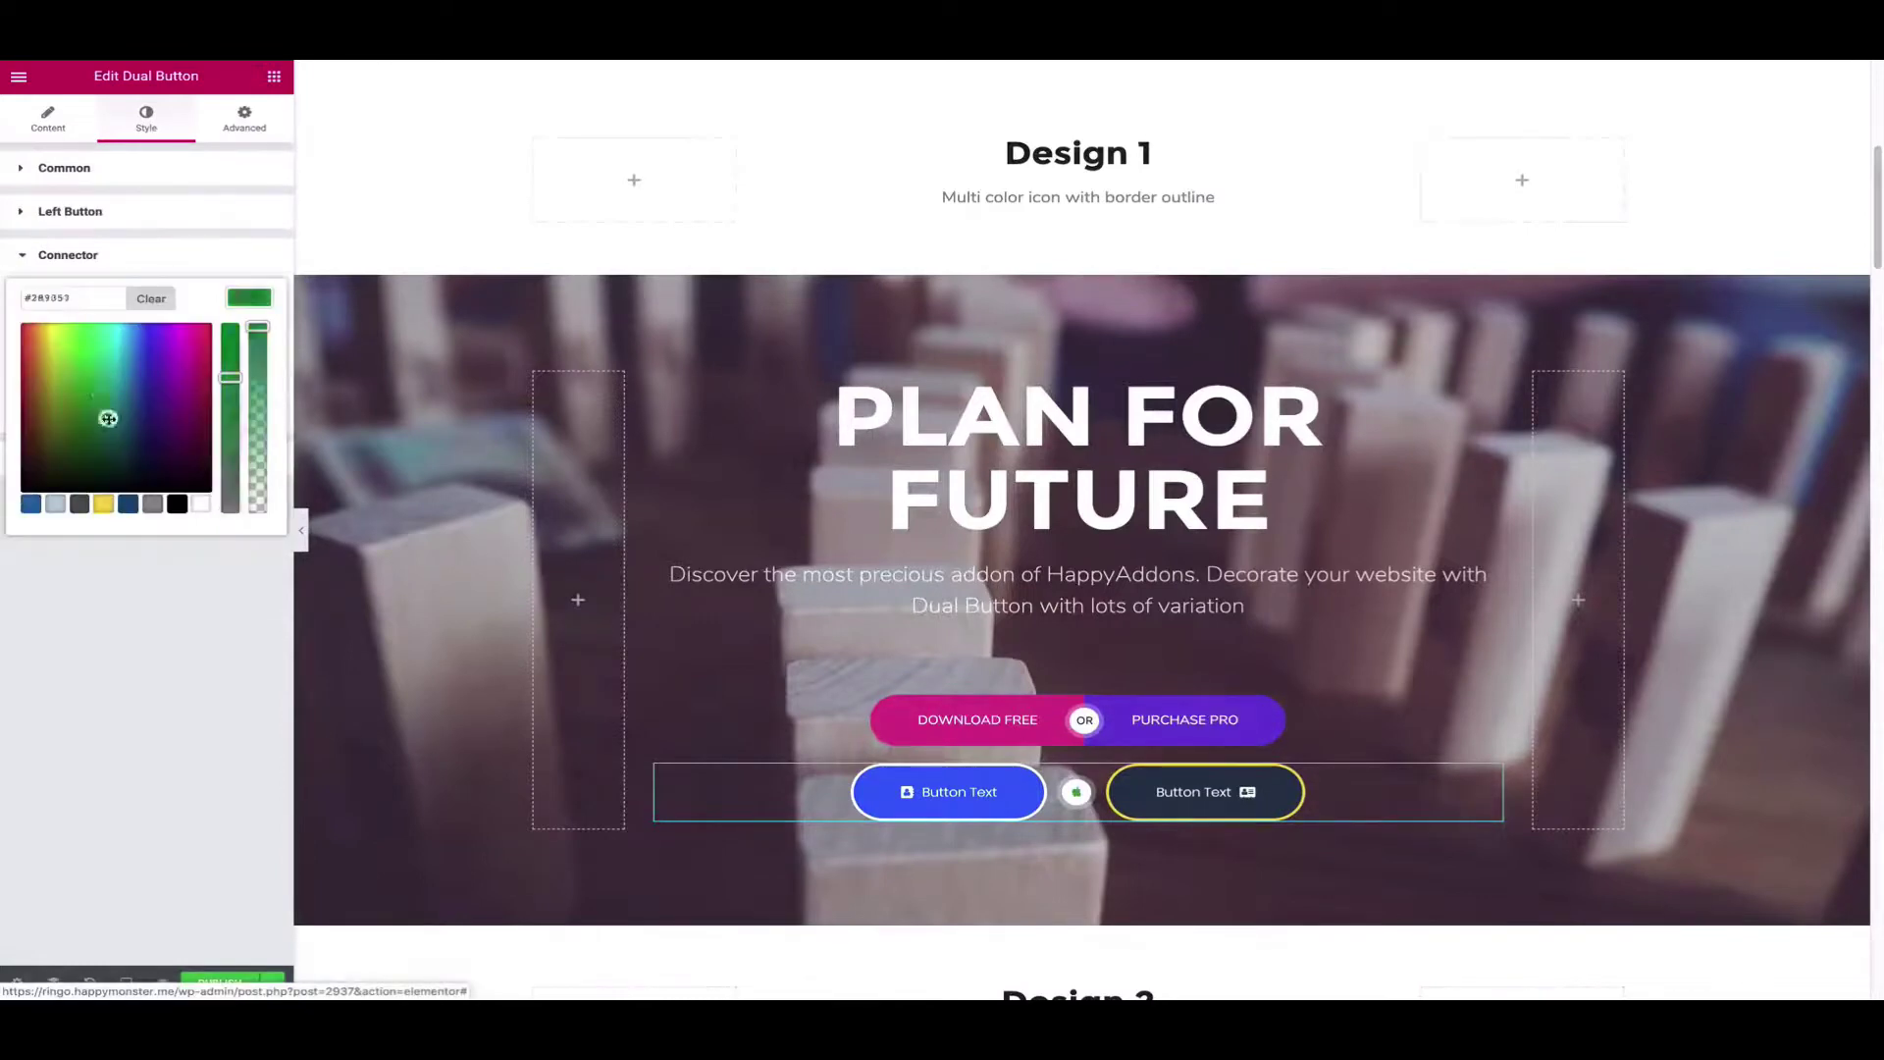
click(932, 800)
click(825, 776)
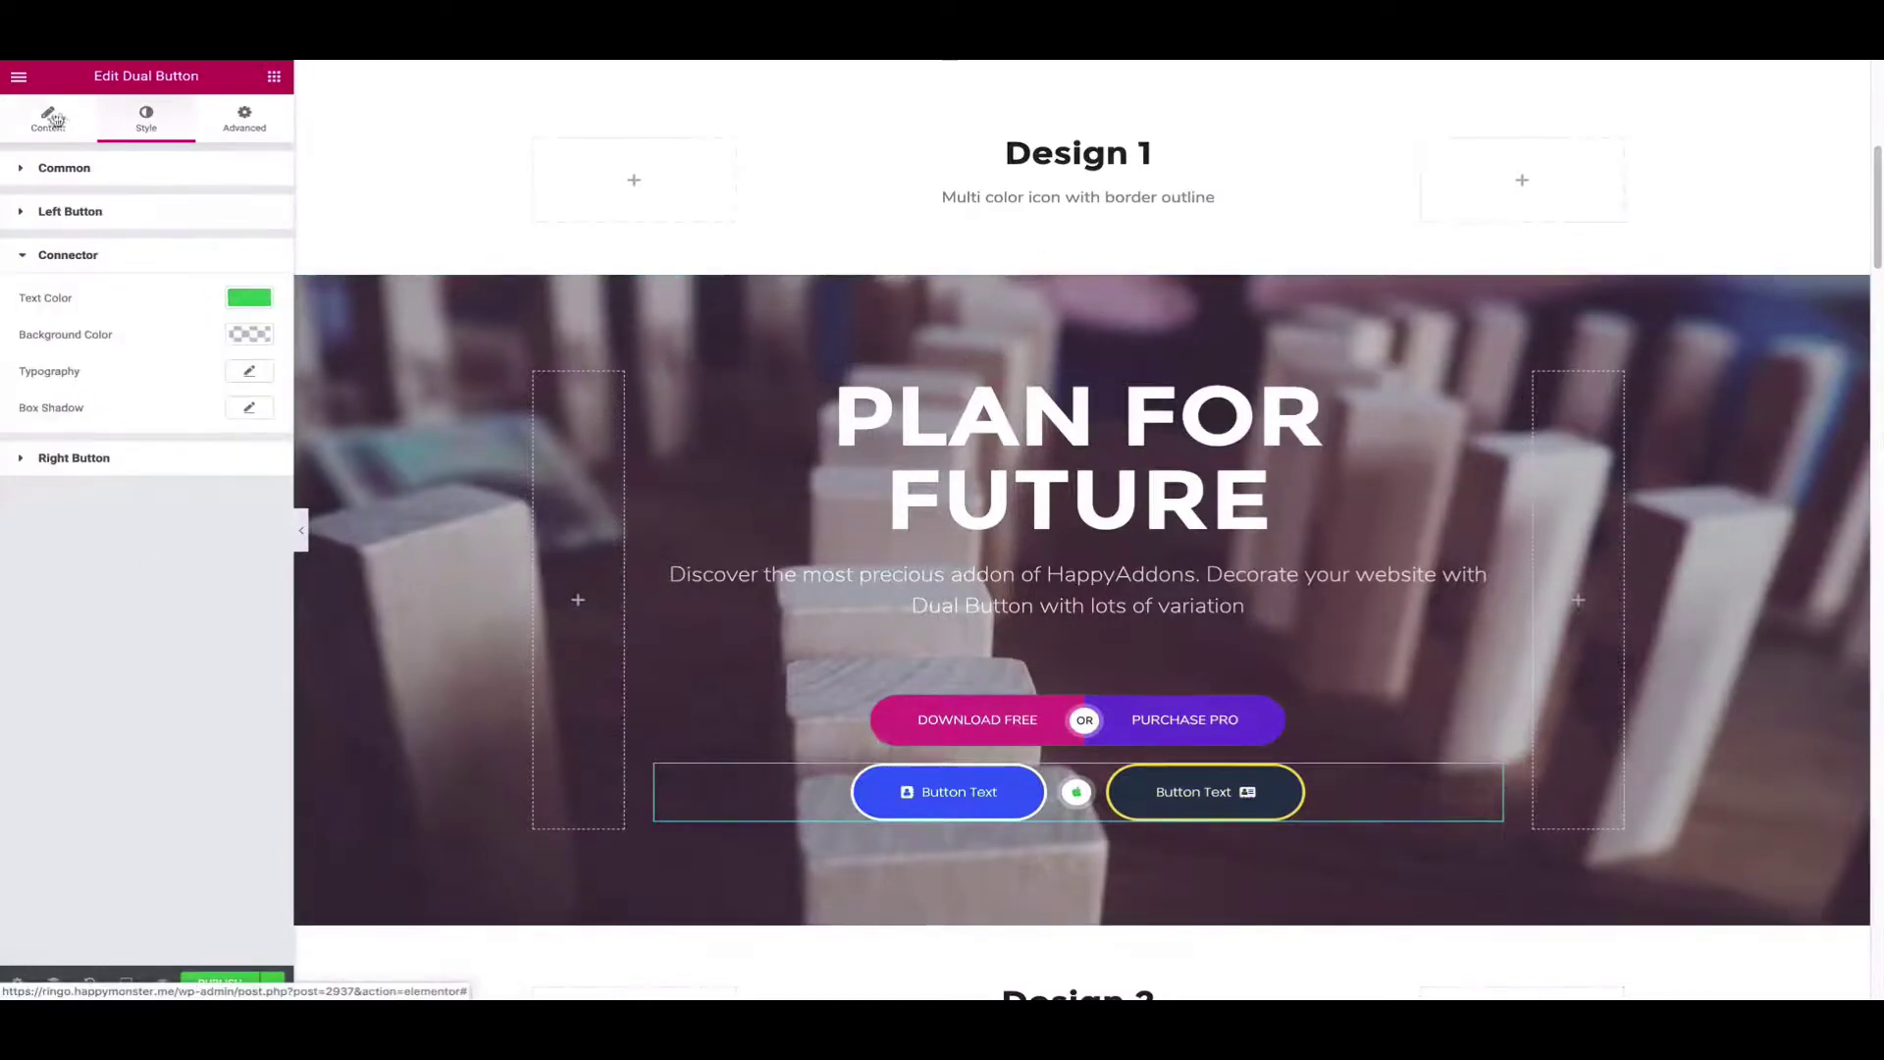
- Make the left button's background transparent by dragging its alpha to 0
click(69, 529)
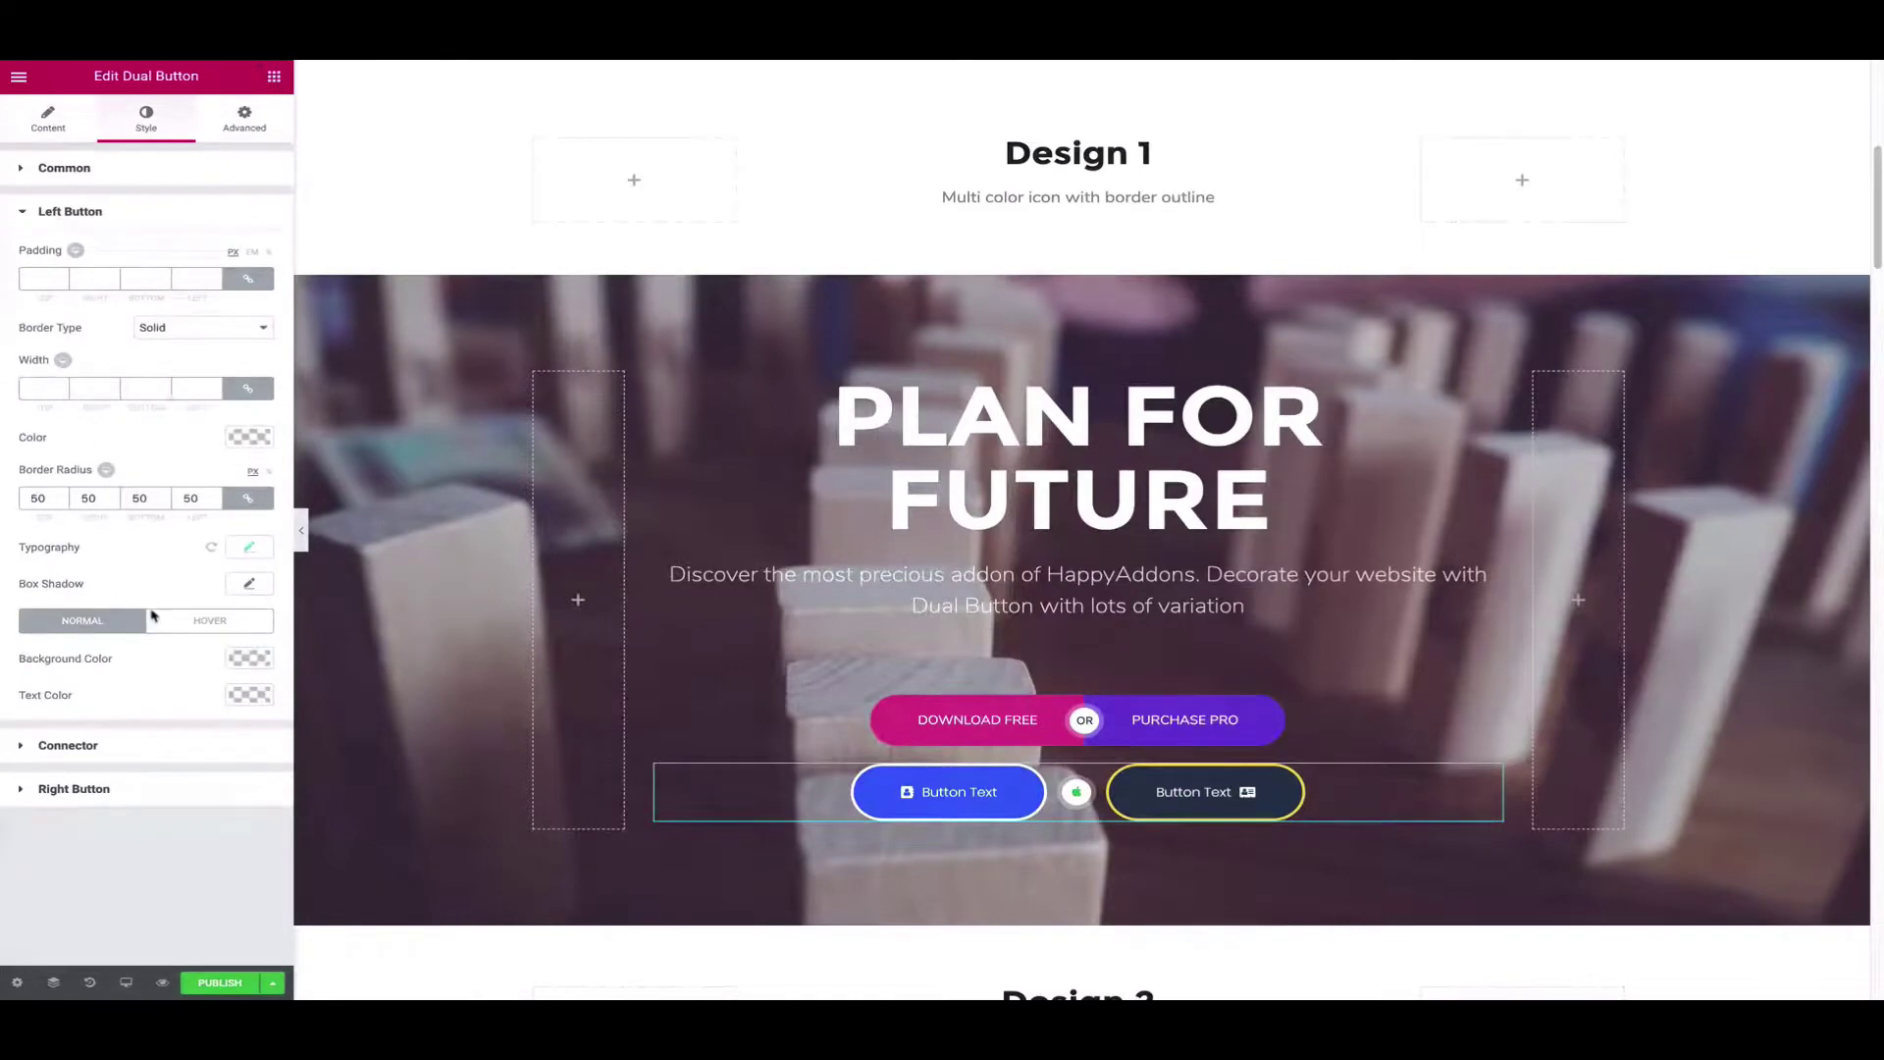
click(247, 659)
drag(257, 700, 257, 869)
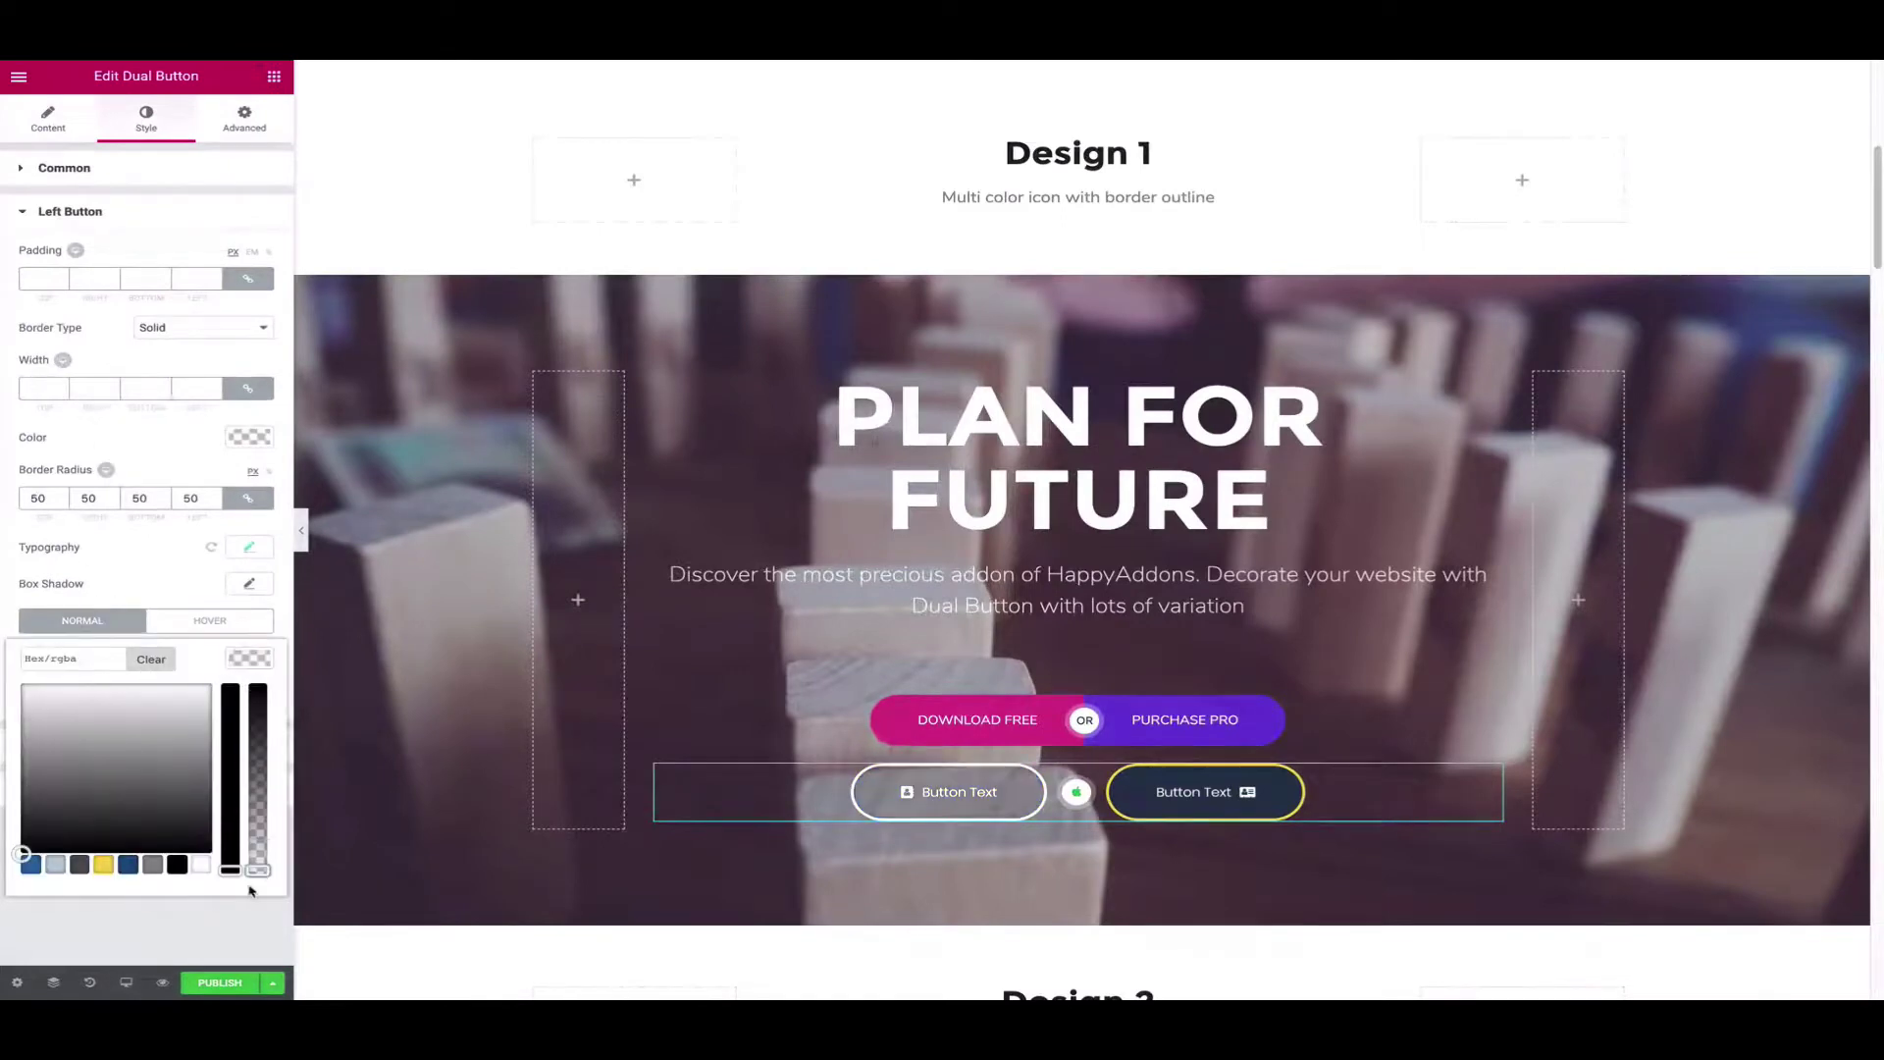
- Scroll the canvas past Designs 2, 3 and 4 to the Design 5 fitness section
scroll(445, 748, down, 4)
scroll(445, 749, down, 10)
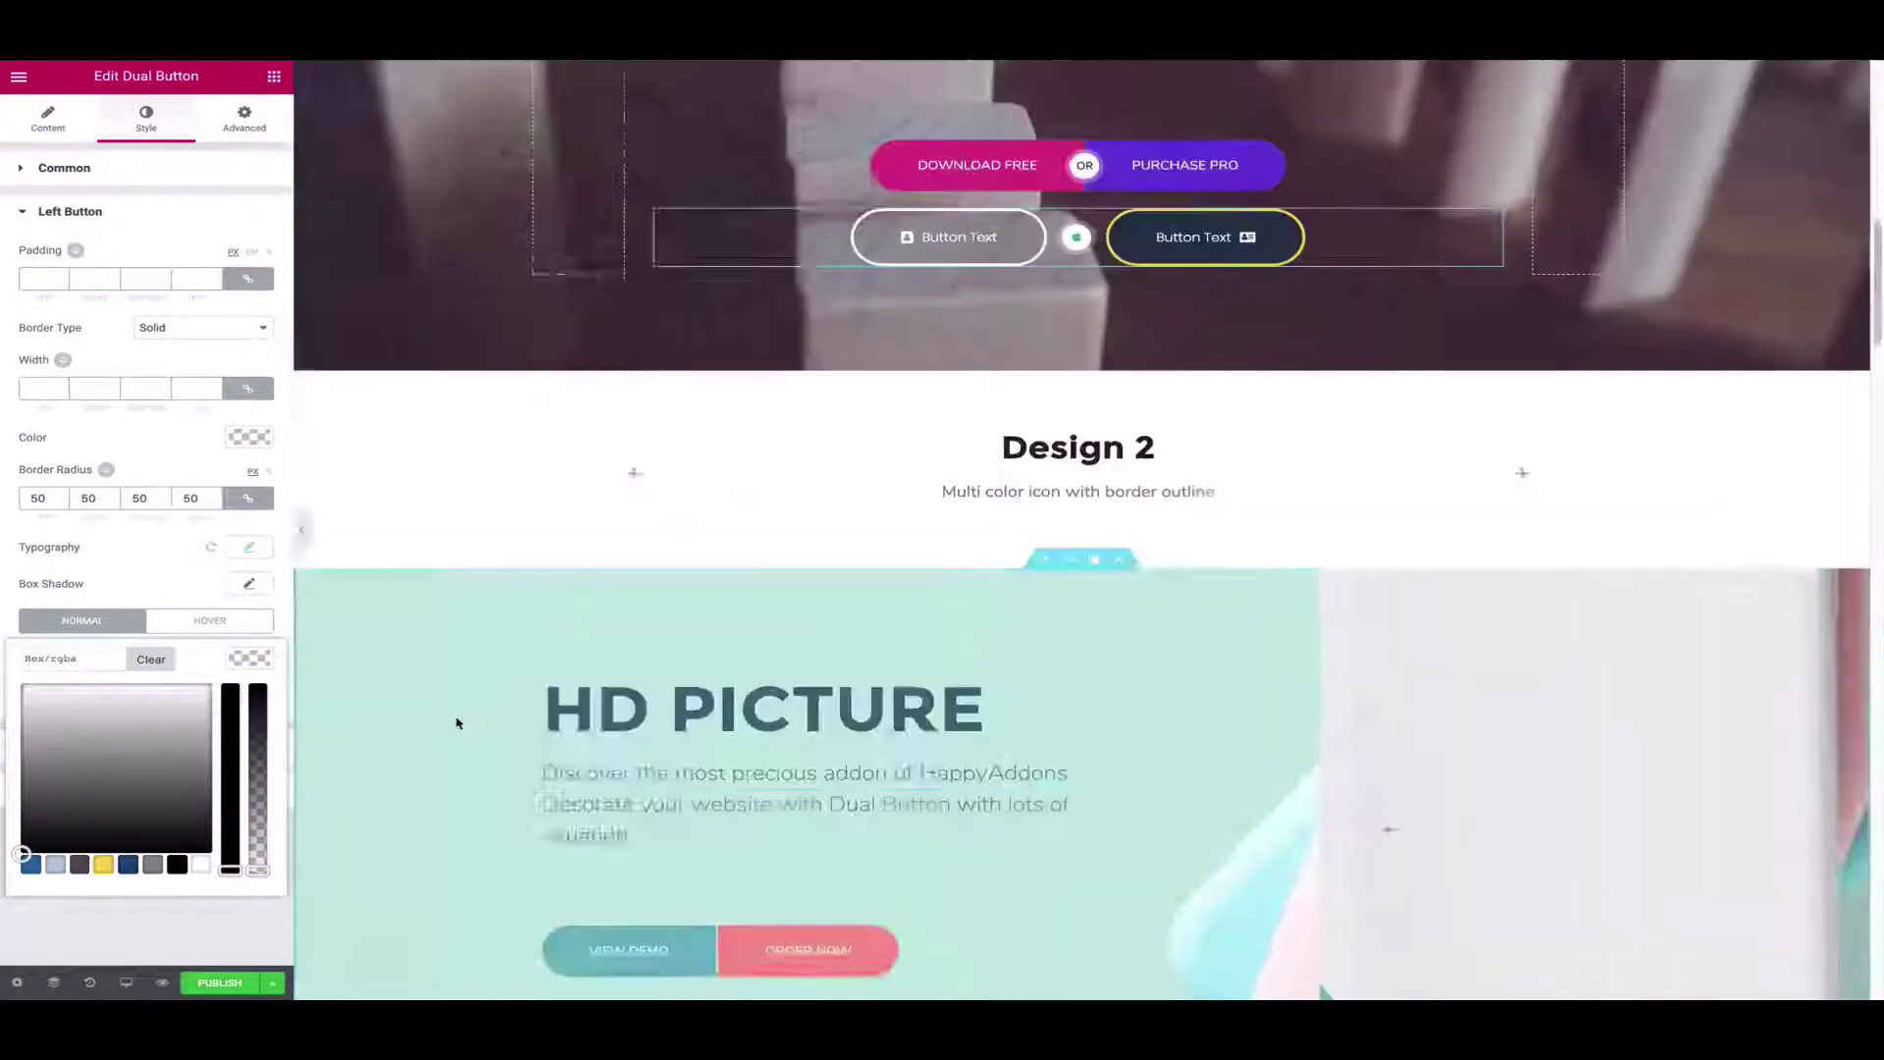
scroll(1193, 761, down, 10)
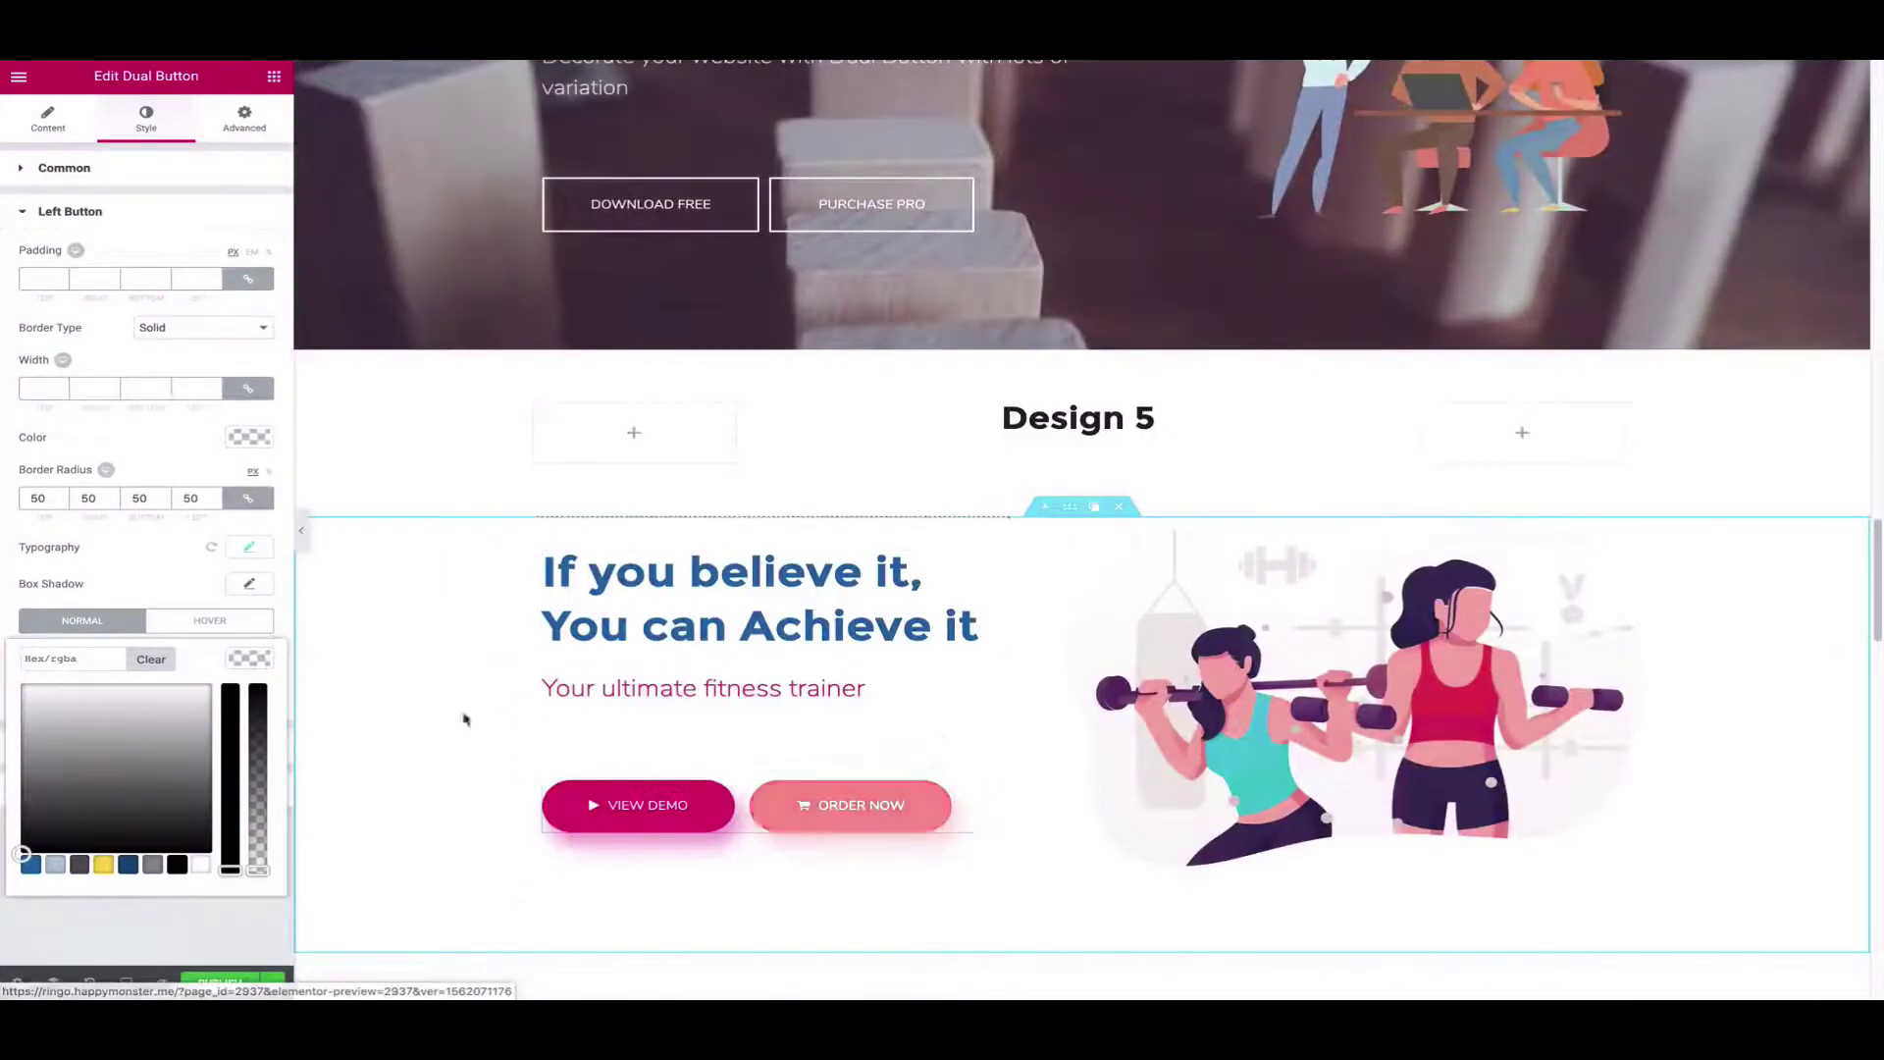
scroll(471, 716, down, 8)
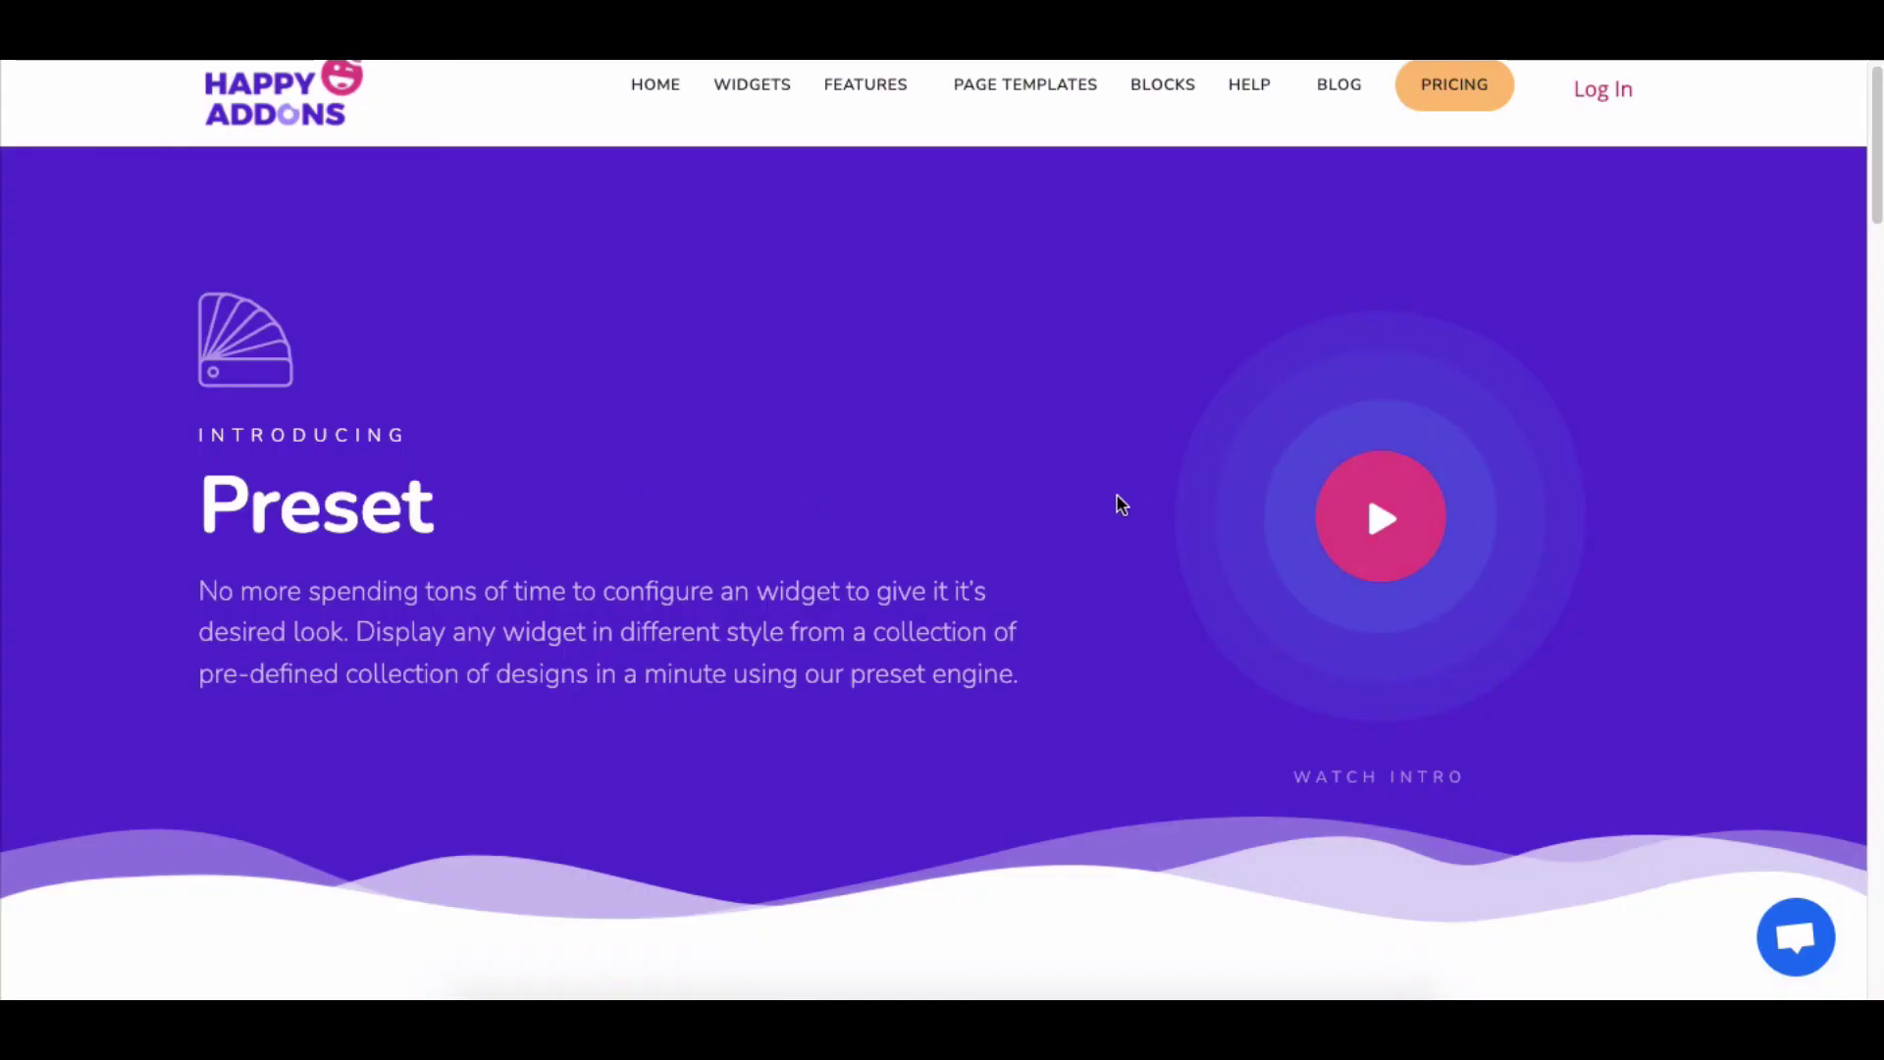
scroll(1674, 498, down, 8)
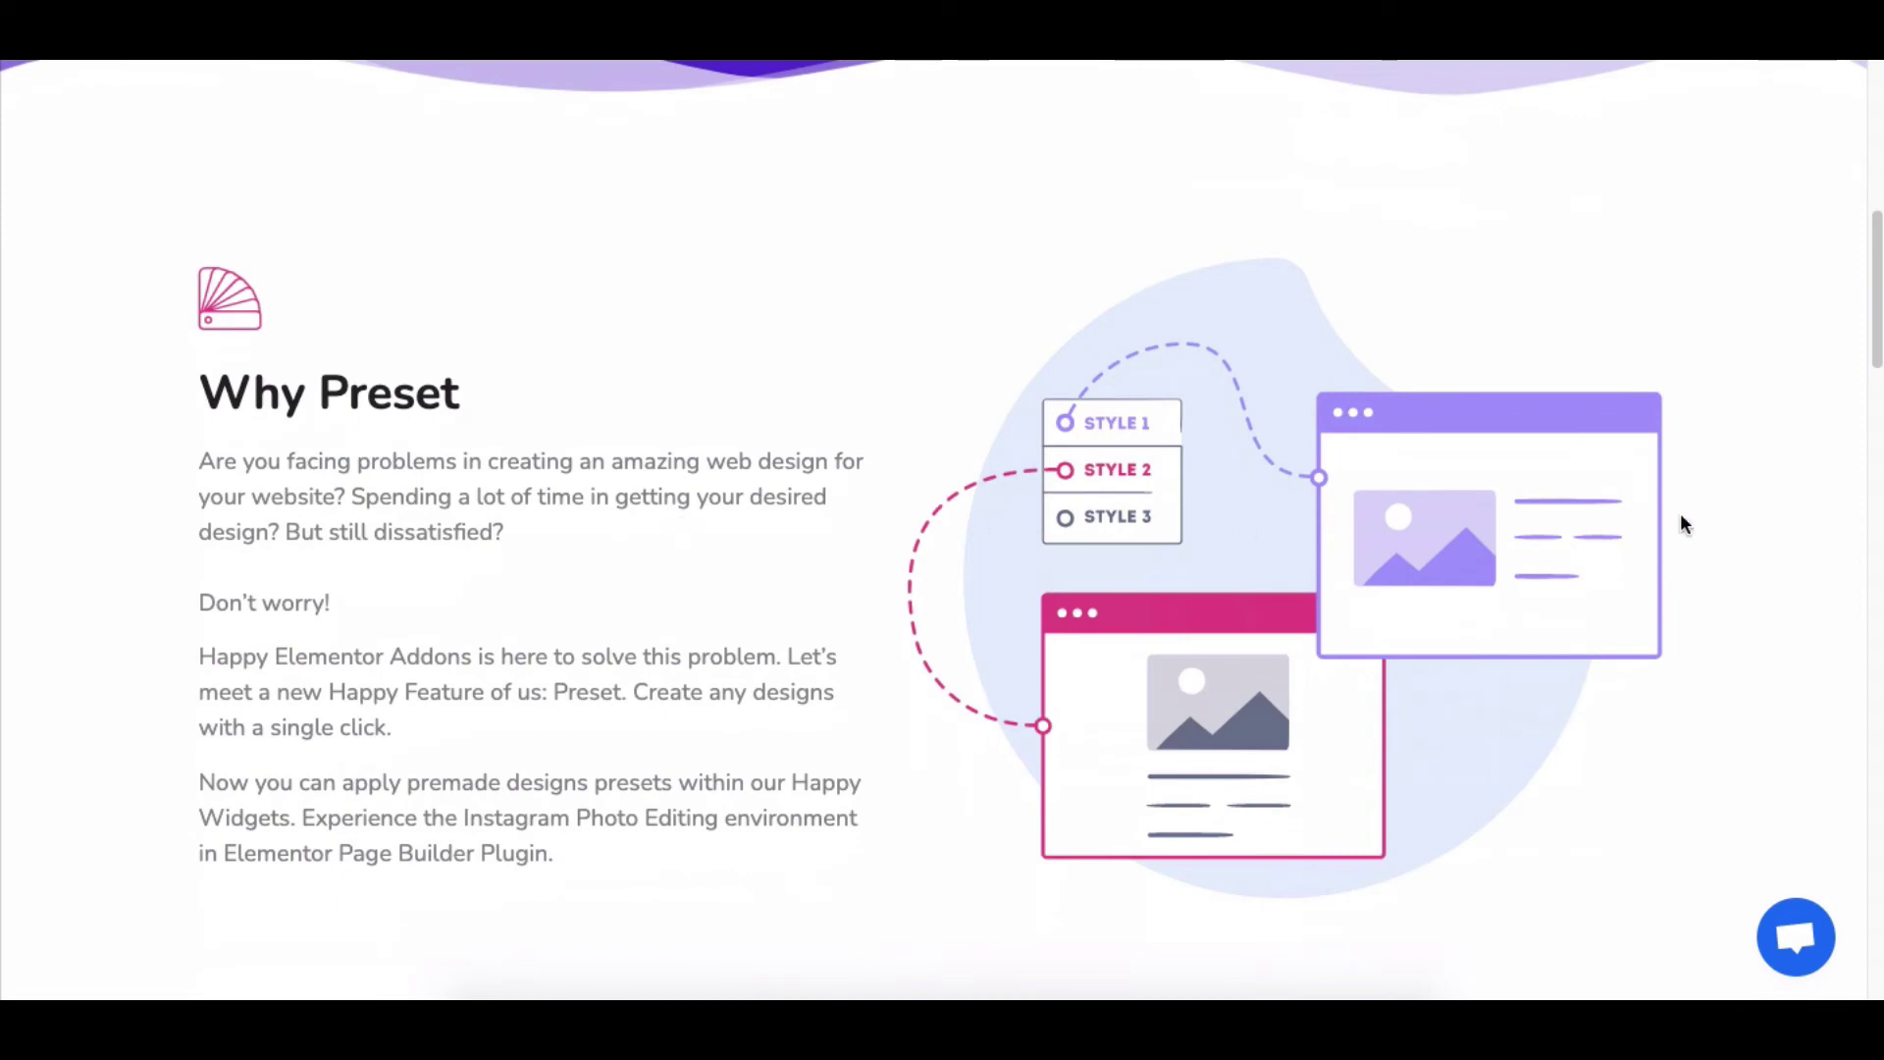
scroll(1729, 525, down, 18)
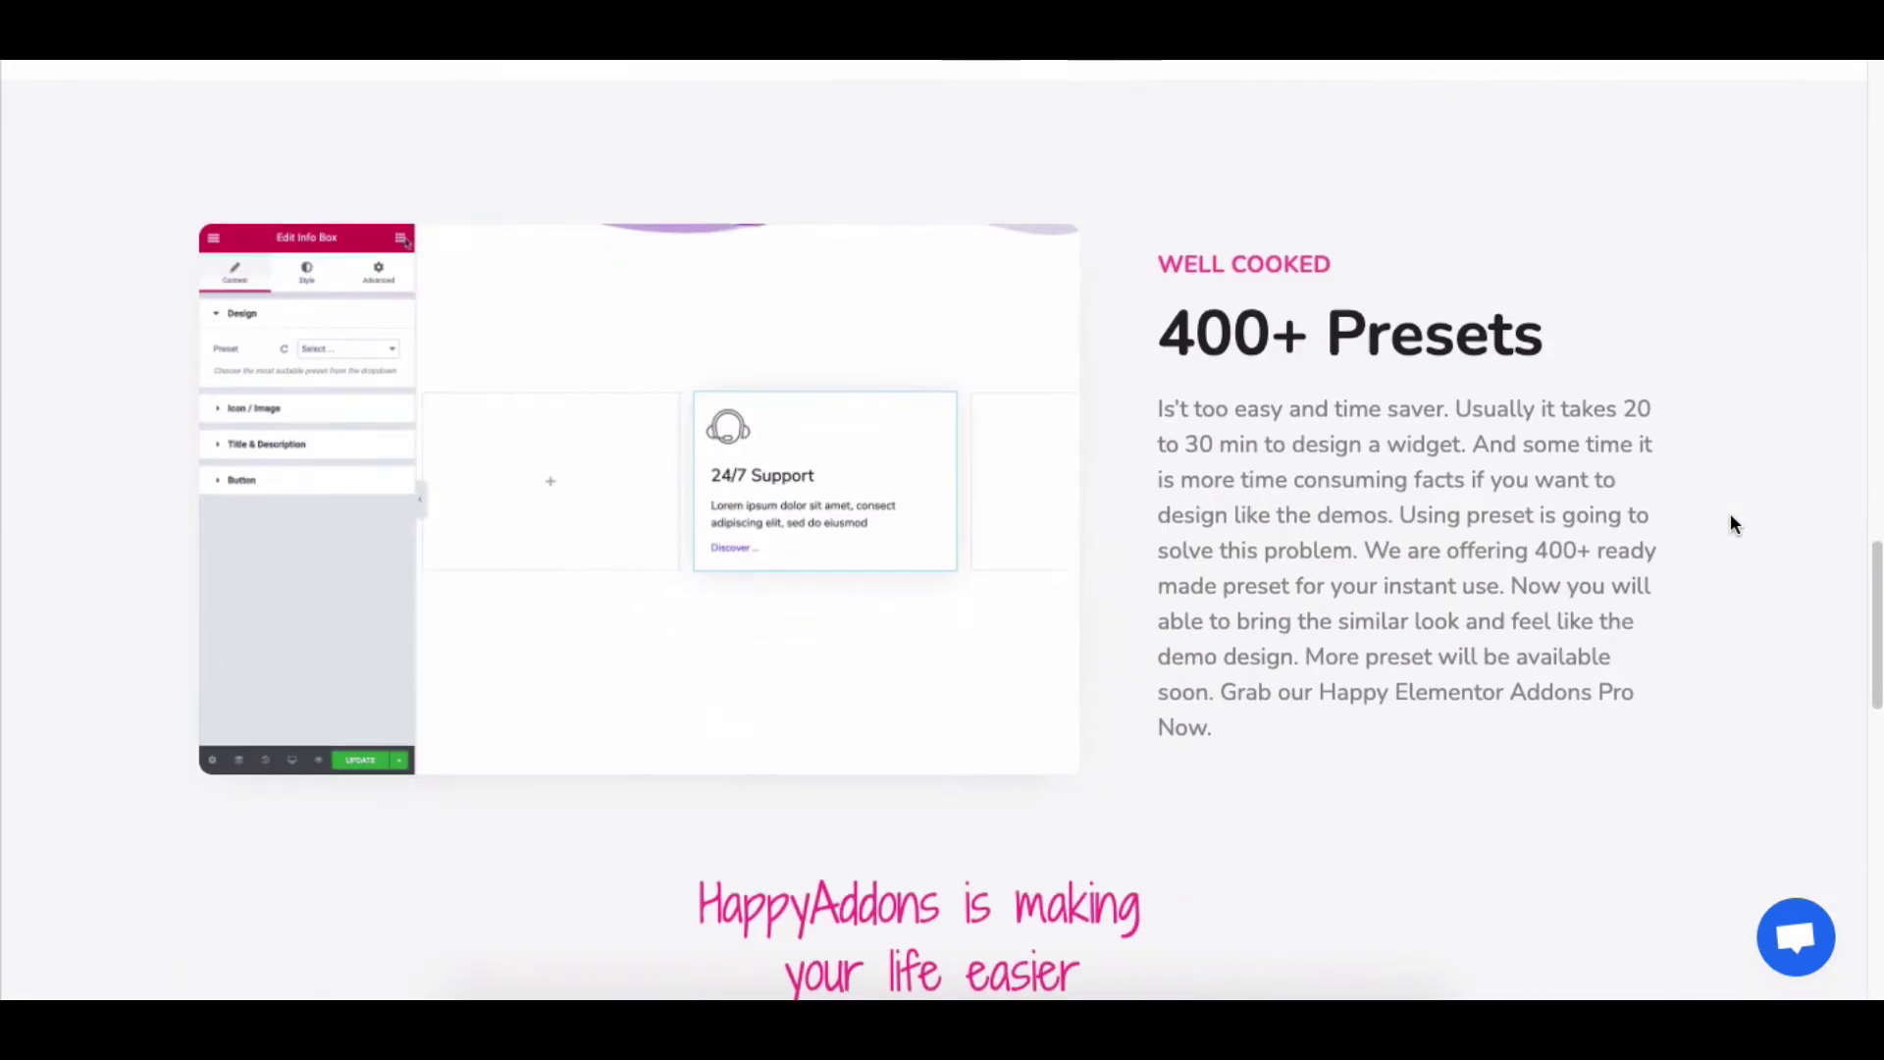
scroll(1764, 518, down, 9)
scroll(1763, 518, up, 20)
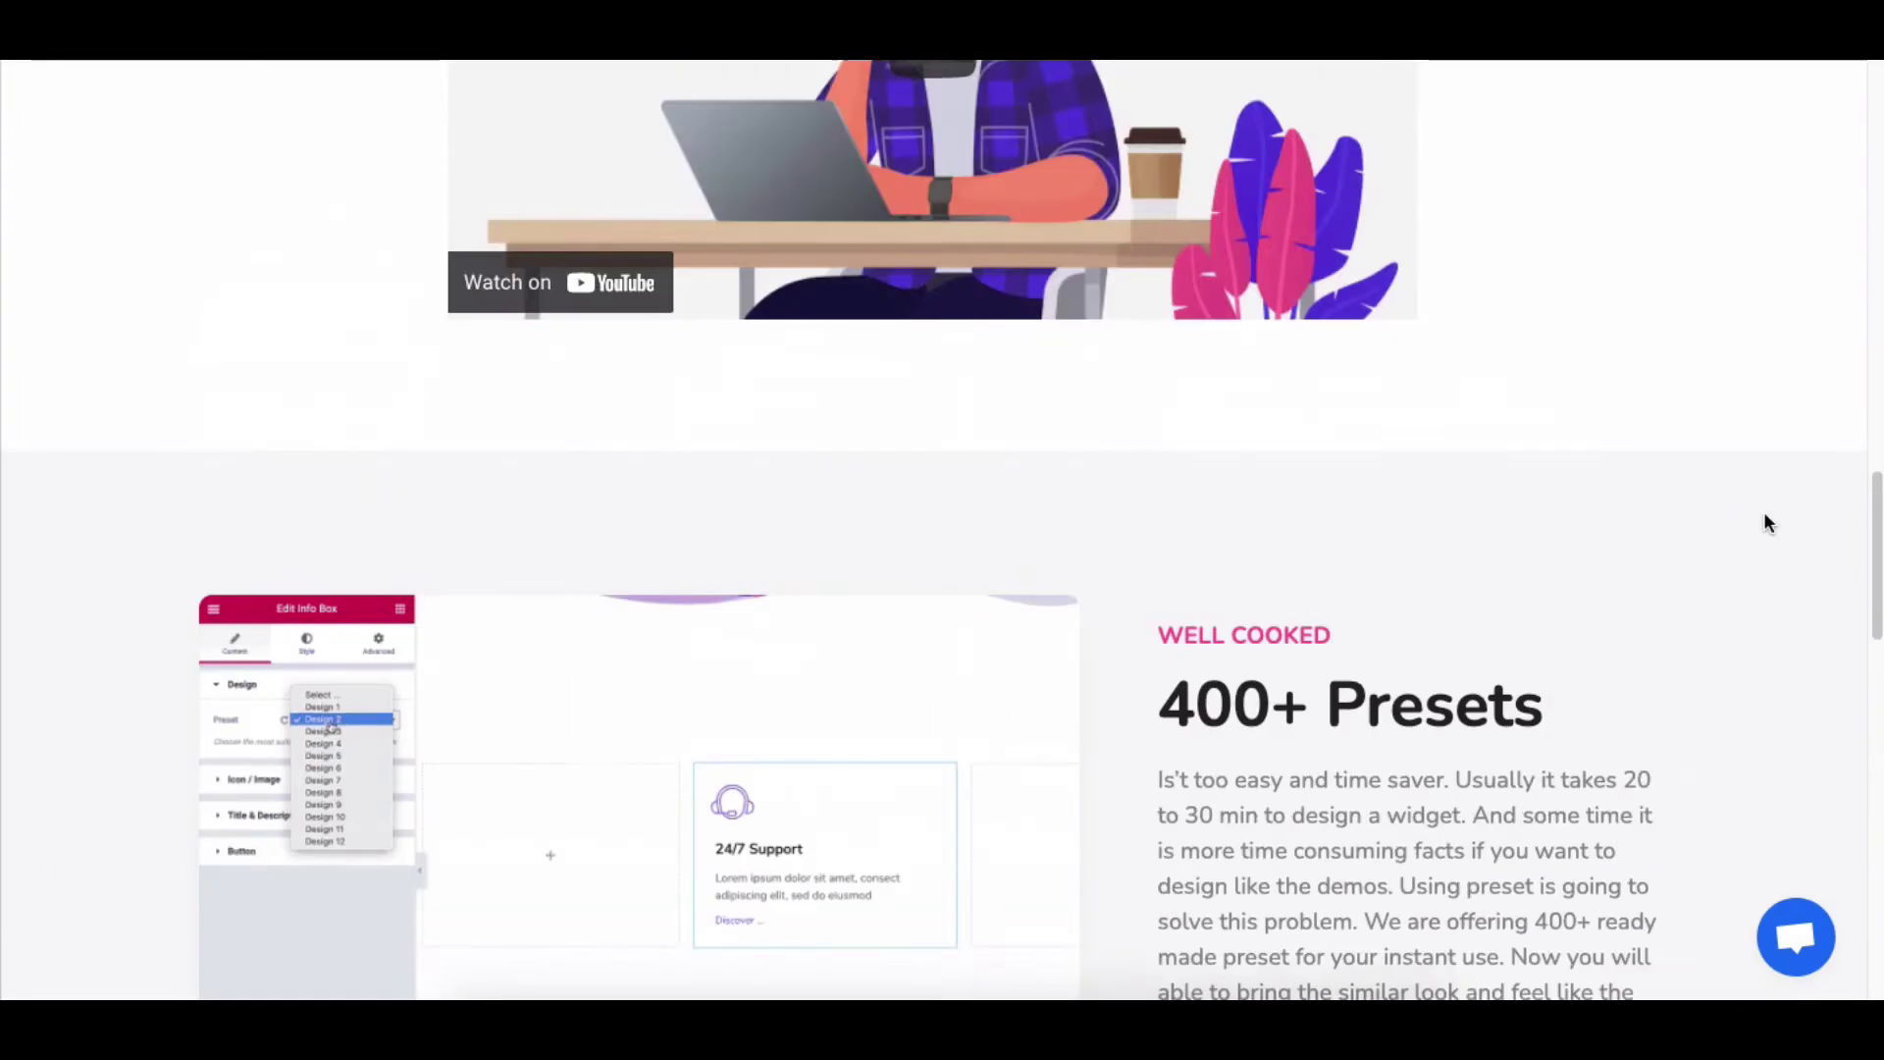
scroll(1764, 522, up, 8)
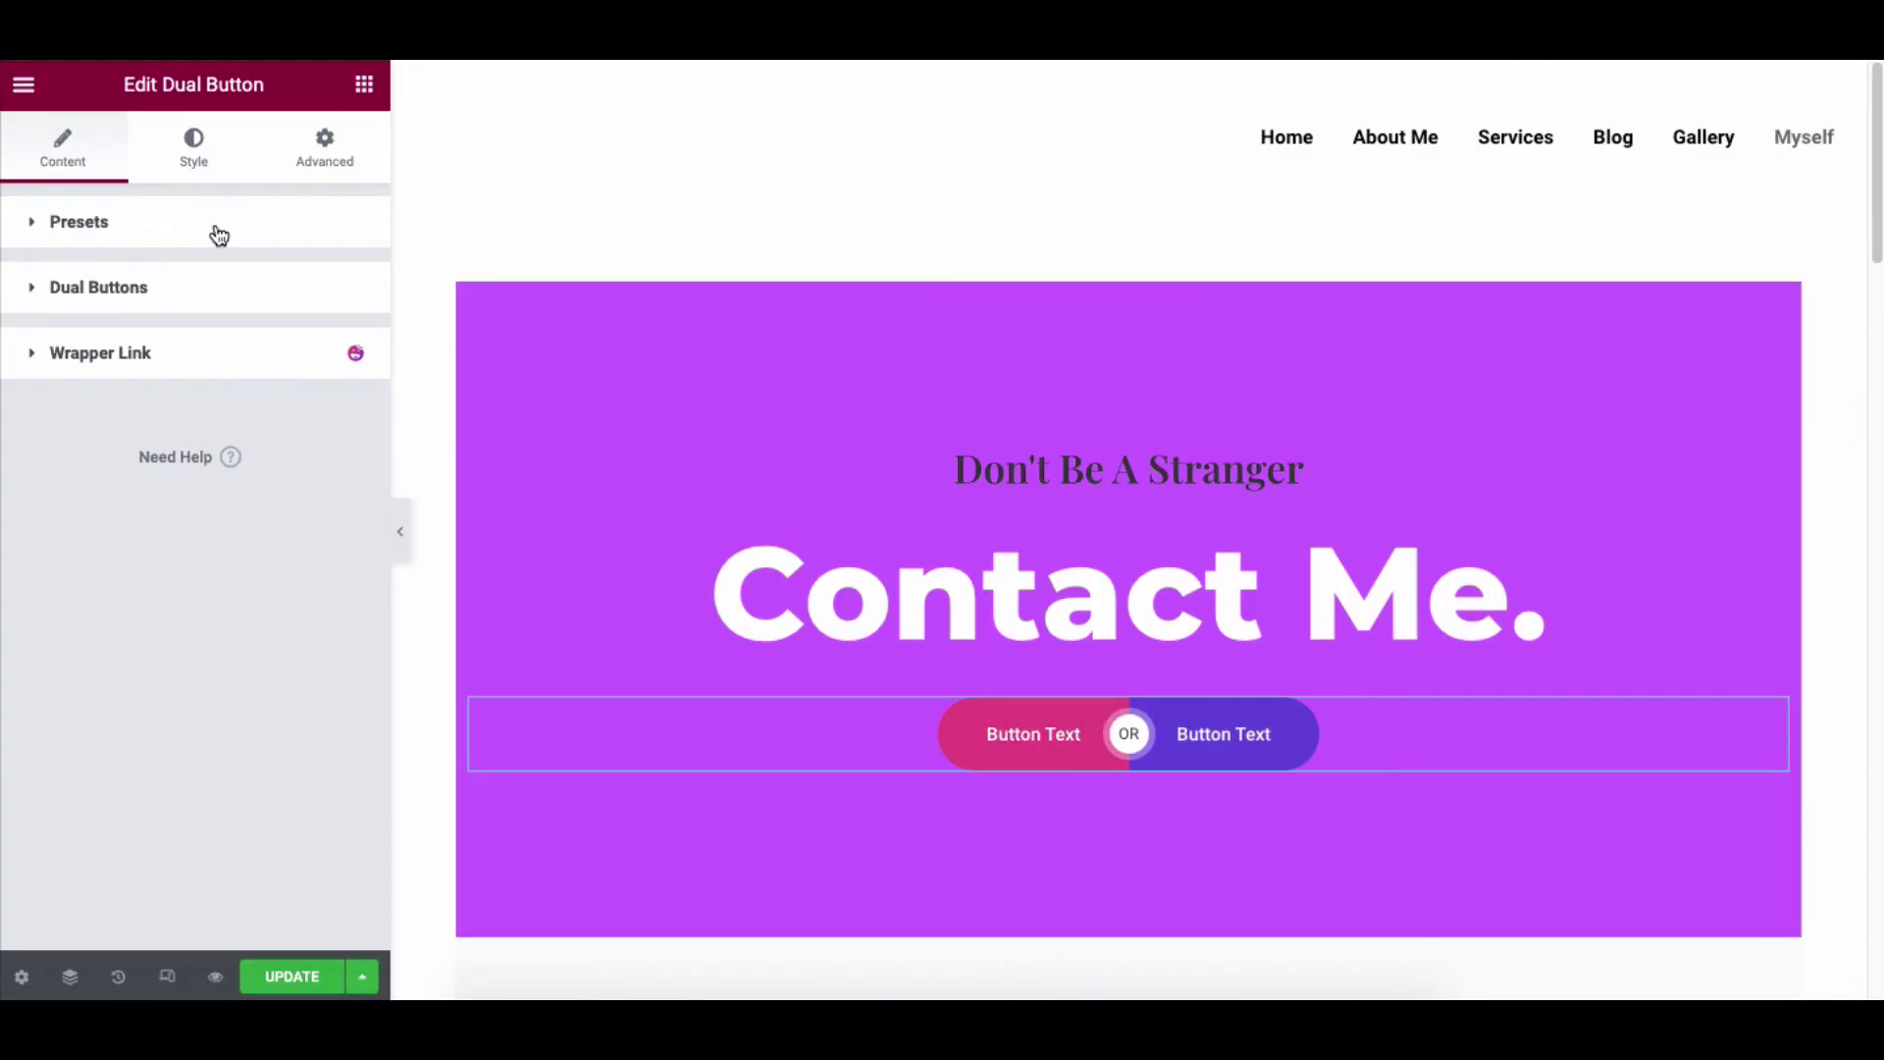
- Preview preset Designs 2, 4, 5, 6 and 7, then settle on Design 3
click(215, 230)
click(247, 302)
click(245, 305)
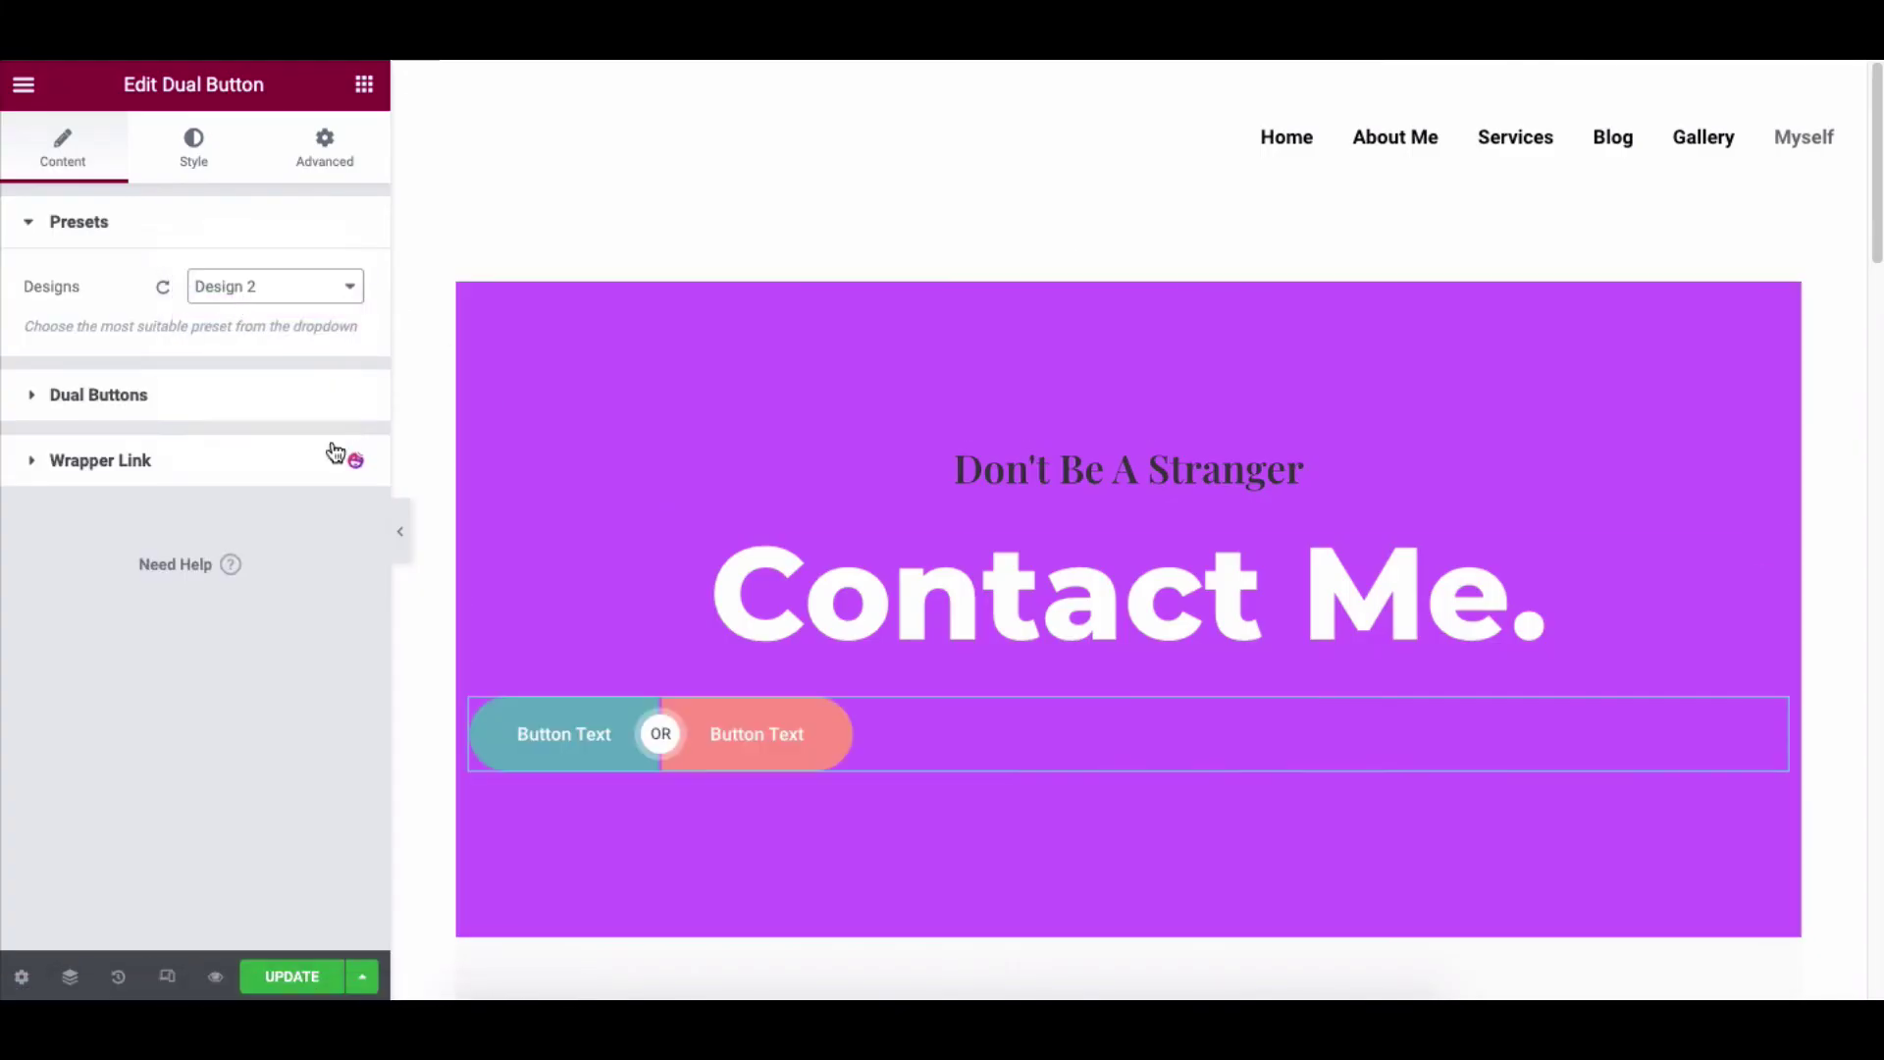
click(263, 292)
click(263, 329)
click(266, 299)
click(266, 306)
click(284, 299)
click(284, 307)
click(242, 297)
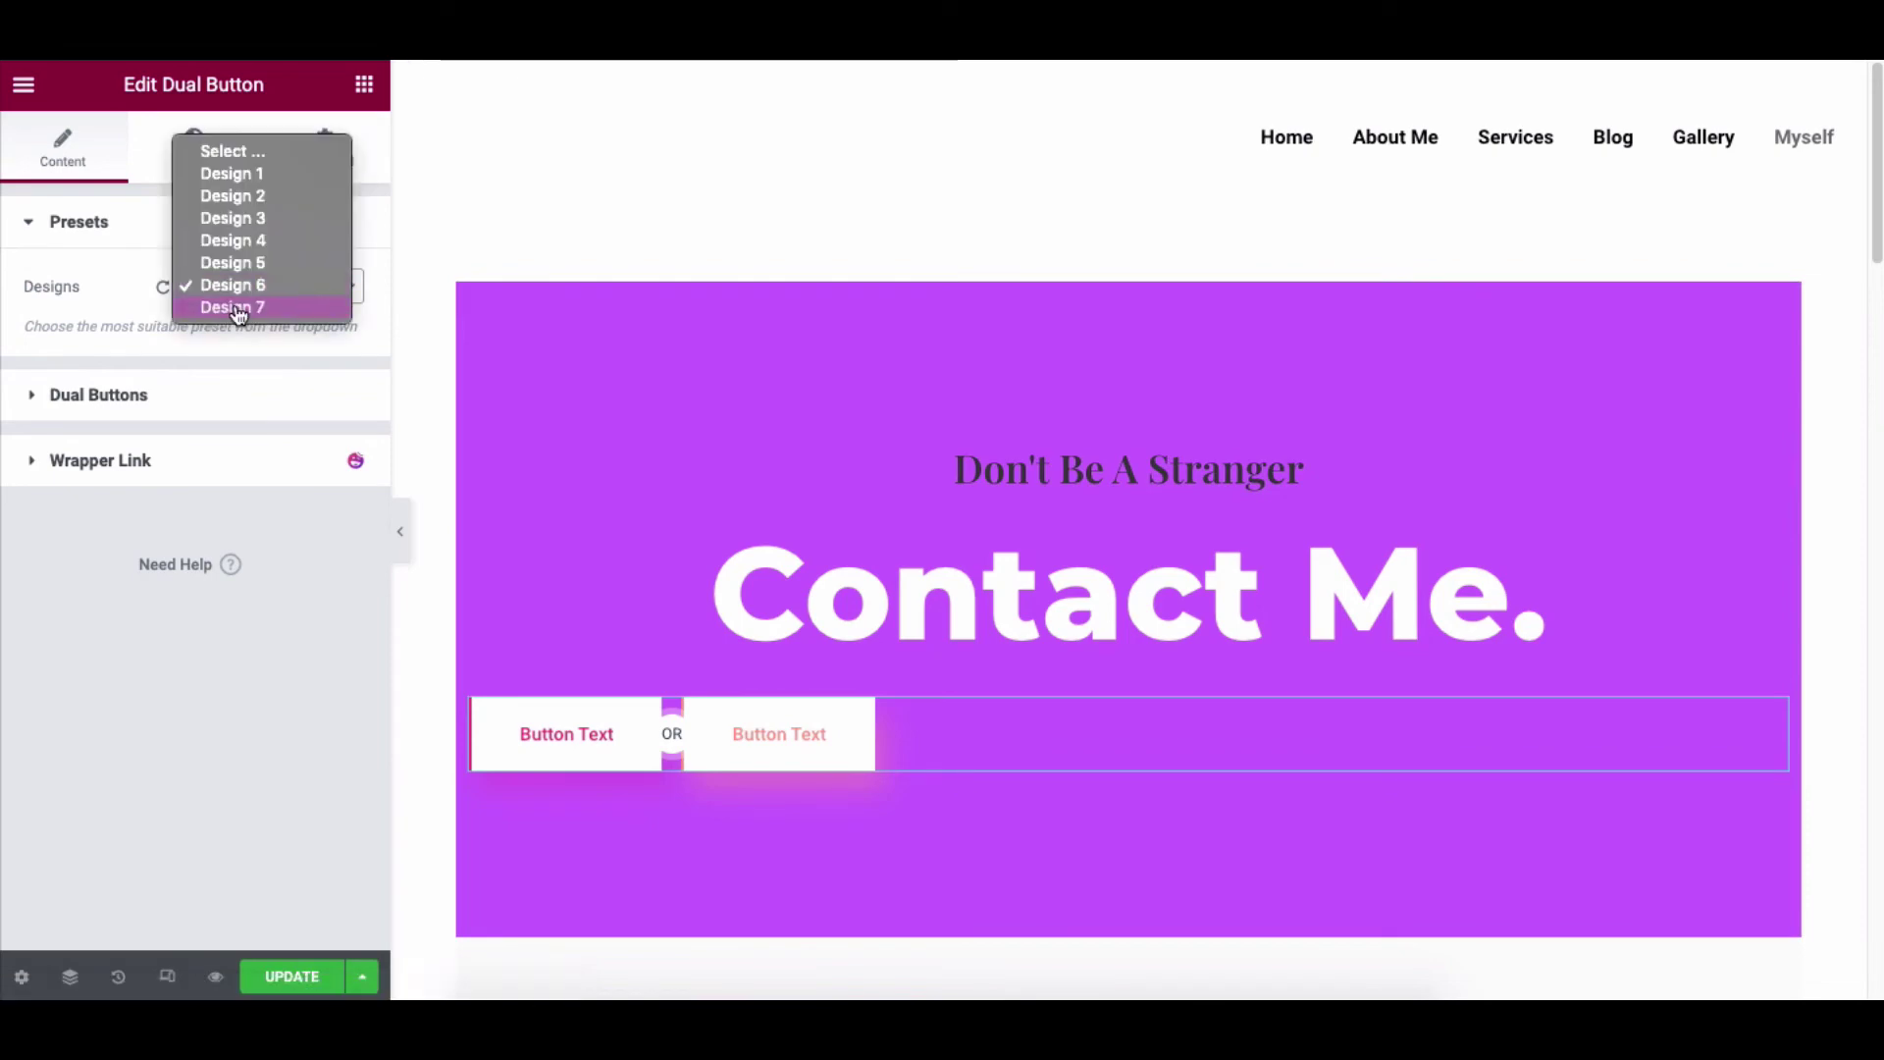
click(239, 309)
click(294, 287)
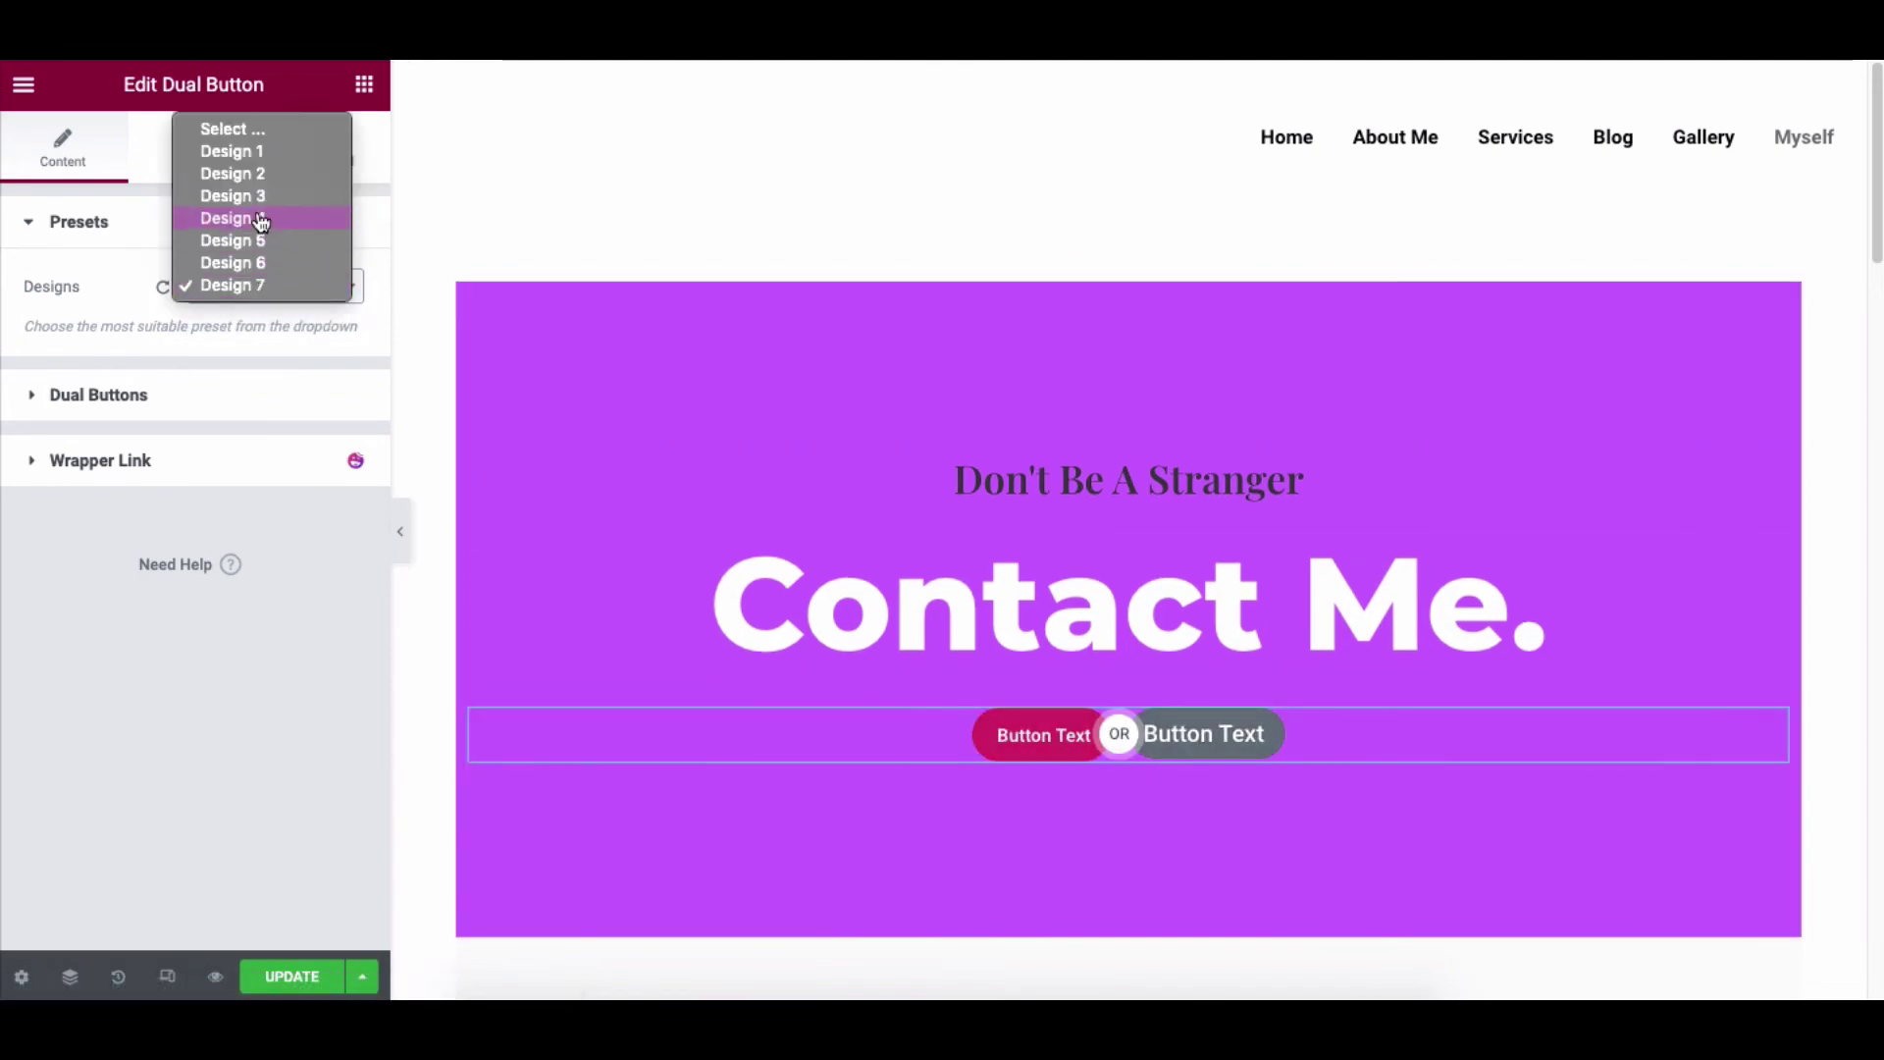
click(253, 198)
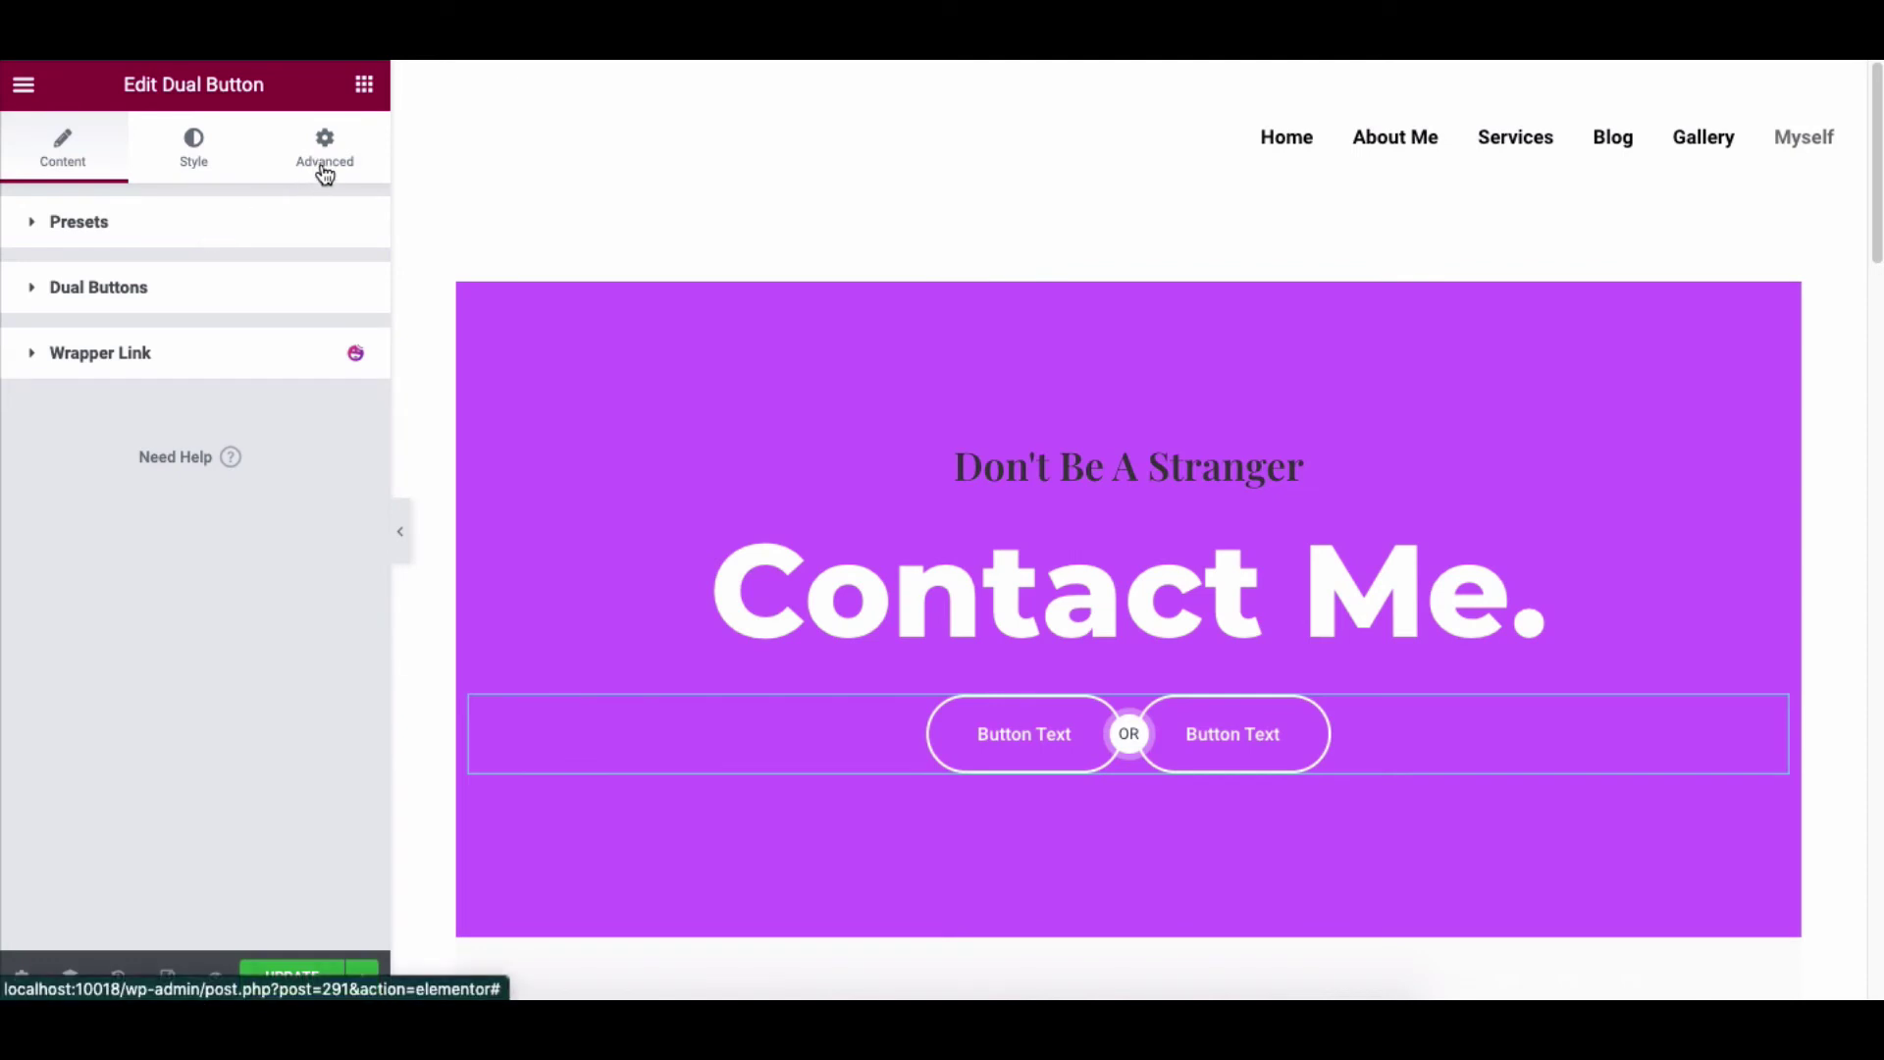
- Inspect the Advanced tab's Margin, Padding and Z-Index settings, then collapse the section
click(325, 167)
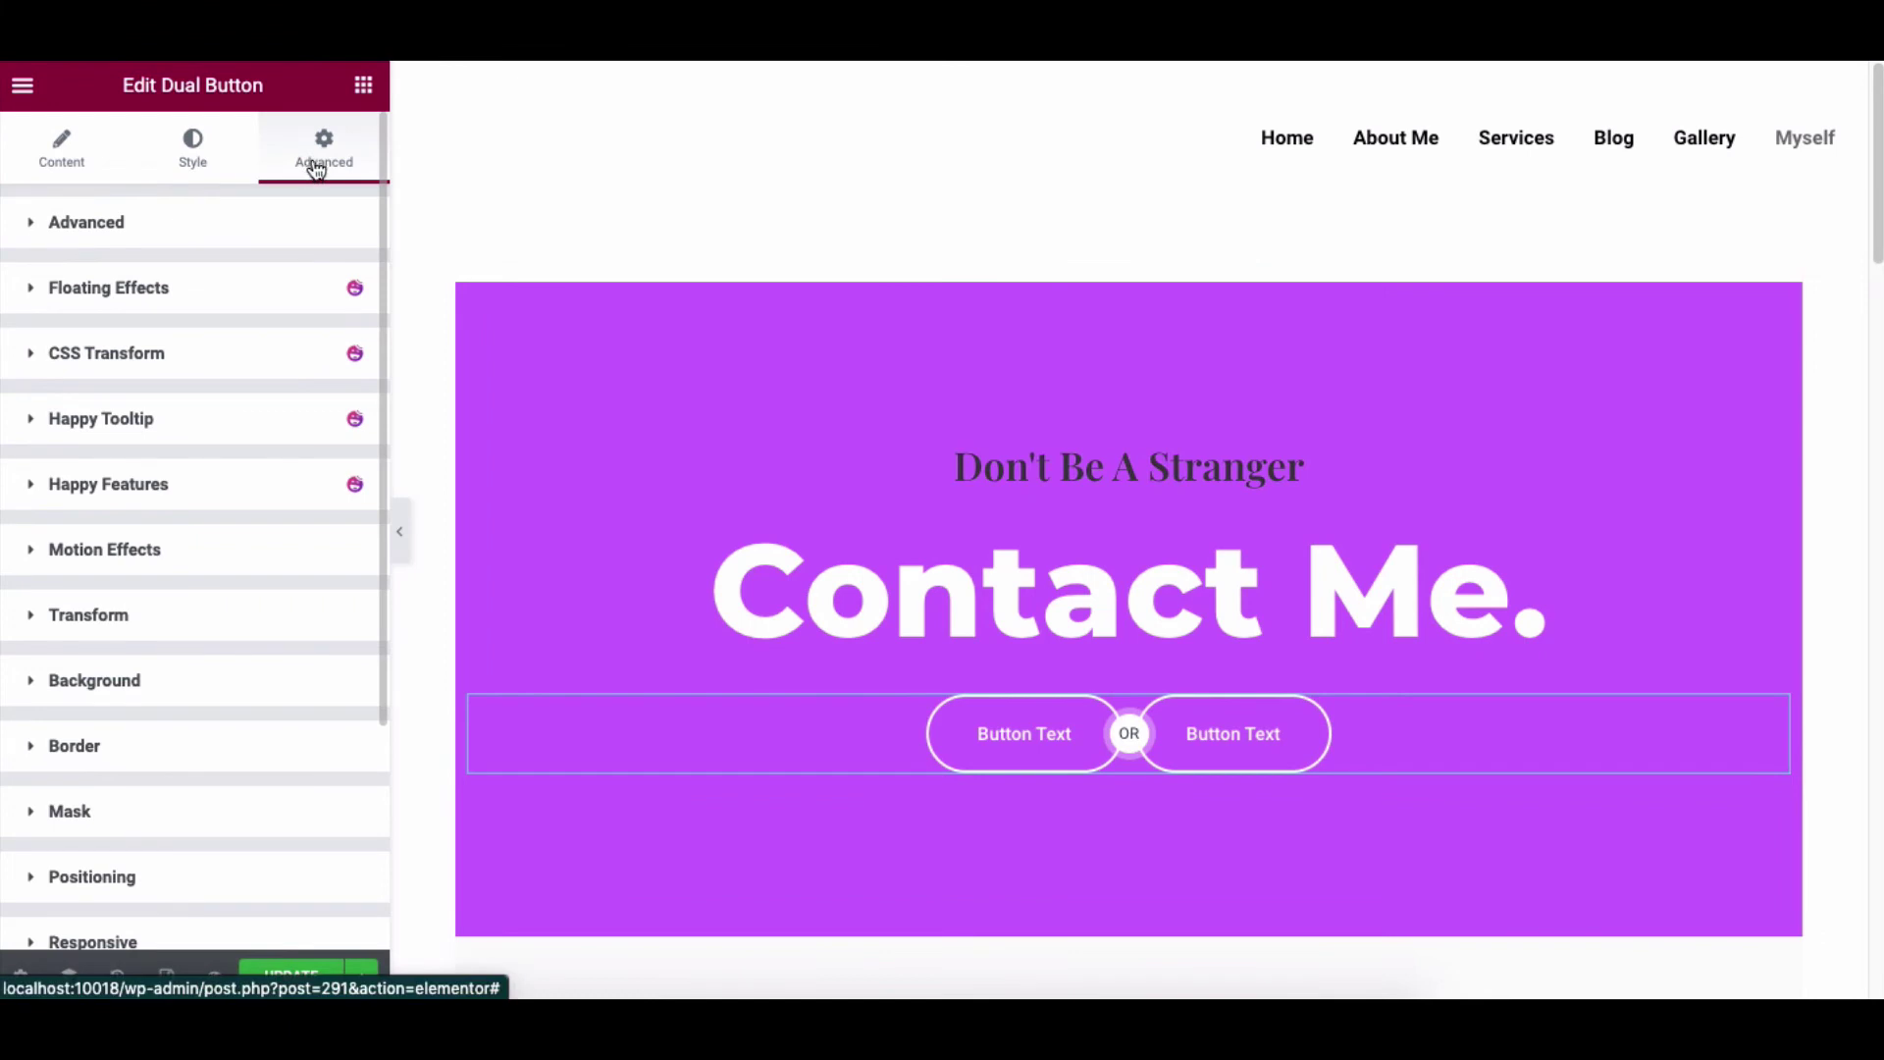
click(188, 228)
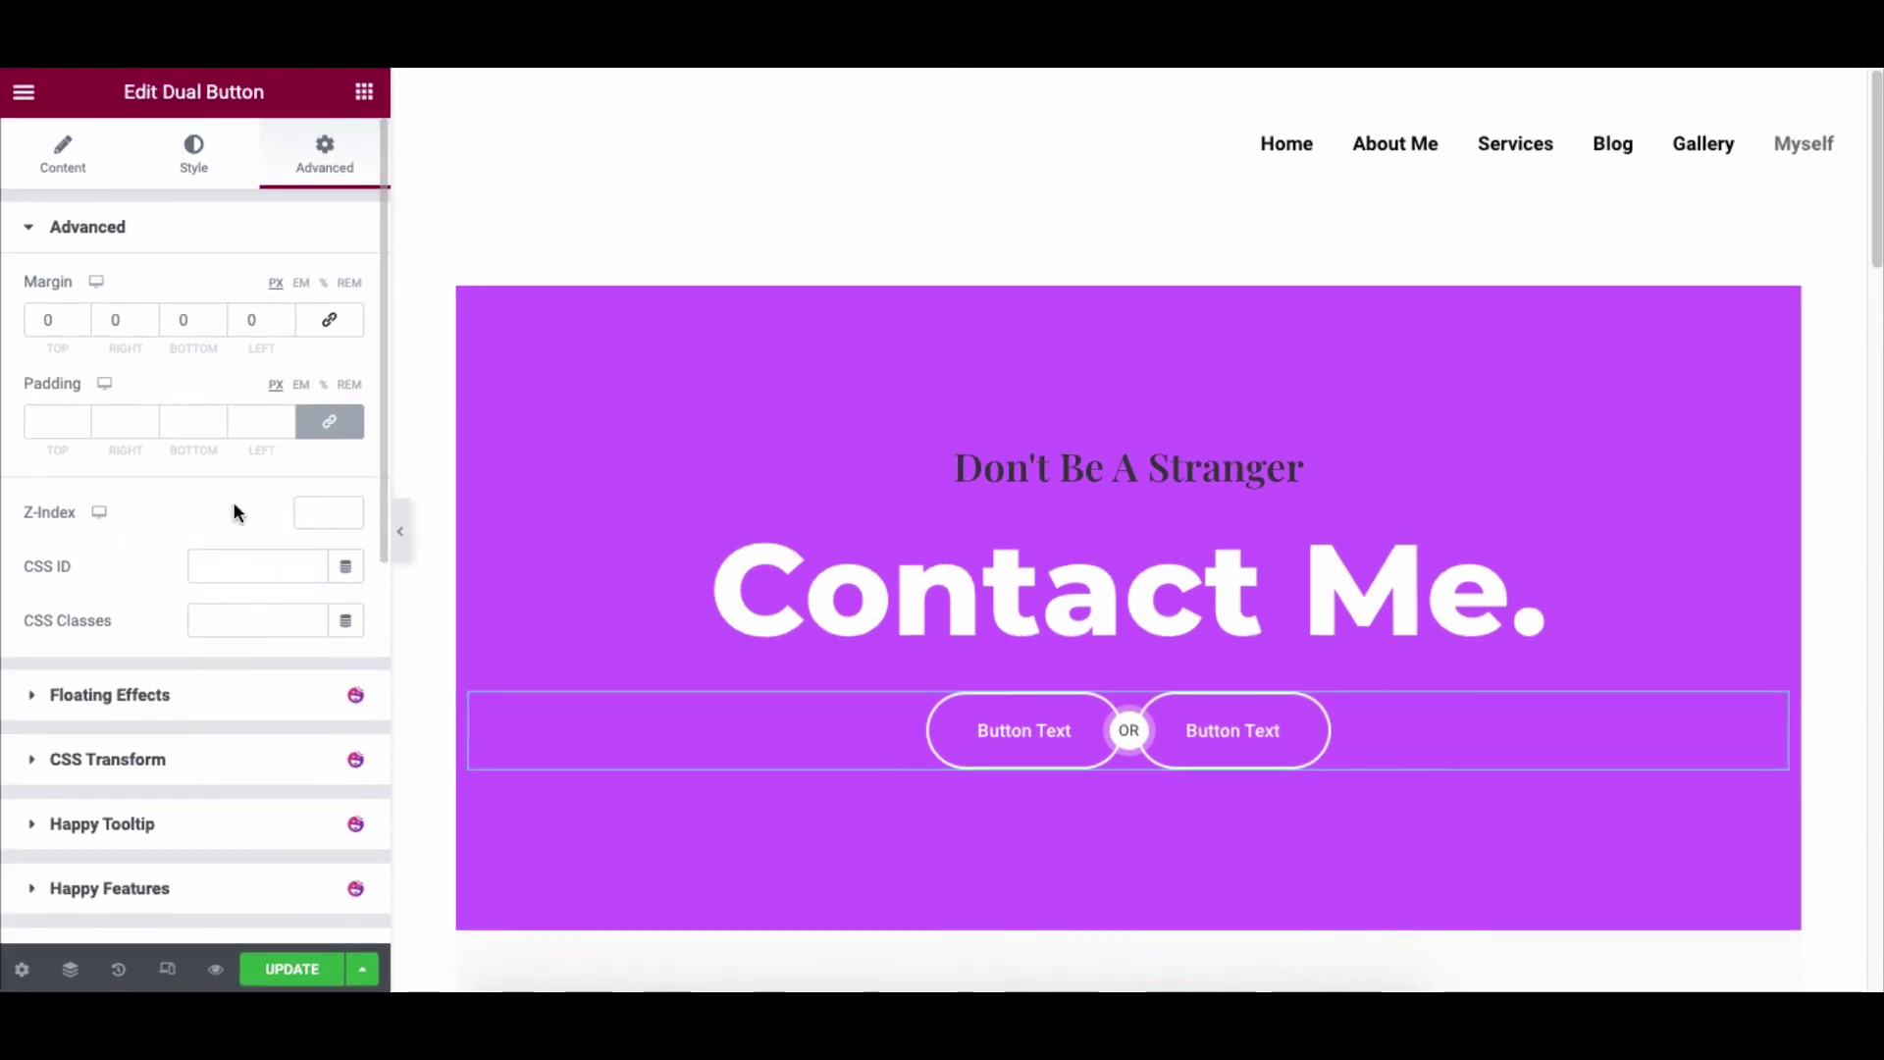
click(196, 249)
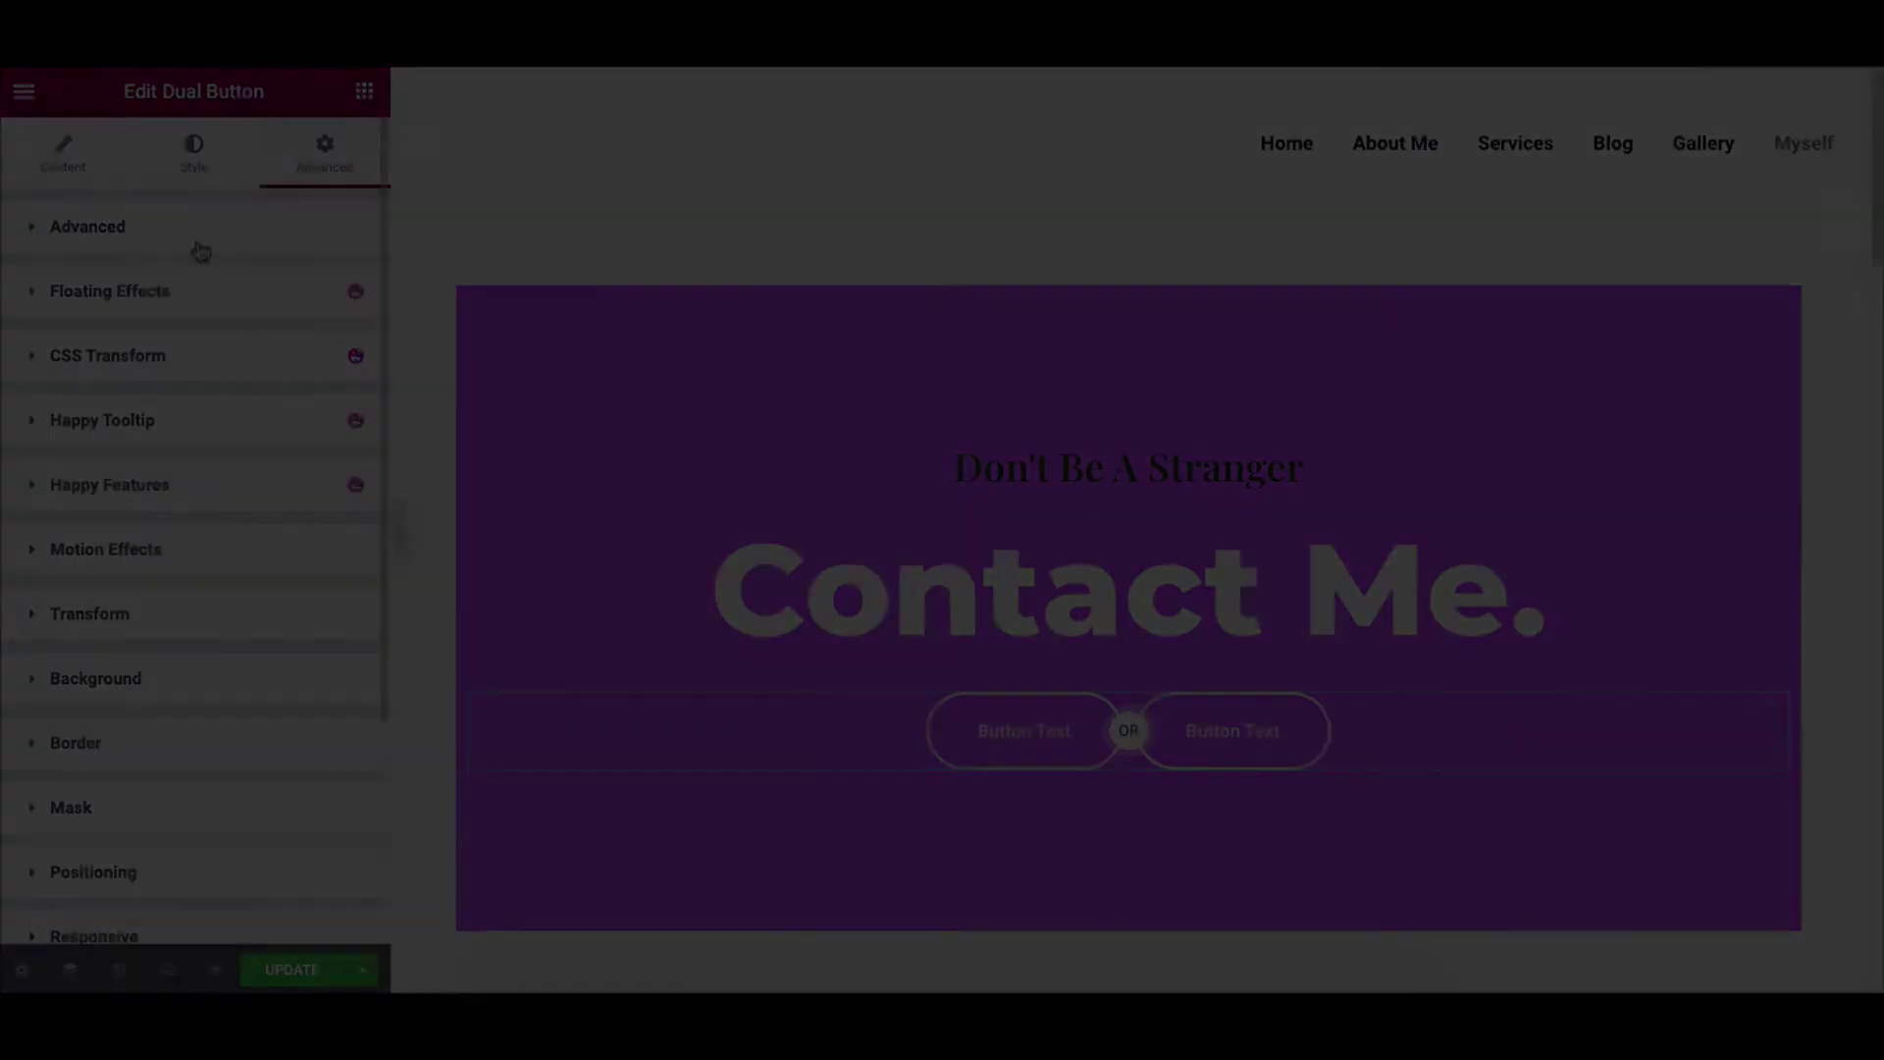